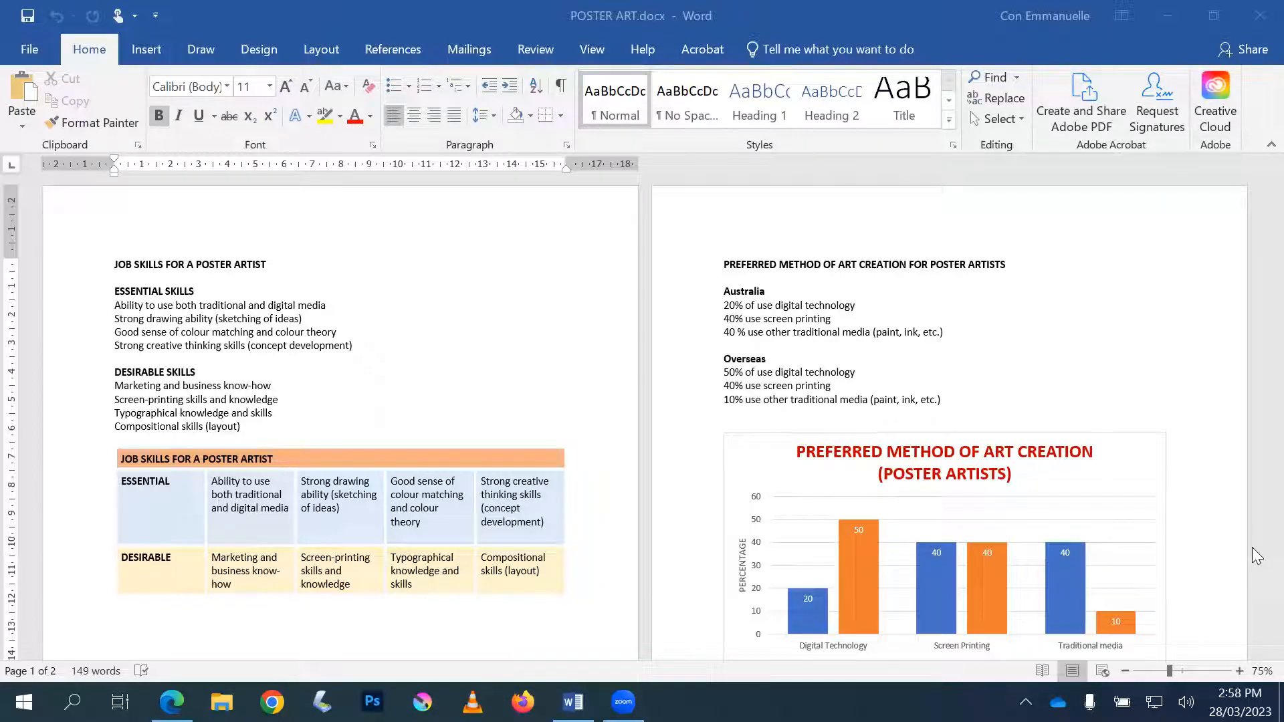
Step: Delete the coloured job skills table below the desirable skills list on the first page
scroll(1115, 442, down, 2)
scroll(1115, 441, up, 2)
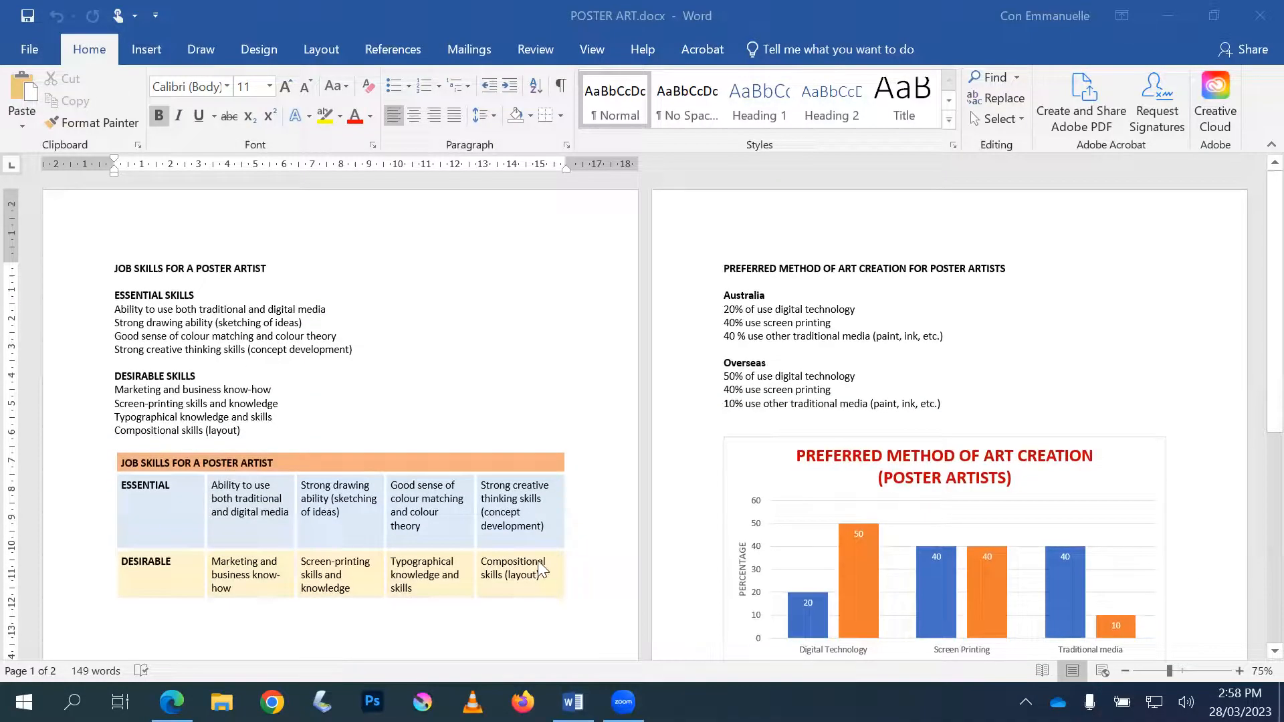
click(1169, 671)
click(1179, 670)
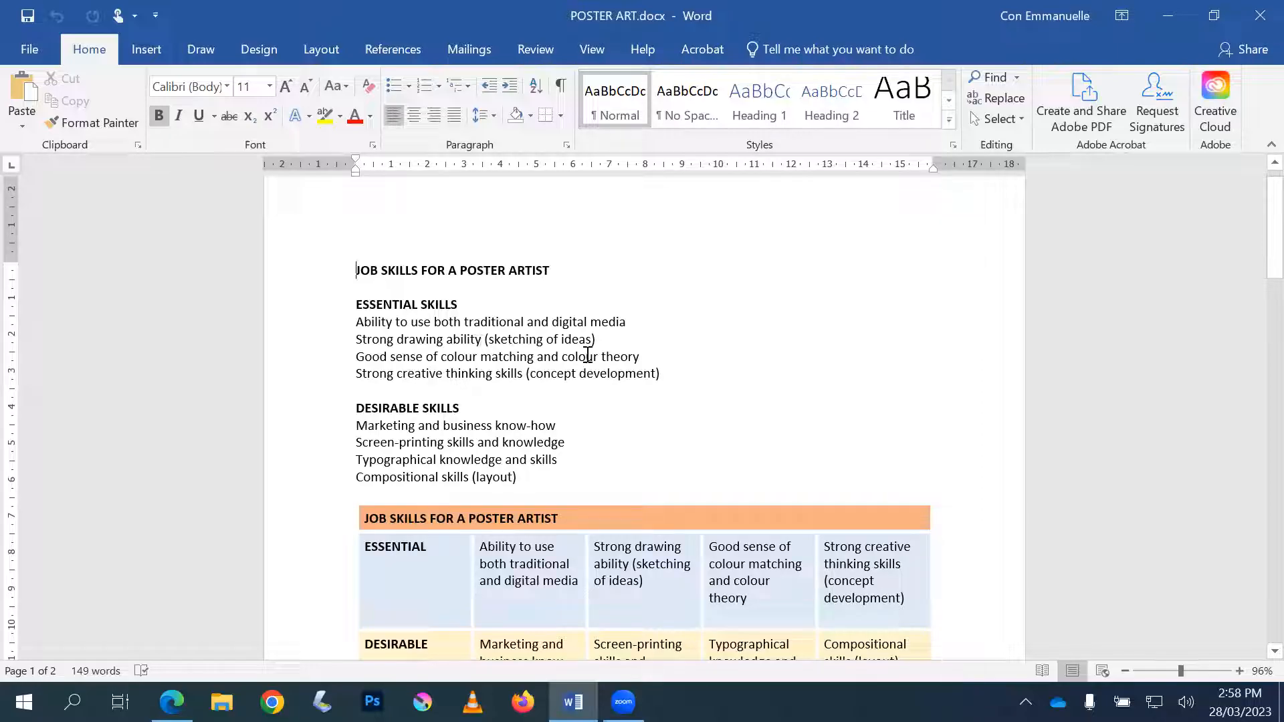
scroll(587, 355, down, 5)
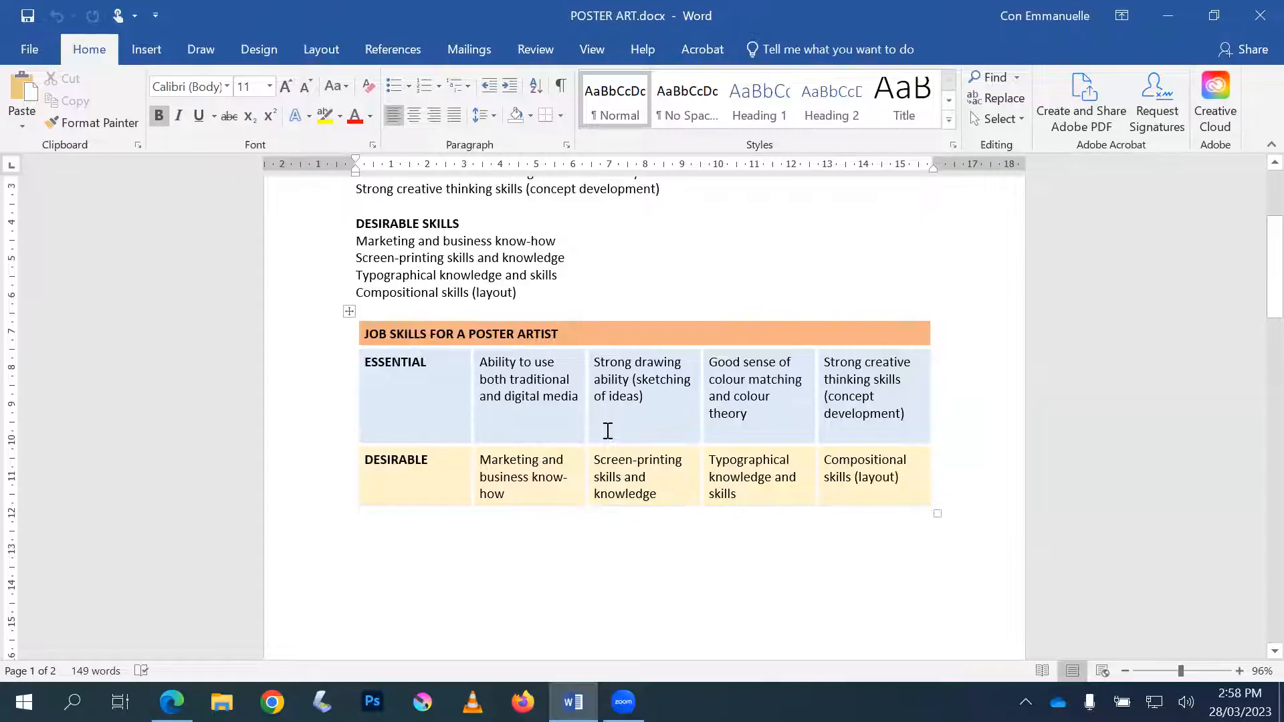
click(349, 312)
right_click(529, 381)
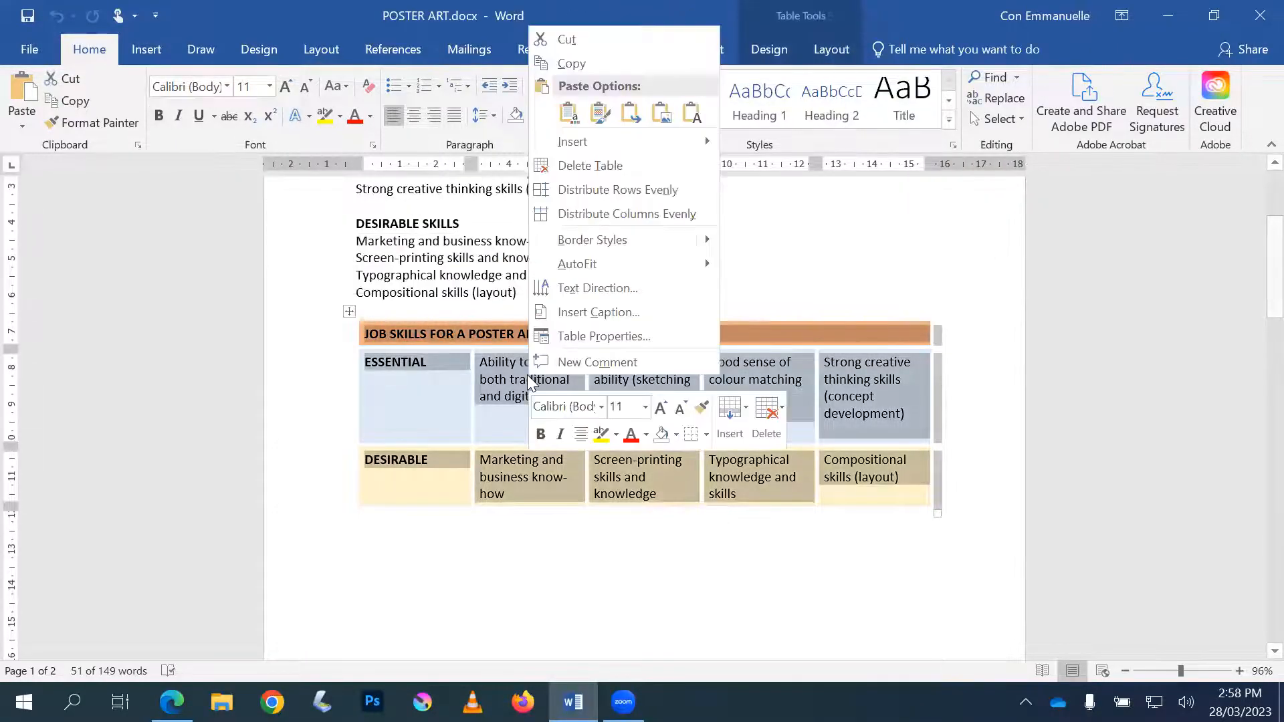
click(616, 168)
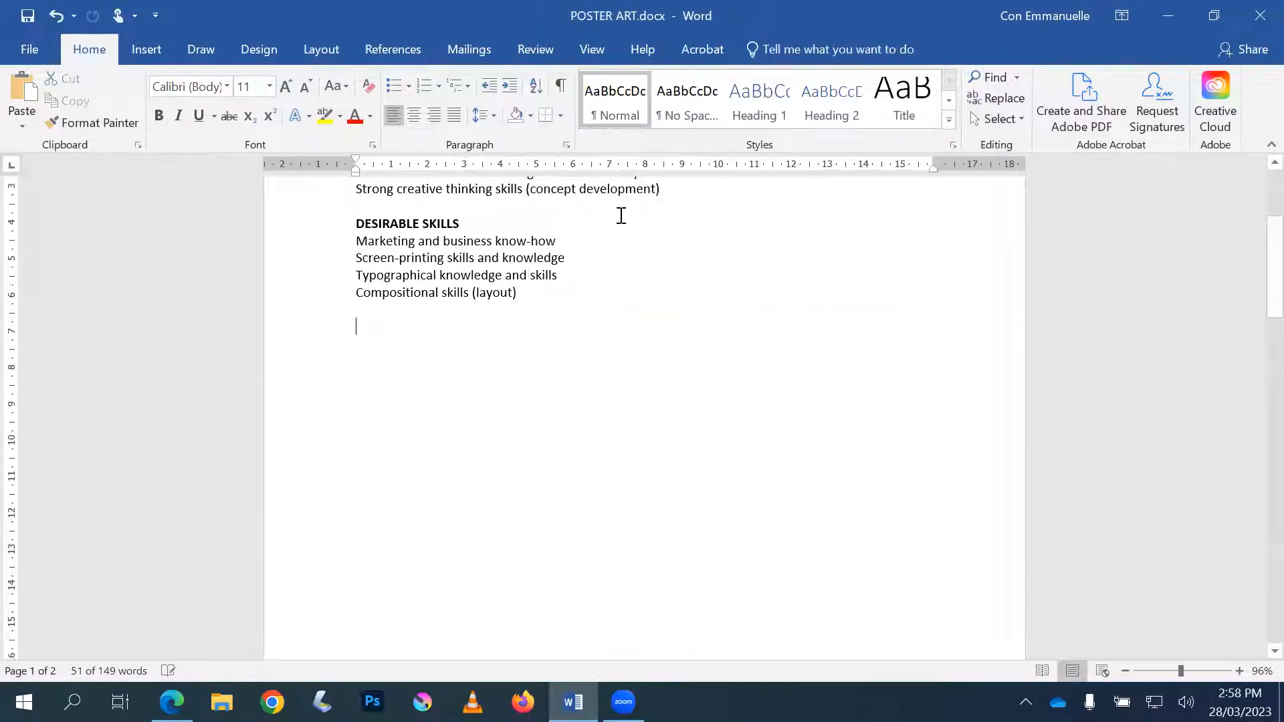
Step: Insert a table with 5 columns and 3 rows below the desirable skills list
scroll(628, 327, up, 3)
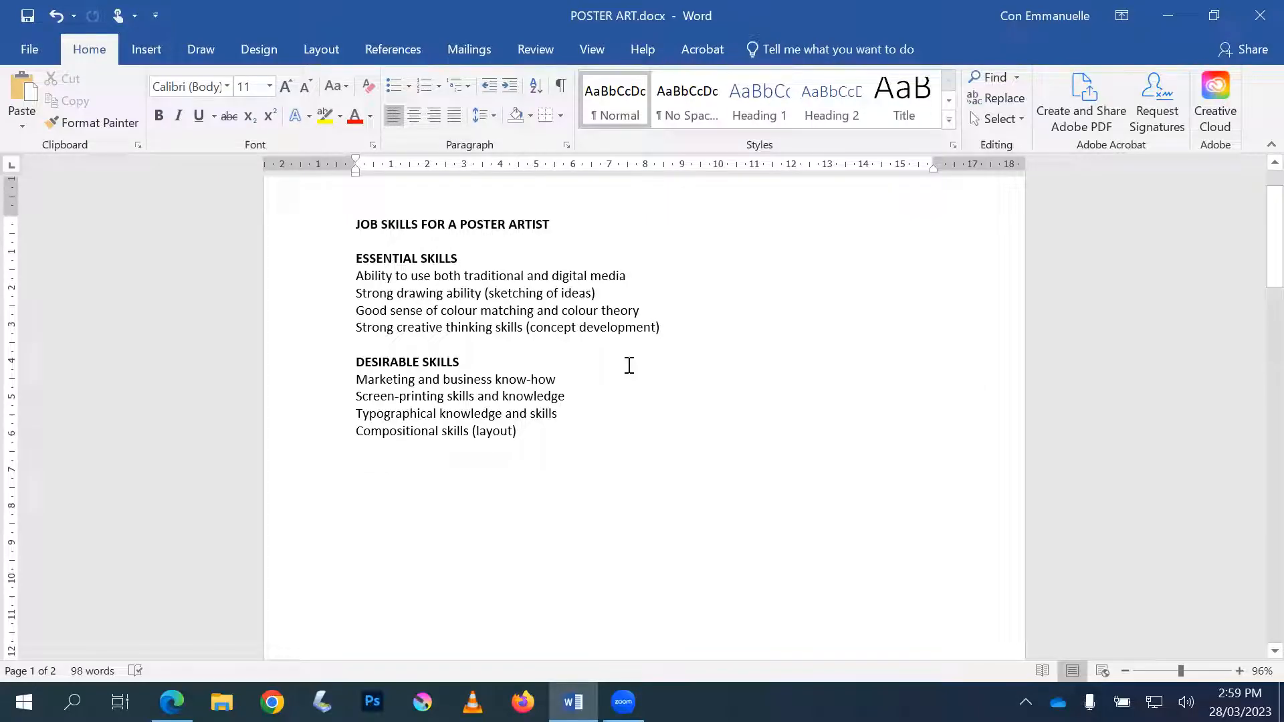
click(146, 50)
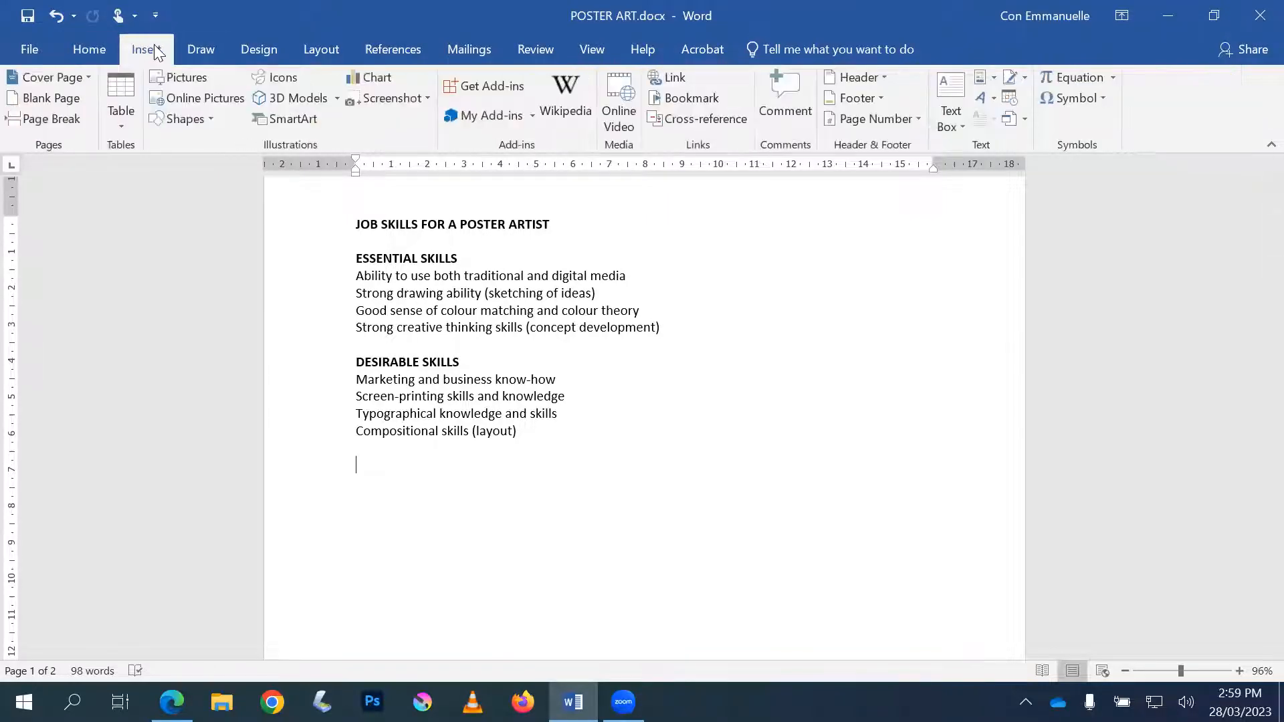
click(123, 128)
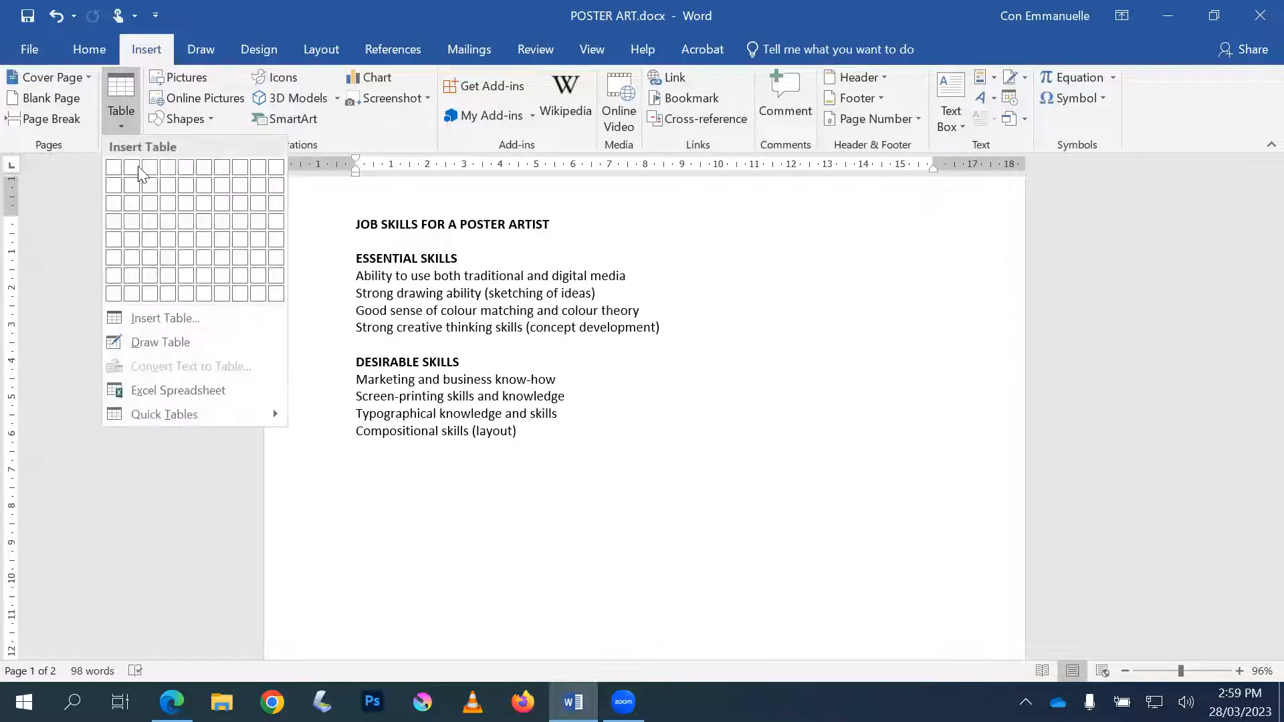
click(166, 319)
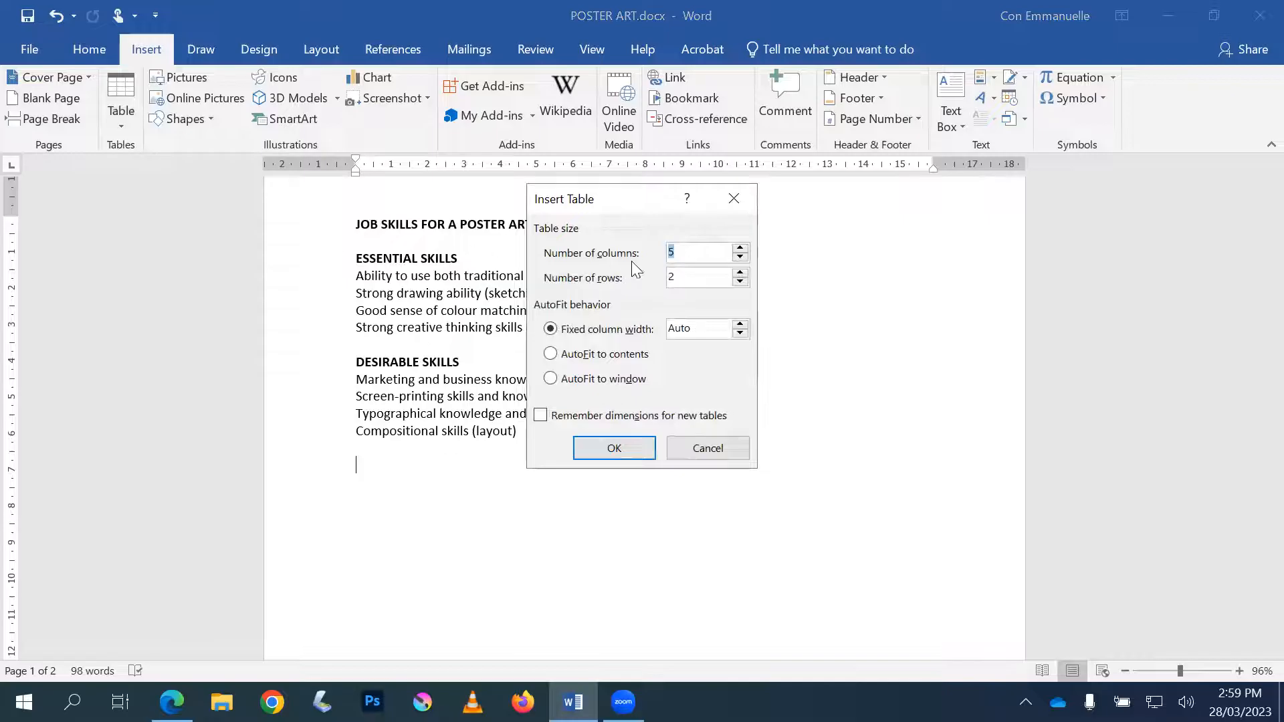
click(740, 274)
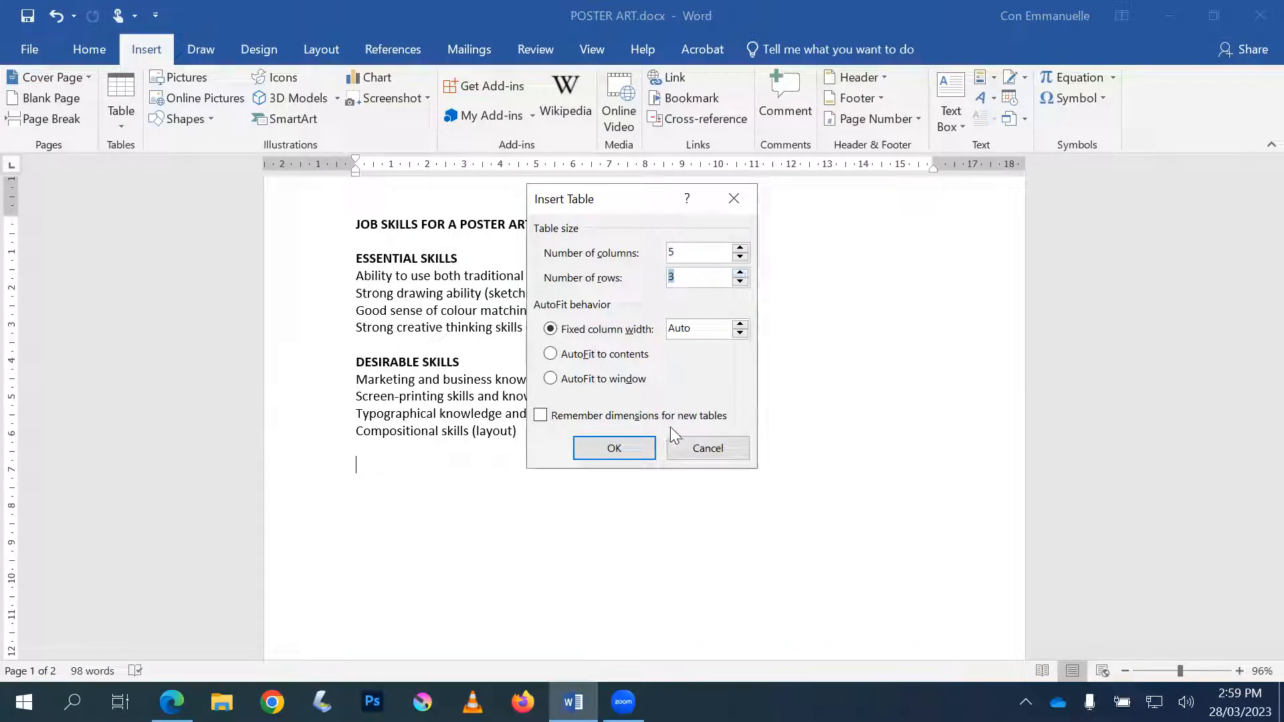
click(628, 445)
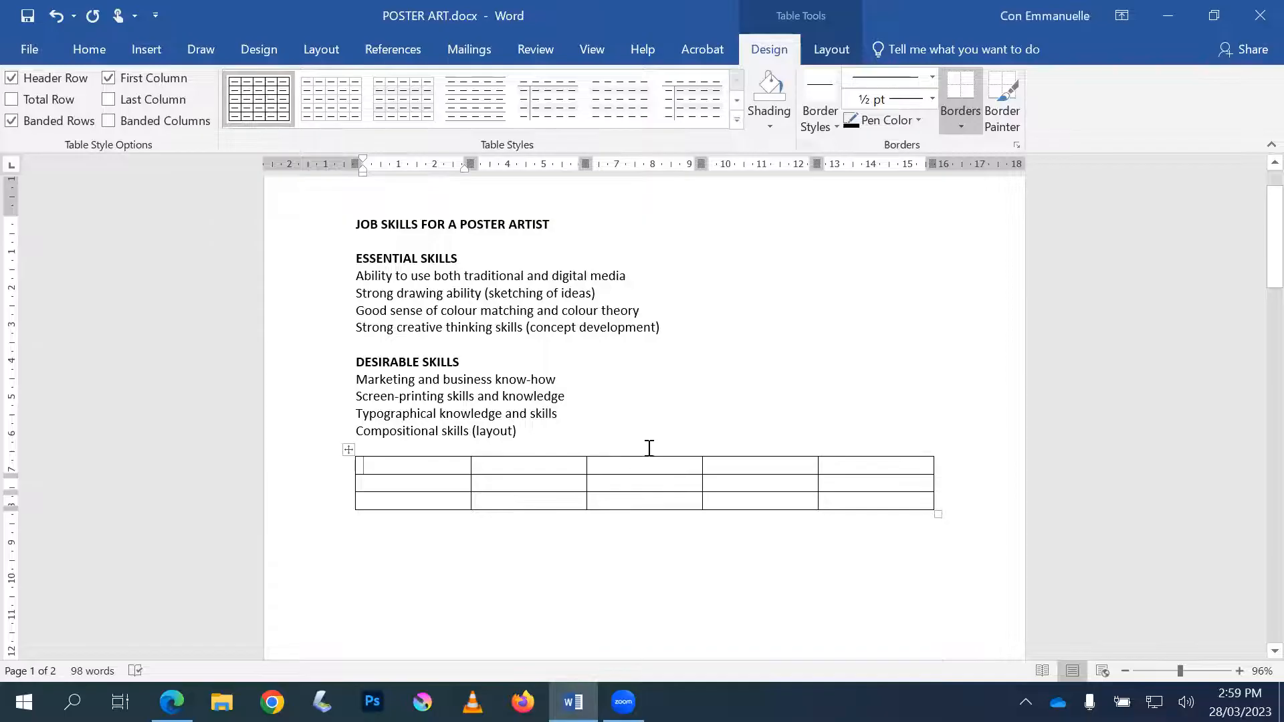
Step: Merge the five cells of the new table's first row into one cell
drag(837, 465, 448, 467)
drag(868, 465, 435, 473)
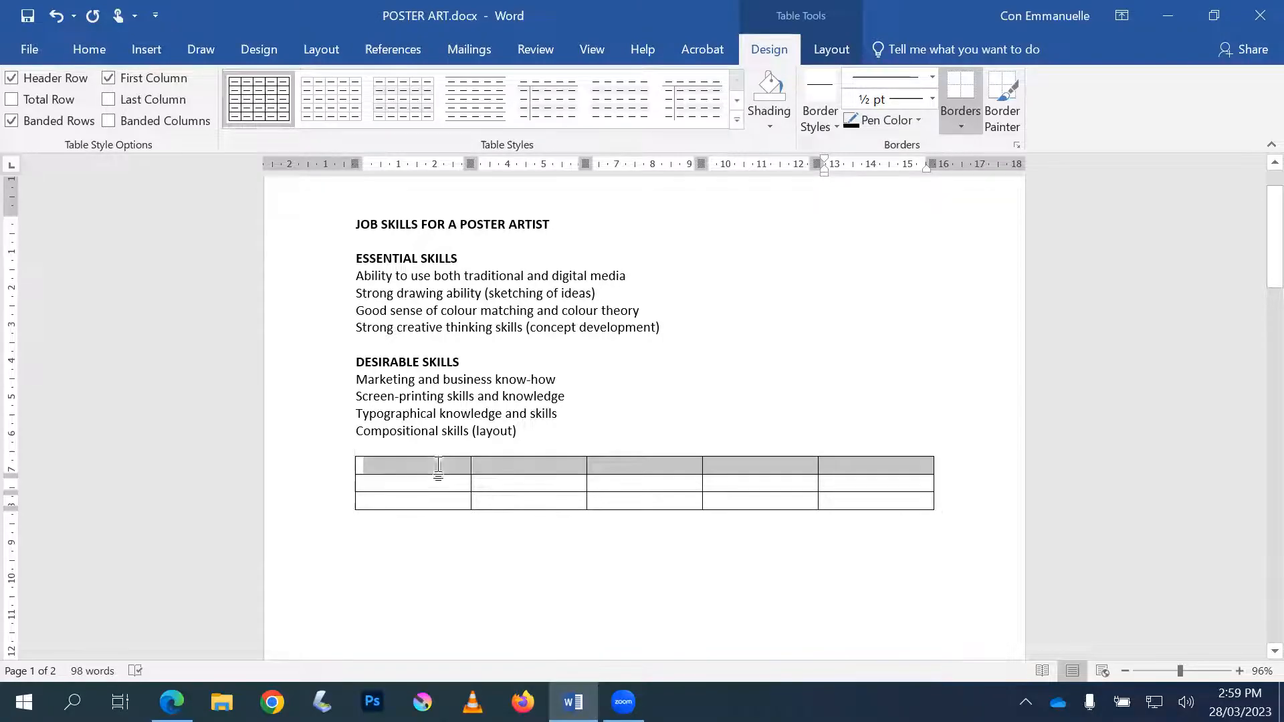
right_click(501, 465)
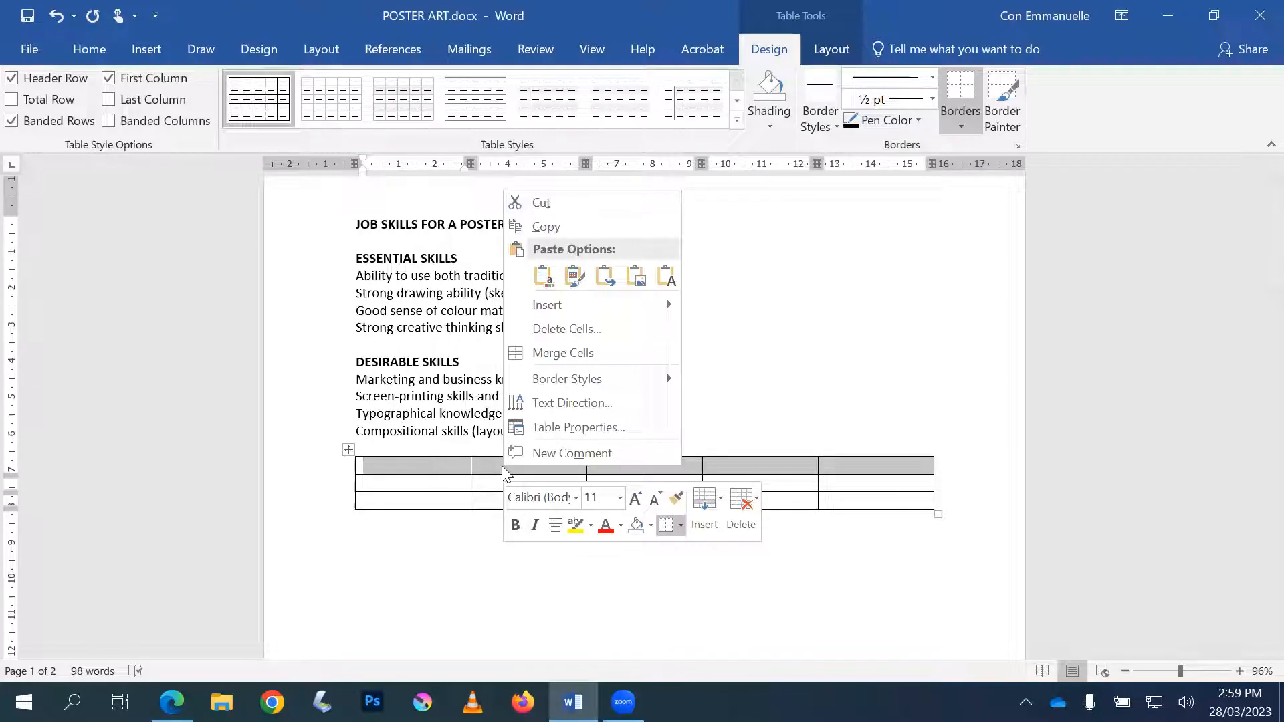
click(572, 353)
Step: Move the heading JOB SKILLS FOR A POSTER ARTIST into the merged first row and remove the empty line beneath it
drag(549, 222, 365, 232)
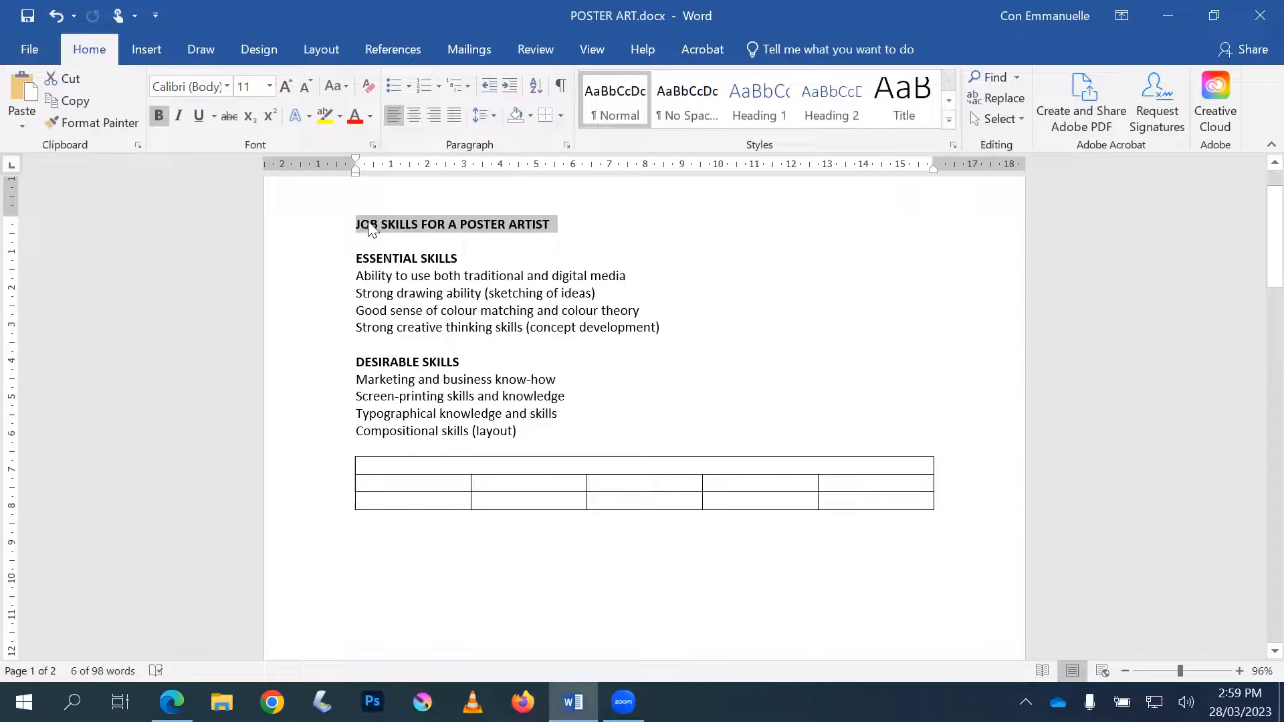
drag(393, 230, 388, 468)
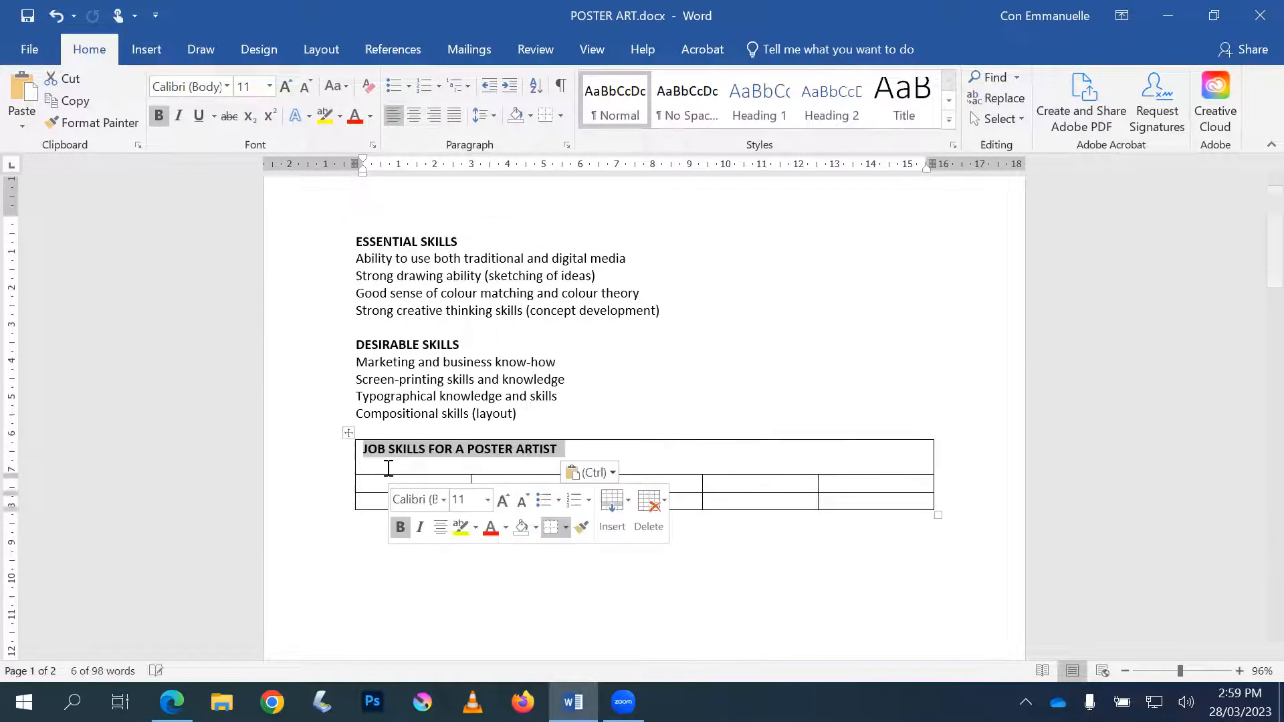
click(435, 466)
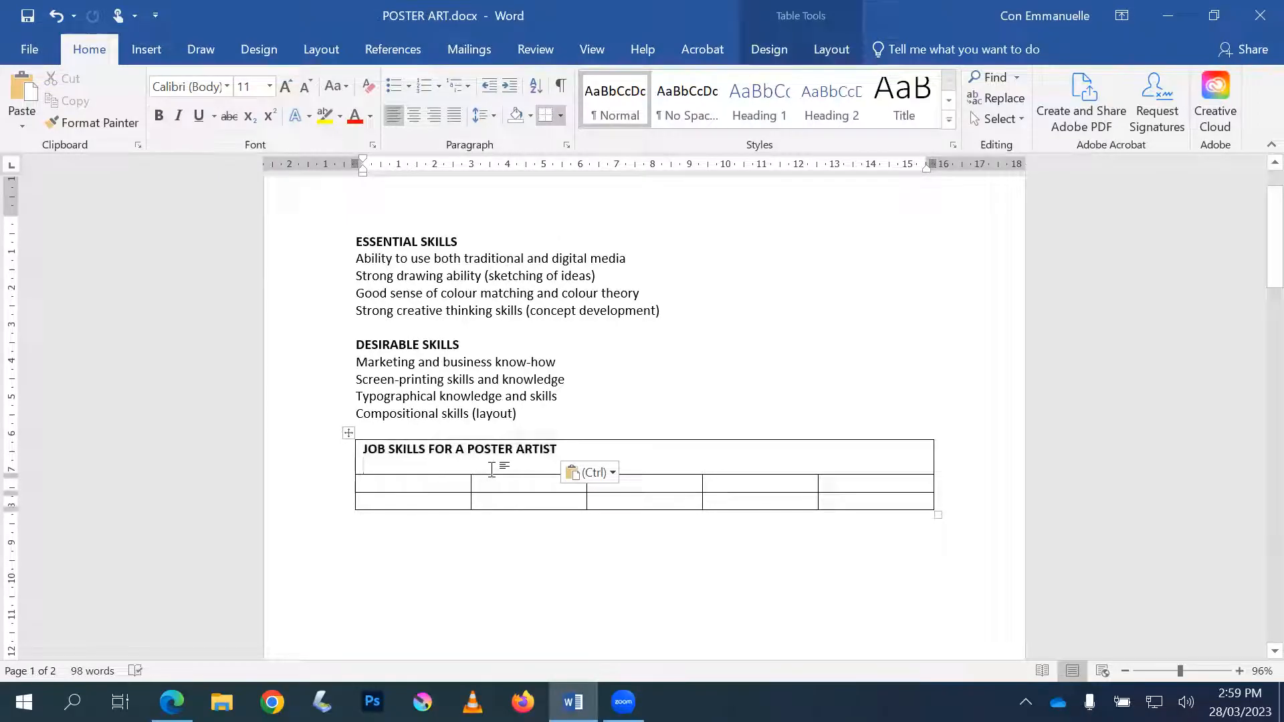
key(BackSpace)
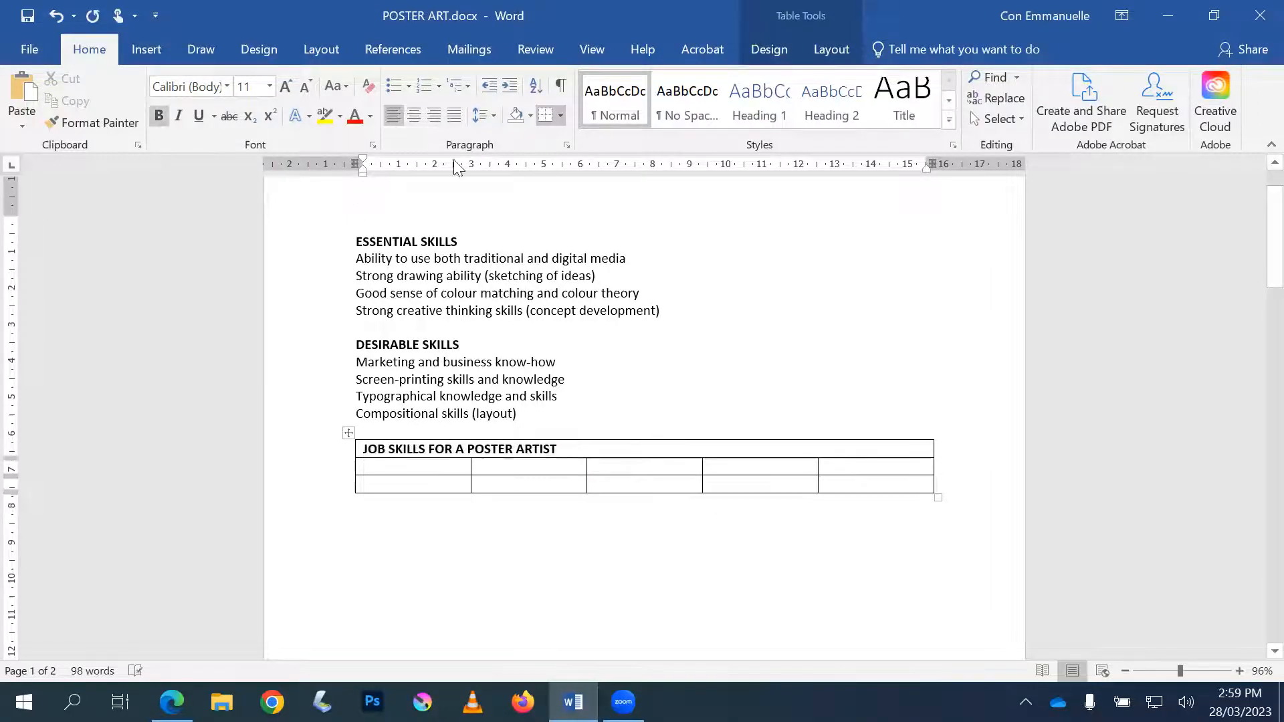
Step: Move the ESSENTIAL SKILLS and DESIRABLE SKILLS headings into the first column and the essential skills into the second row's remaining cells
drag(463, 242, 406, 468)
drag(466, 328, 432, 492)
mouse_move(629, 239)
mouse_down()
mouse_move(356, 242)
mouse_move(493, 443)
mouse_up()
mouse_move(597, 242)
mouse_down()
mouse_move(378, 247)
mouse_move(564, 363)
mouse_move(610, 435)
mouse_move(598, 411)
mouse_move(355, 241)
mouse_move(718, 410)
mouse_up()
drag(668, 241, 831, 381)
Step: Move the four desirable skills, one per cell, from the list into the remaining cells of the DESIRABLE SKILLS row
drag(375, 258, 507, 471)
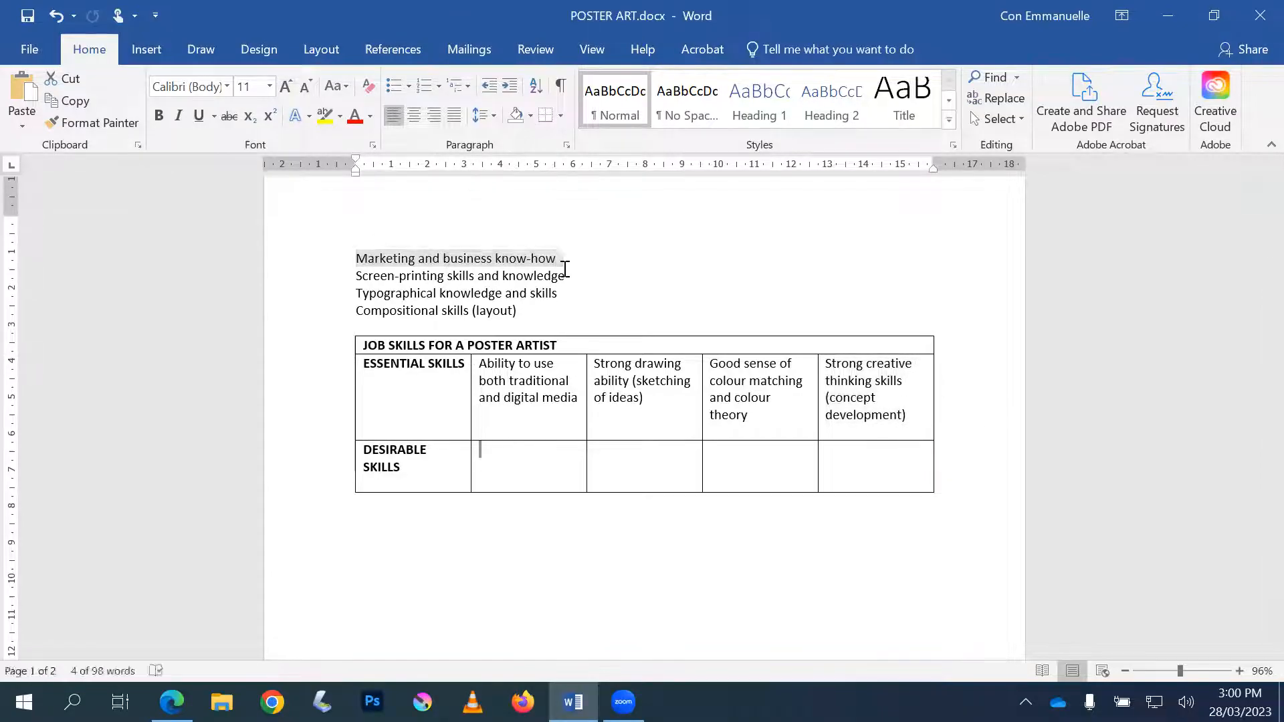
drag(371, 258, 607, 453)
drag(564, 259, 712, 415)
drag(528, 259, 860, 412)
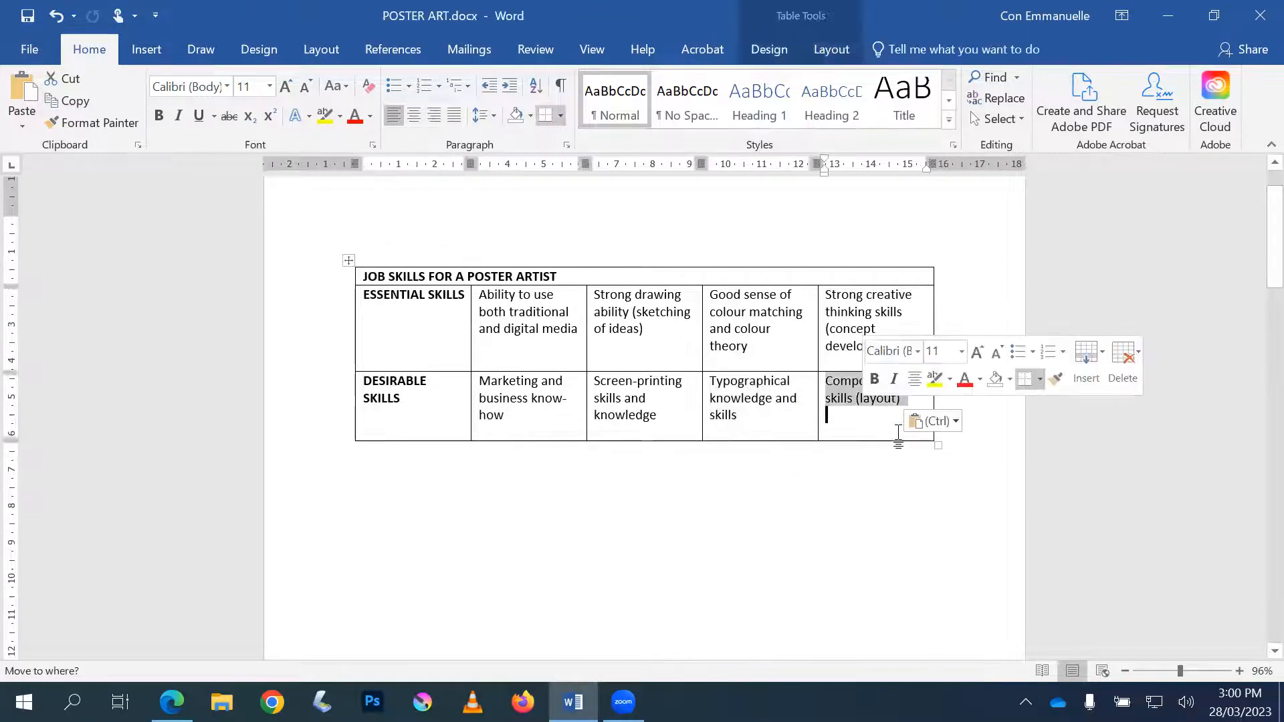
click(433, 312)
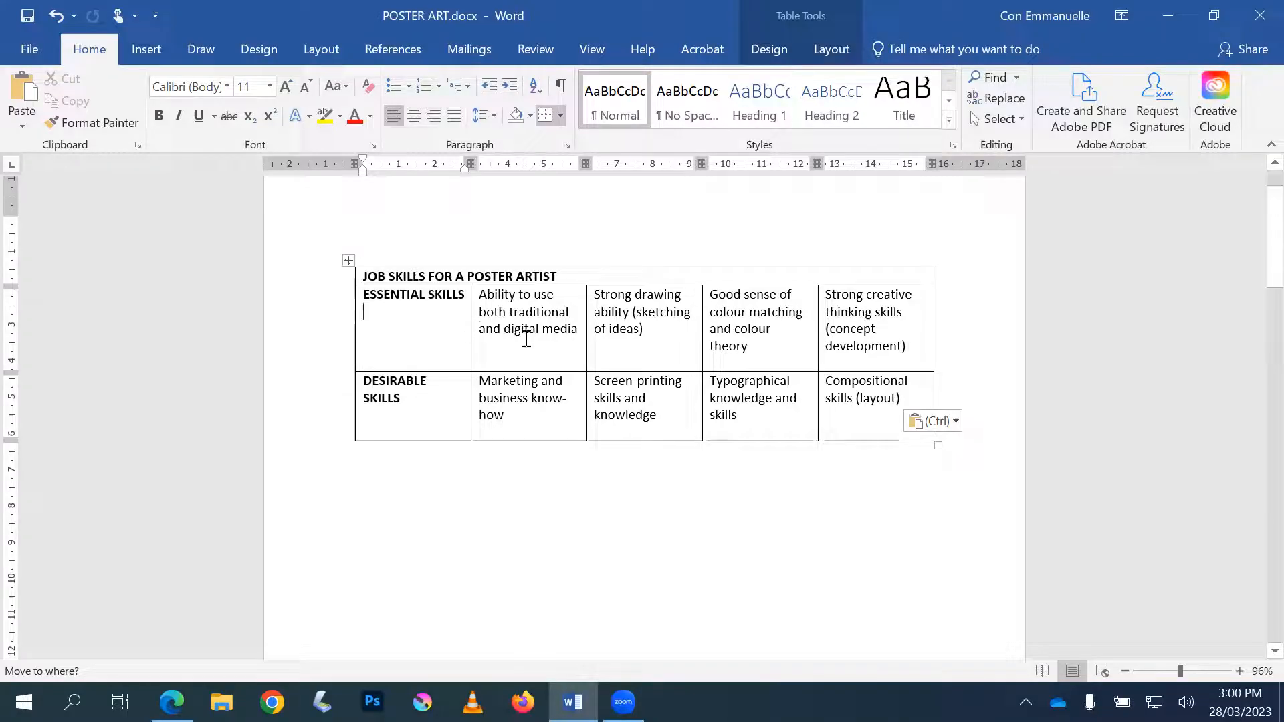
Step: Shade the table's title row with the lightest orange theme colour
click(327, 281)
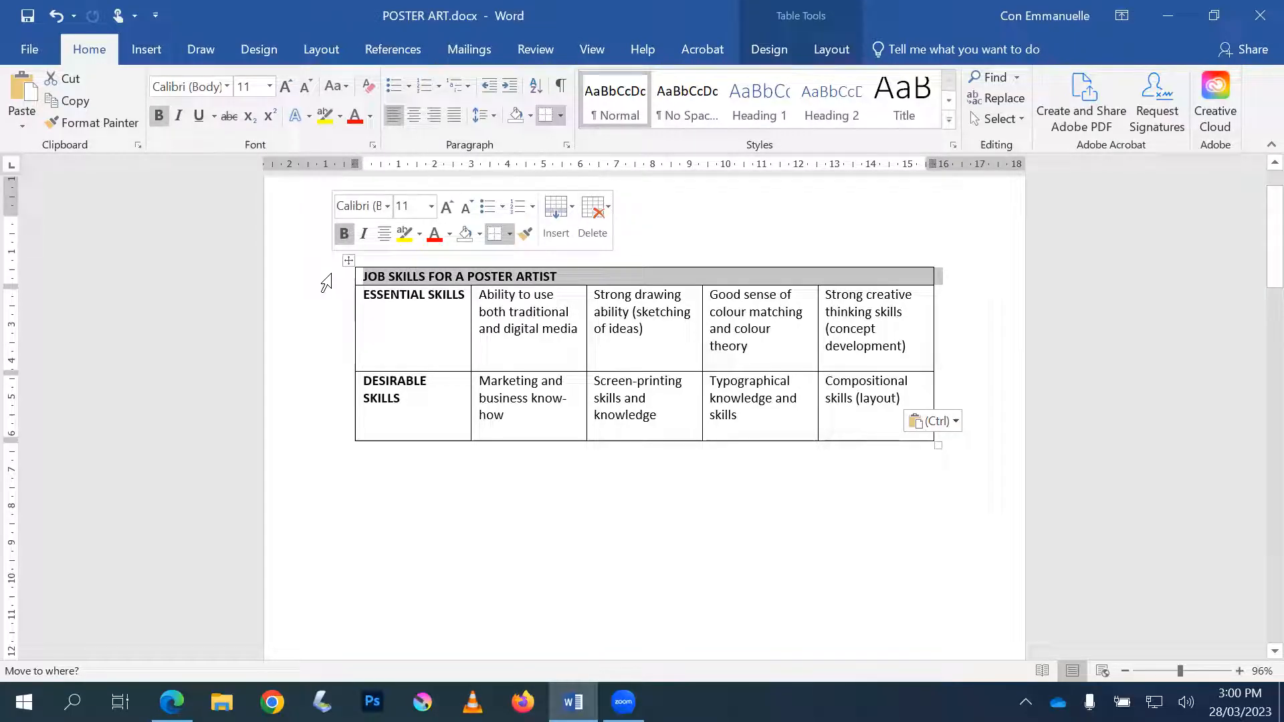
click(531, 116)
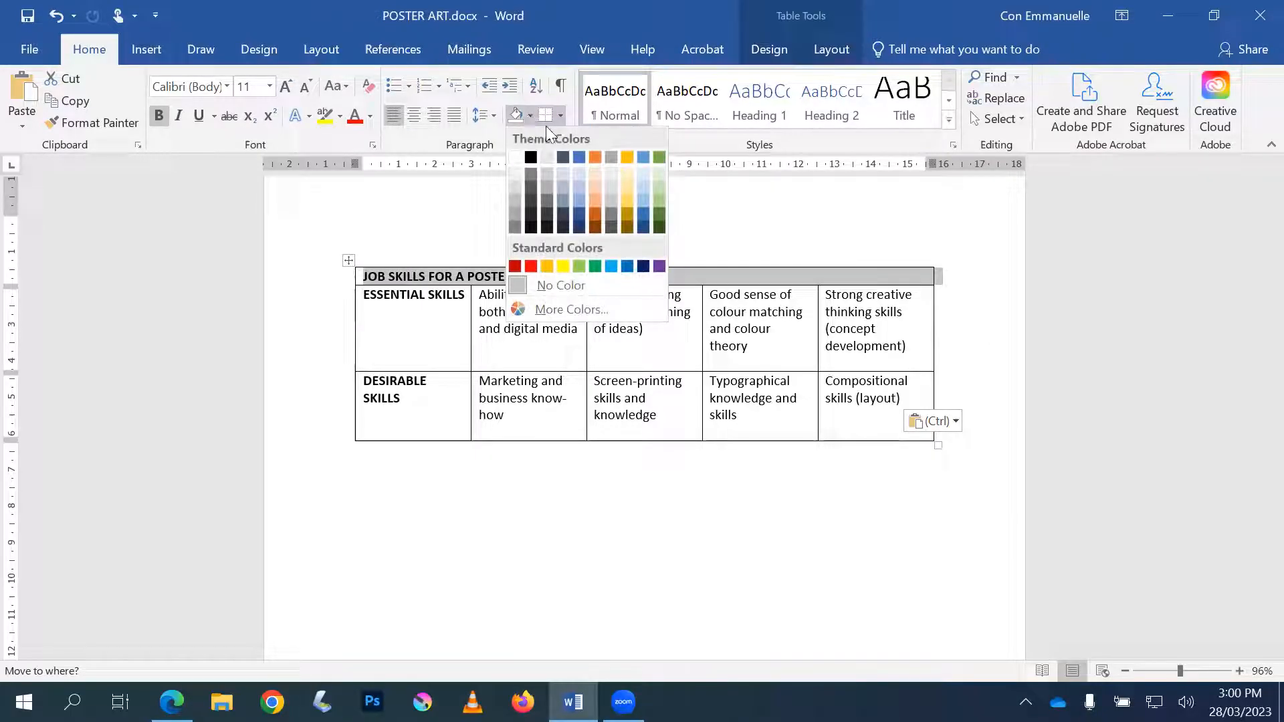
click(593, 173)
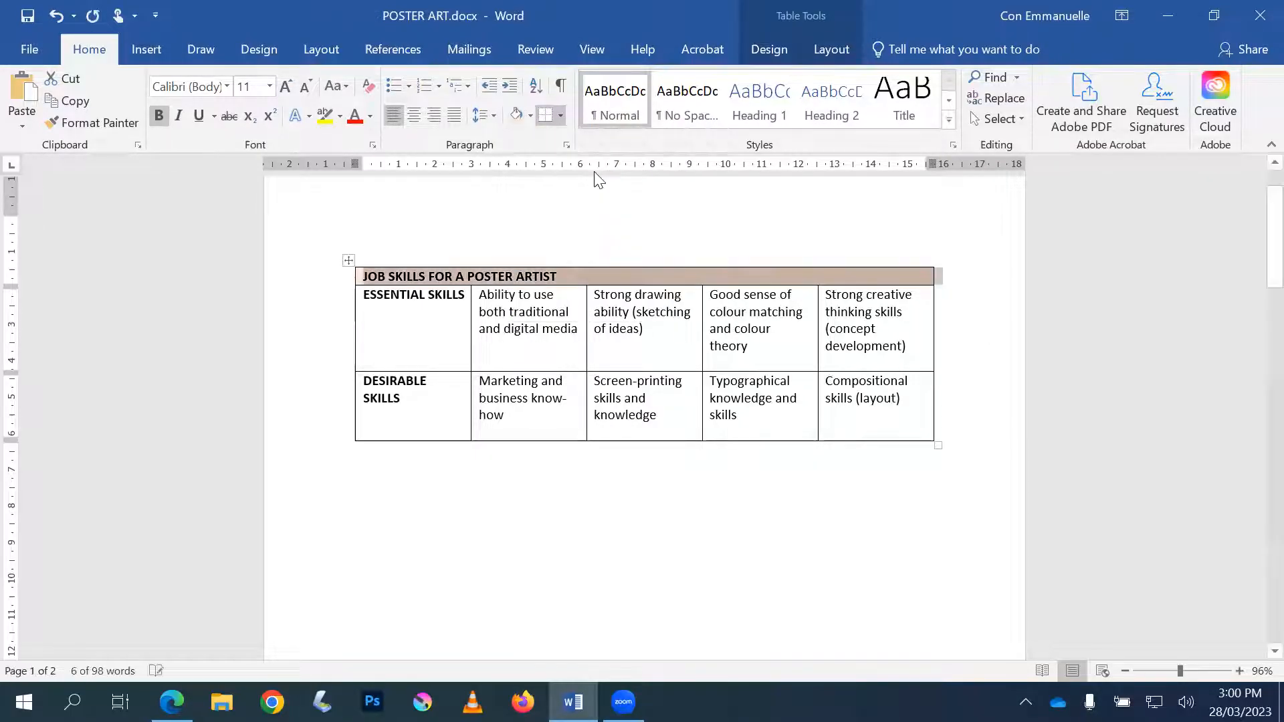
Step: Shade the ESSENTIAL SKILLS row with the lightest blue theme colour
click(358, 295)
click(531, 117)
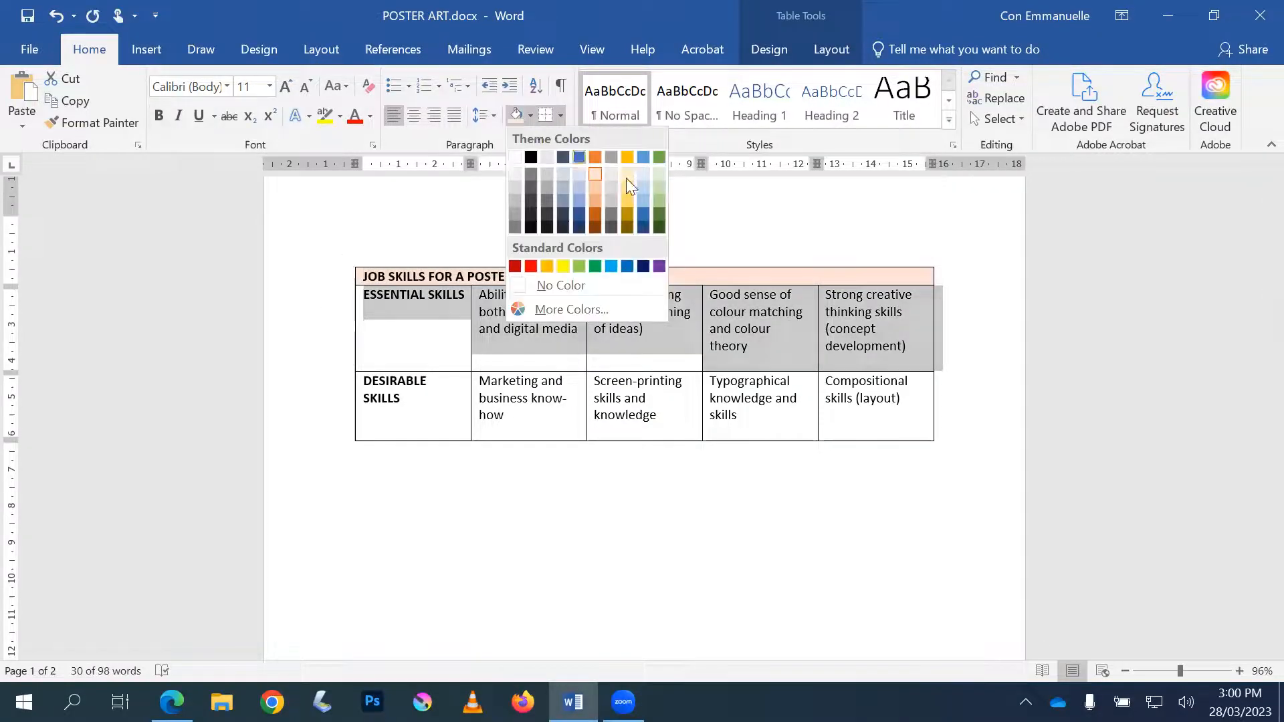
click(642, 173)
Step: Shade the DESIRABLE SKILLS row with the lightest gold theme colour
click(333, 401)
click(532, 115)
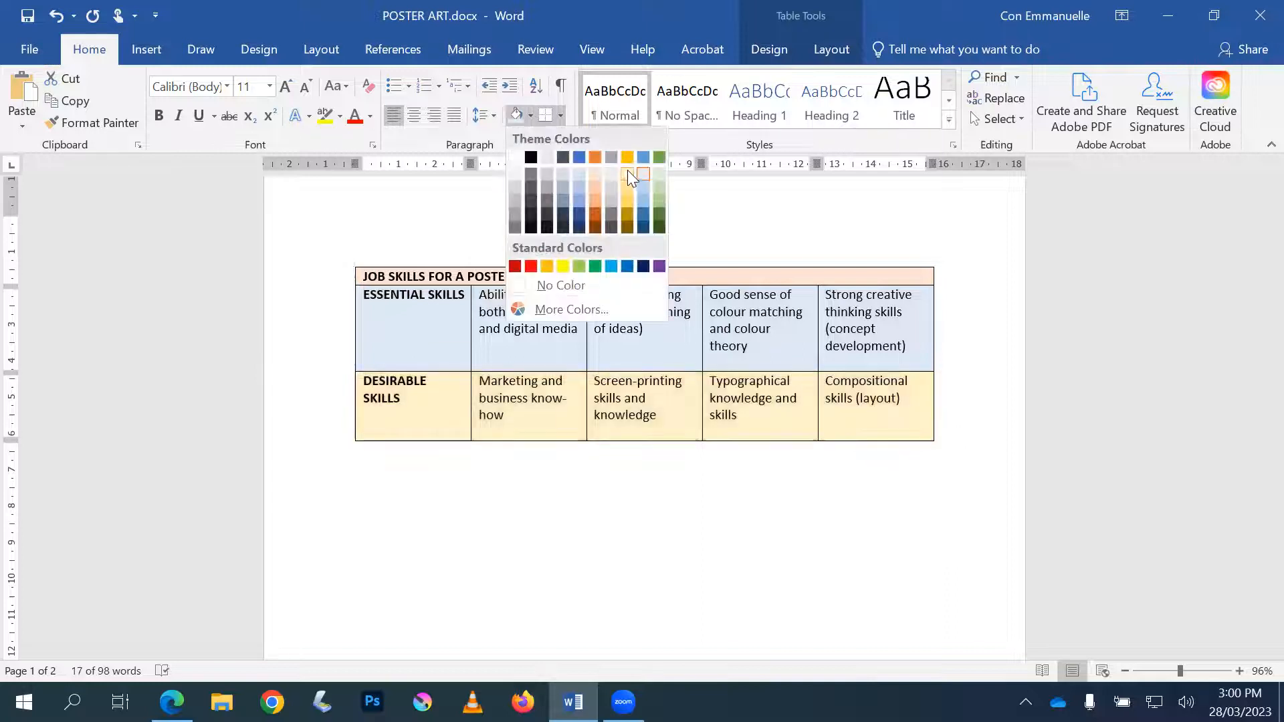
click(628, 173)
Step: Set the table's default cell margins to 0.2 cm at the top, bottom, left and right
click(553, 328)
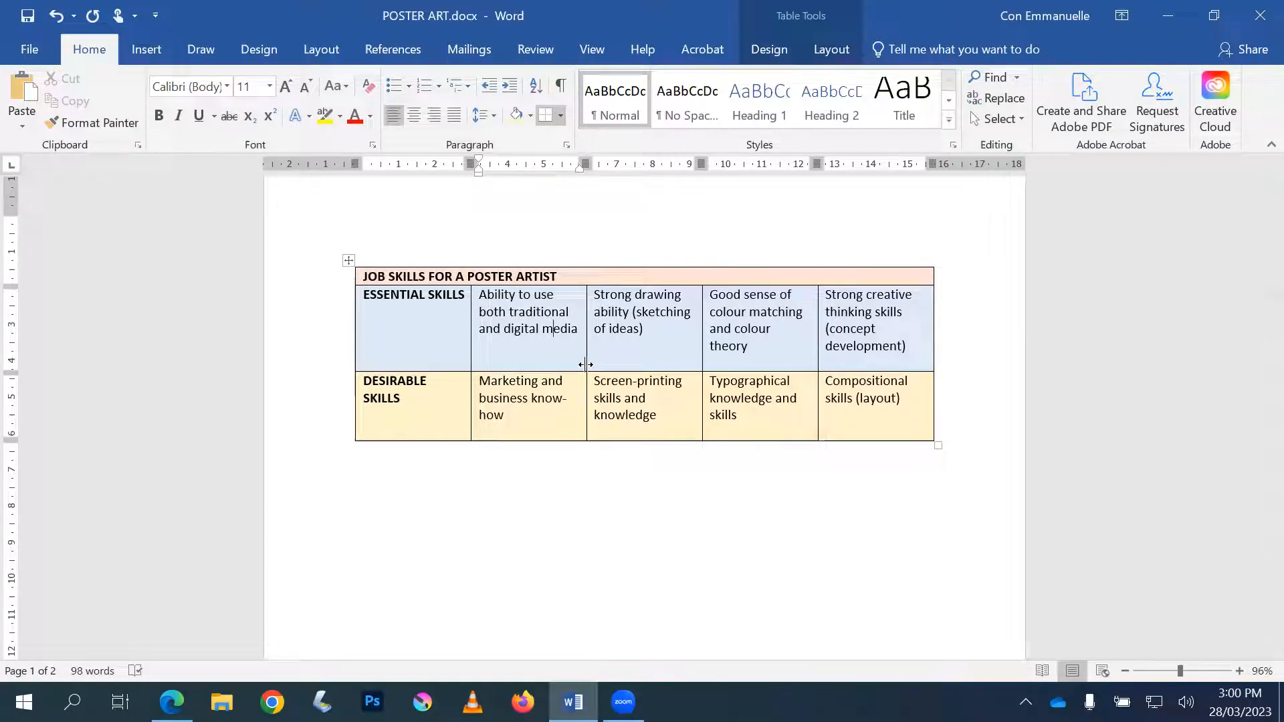
right_click(520, 335)
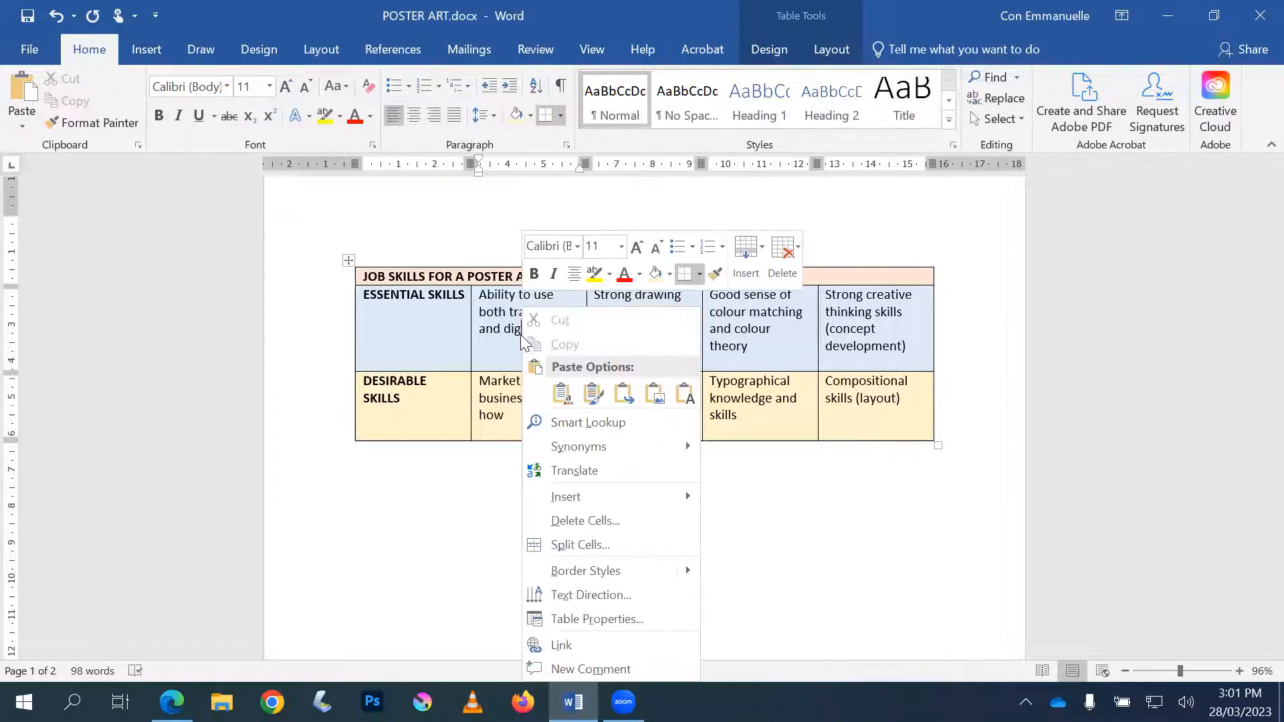
click(612, 619)
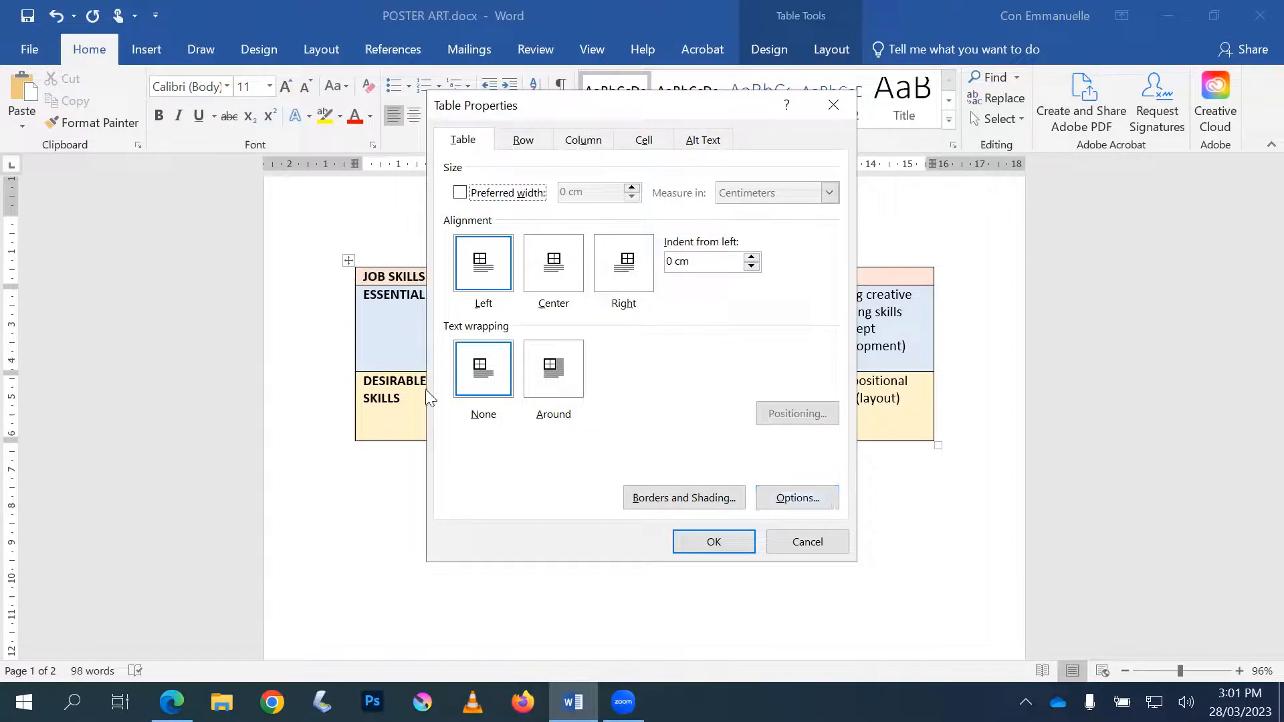
click(826, 500)
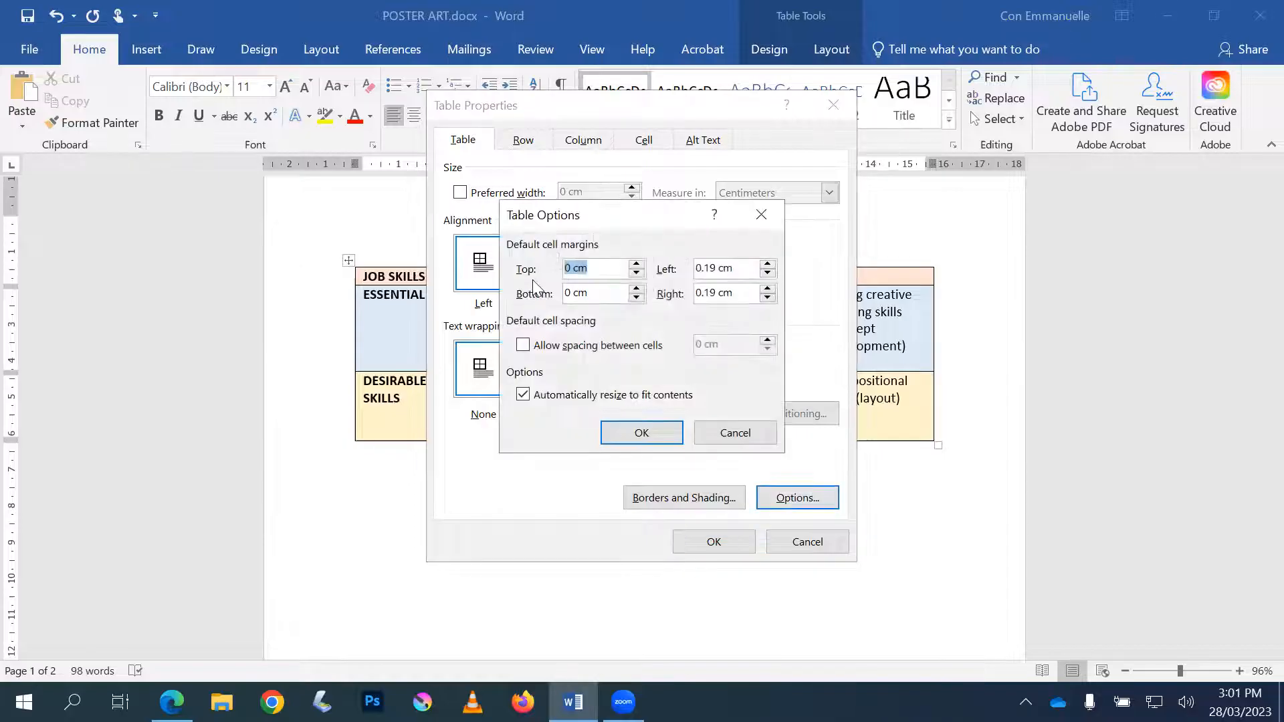
click(638, 265)
click(637, 265)
click(637, 265)
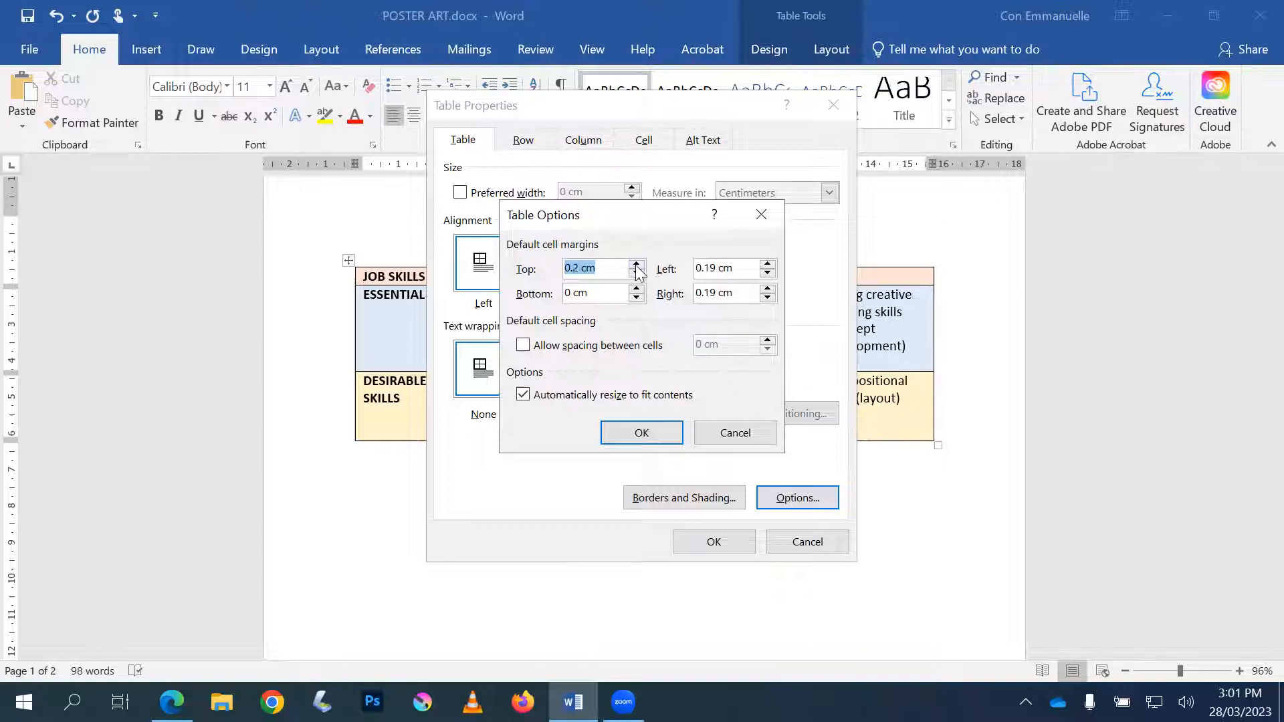
click(637, 289)
click(637, 289)
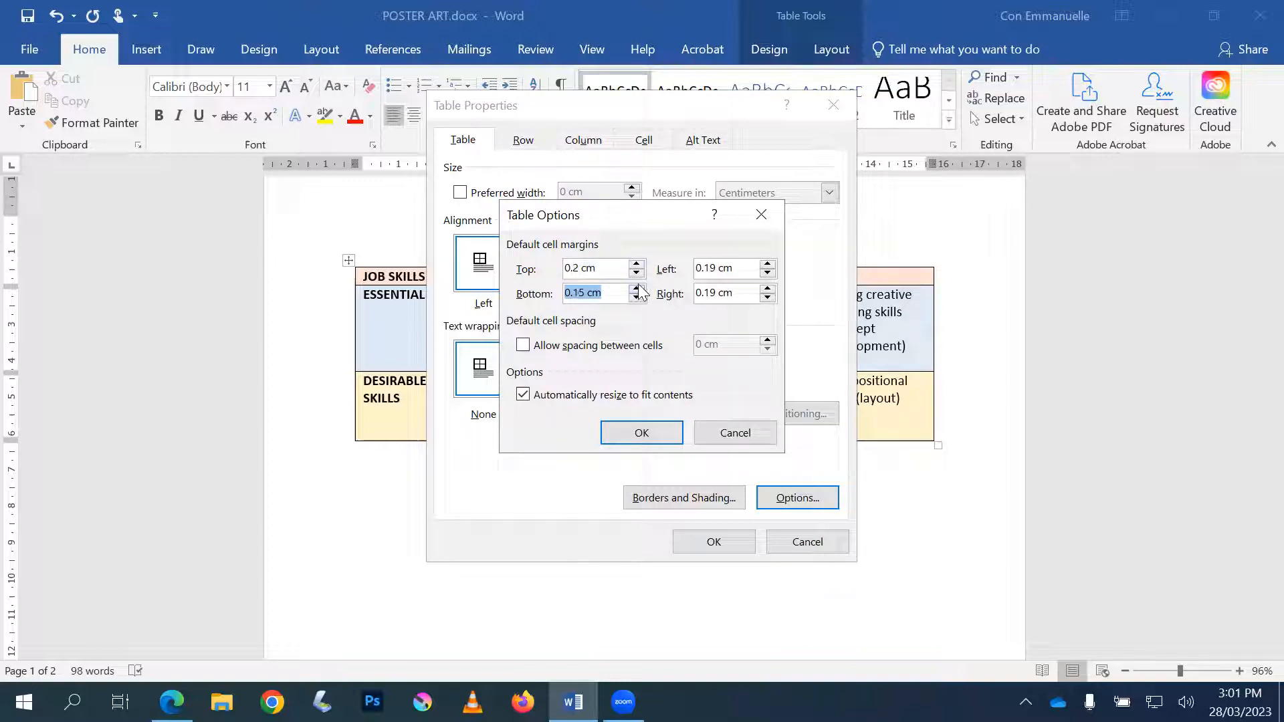
click(768, 265)
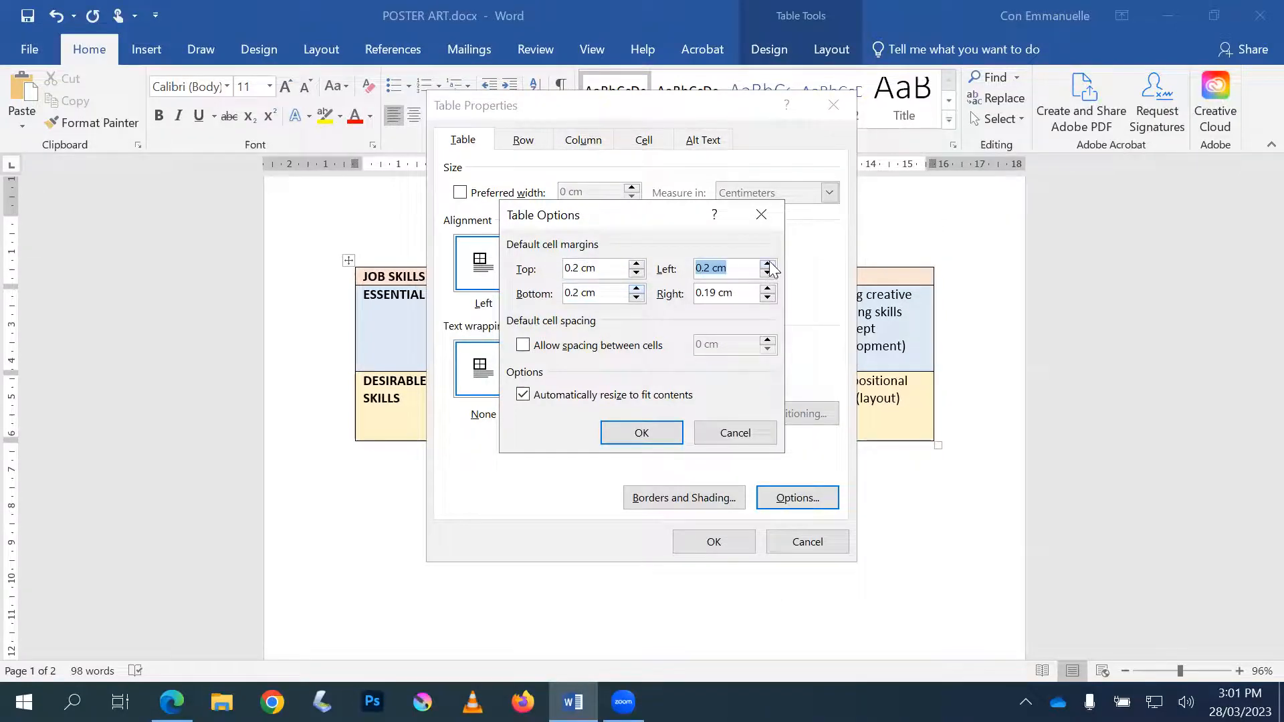
click(768, 288)
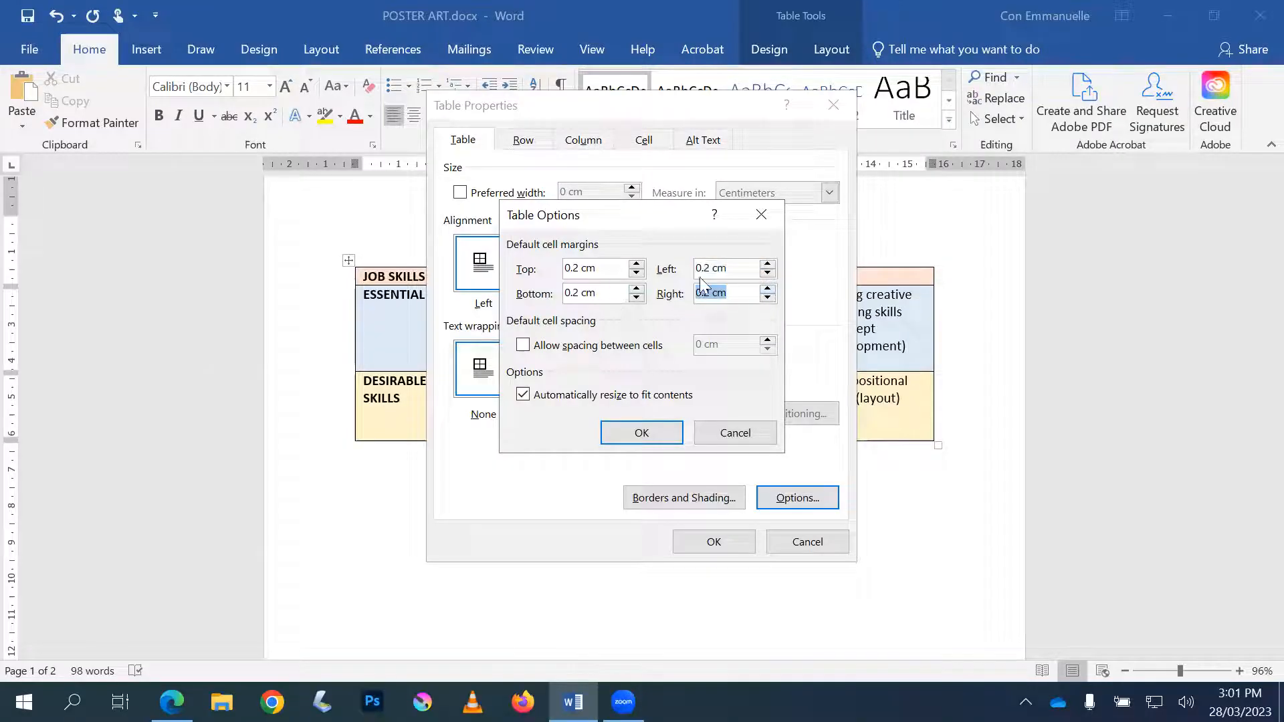
click(654, 430)
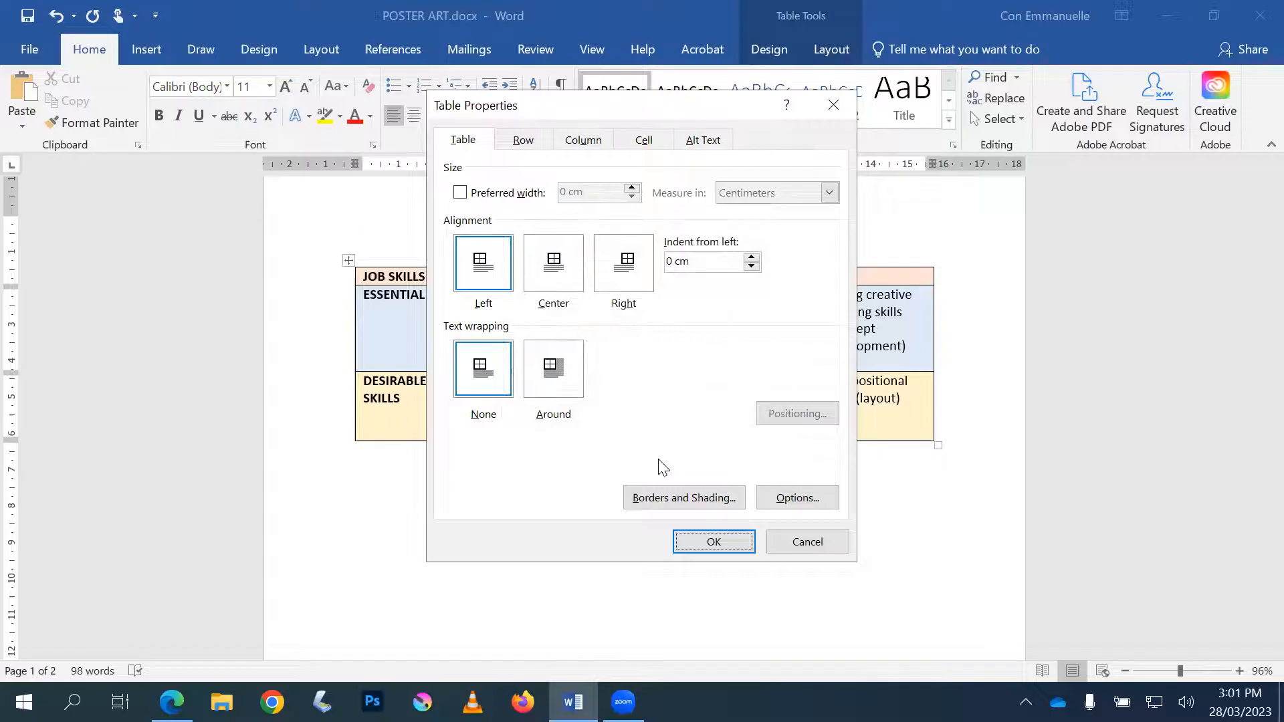
Step: Set all borders of the table to white with a 3 pt line width
click(707, 506)
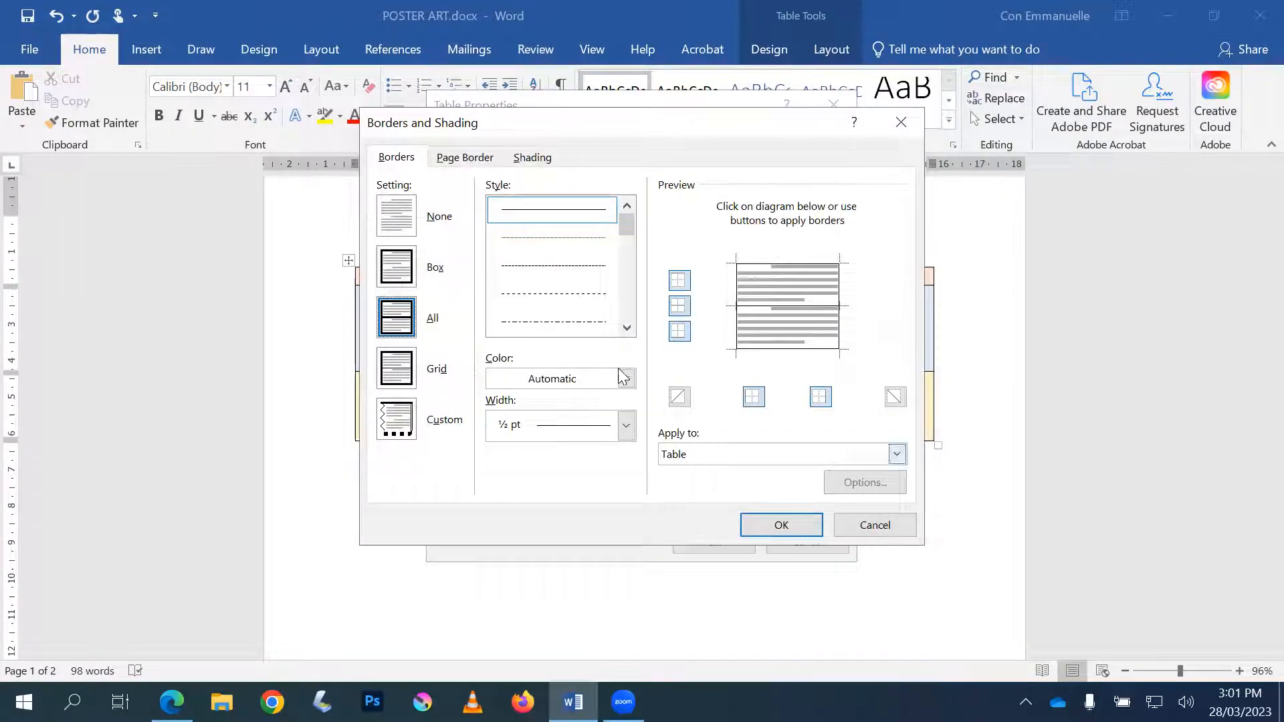
click(622, 378)
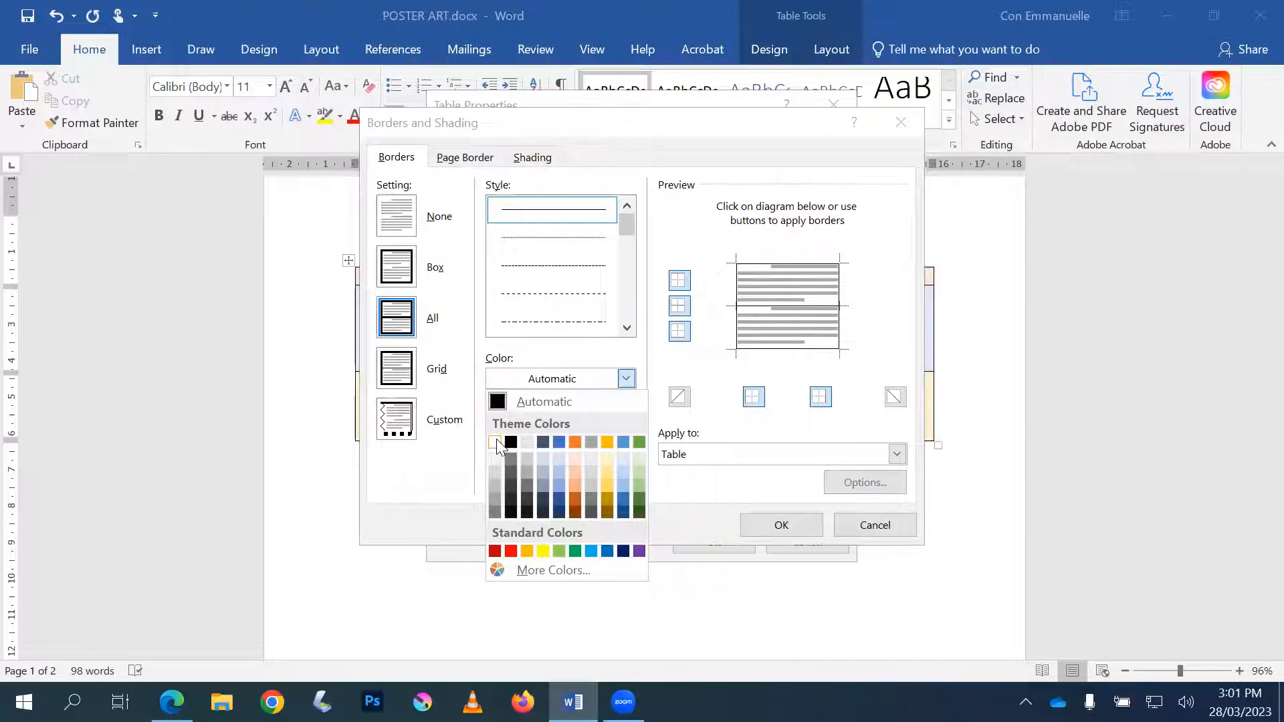
click(495, 441)
click(626, 425)
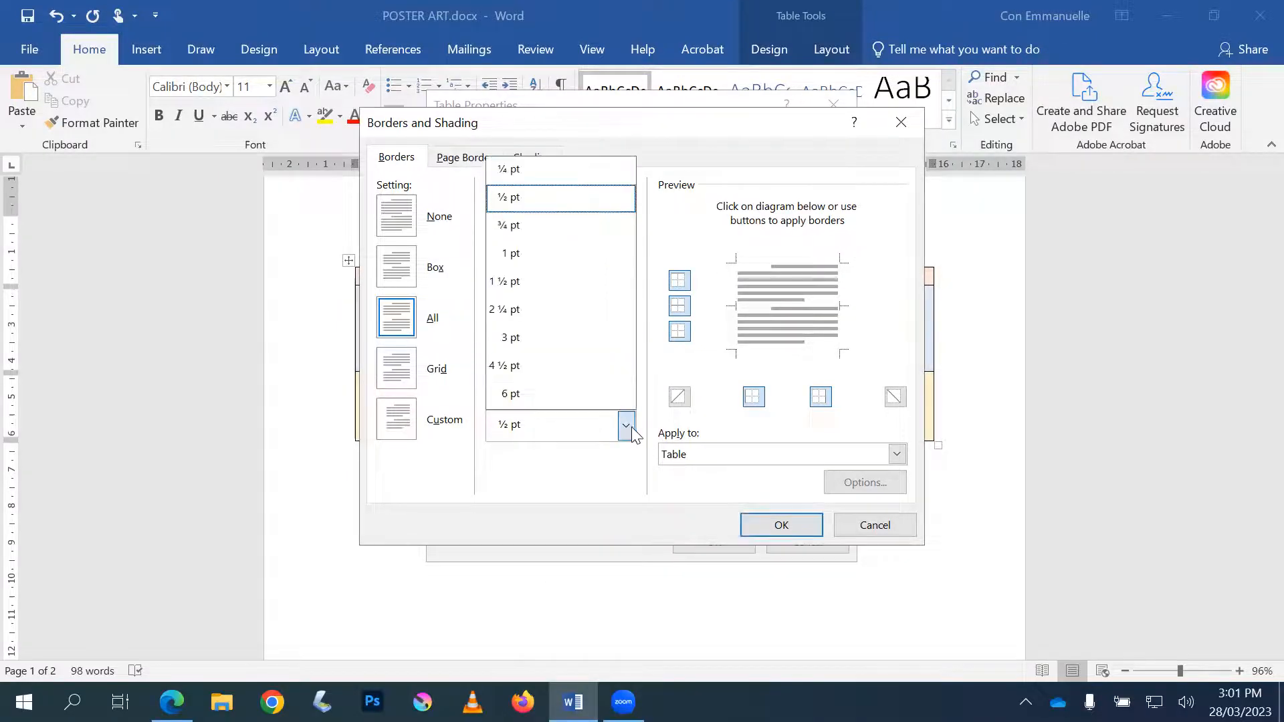
click(562, 342)
click(777, 526)
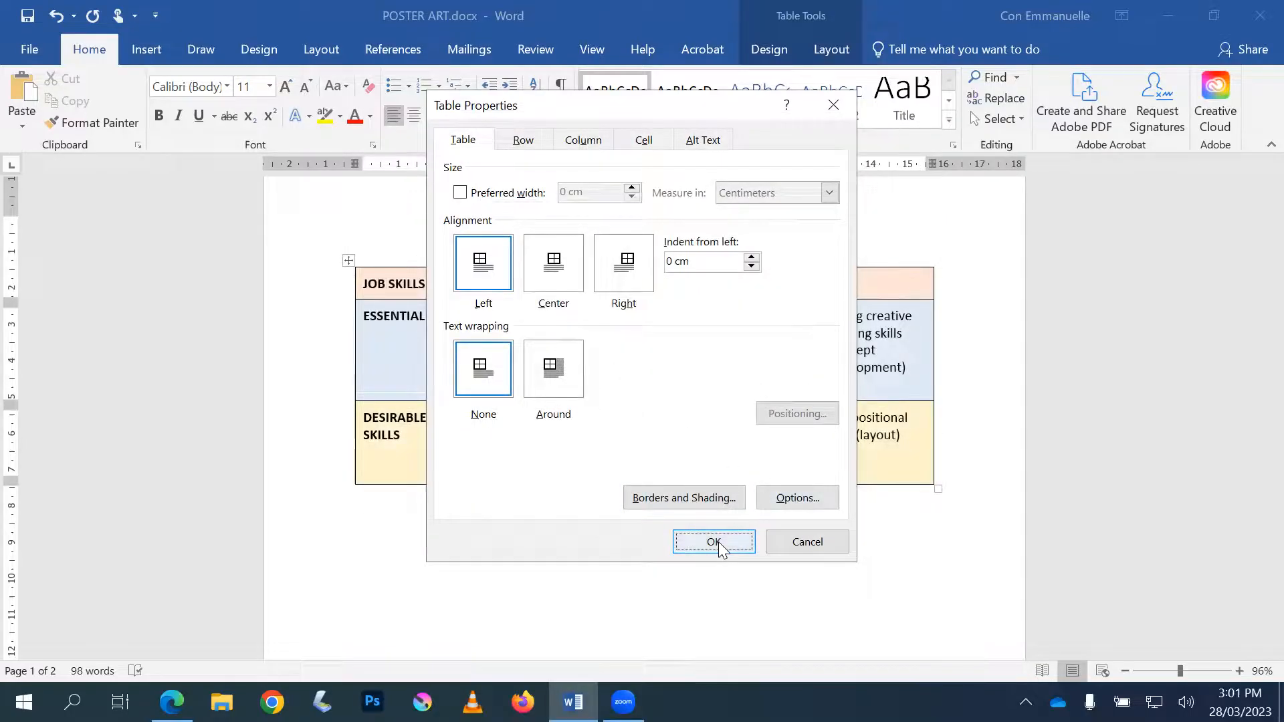
click(714, 542)
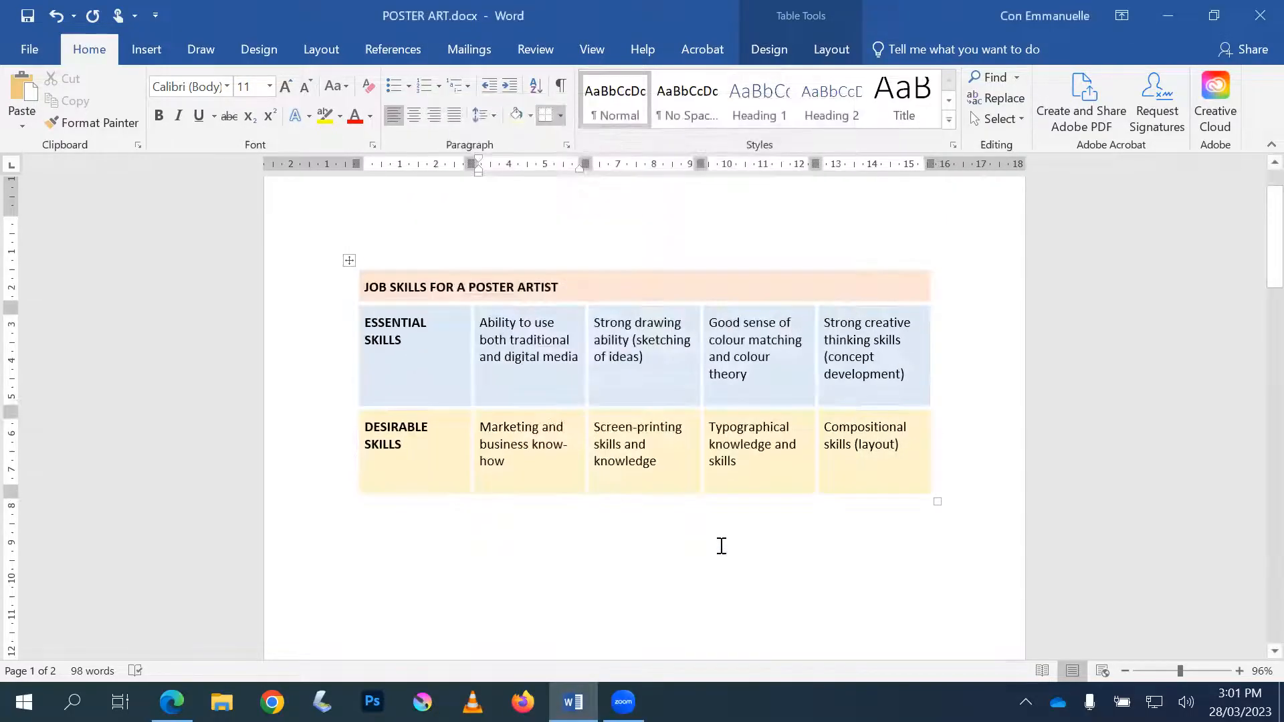
Step: Review the finished table, then the art creation percentages and their existing chart on the second page
click(738, 388)
scroll(770, 422, up, 1)
scroll(770, 417, down, 4)
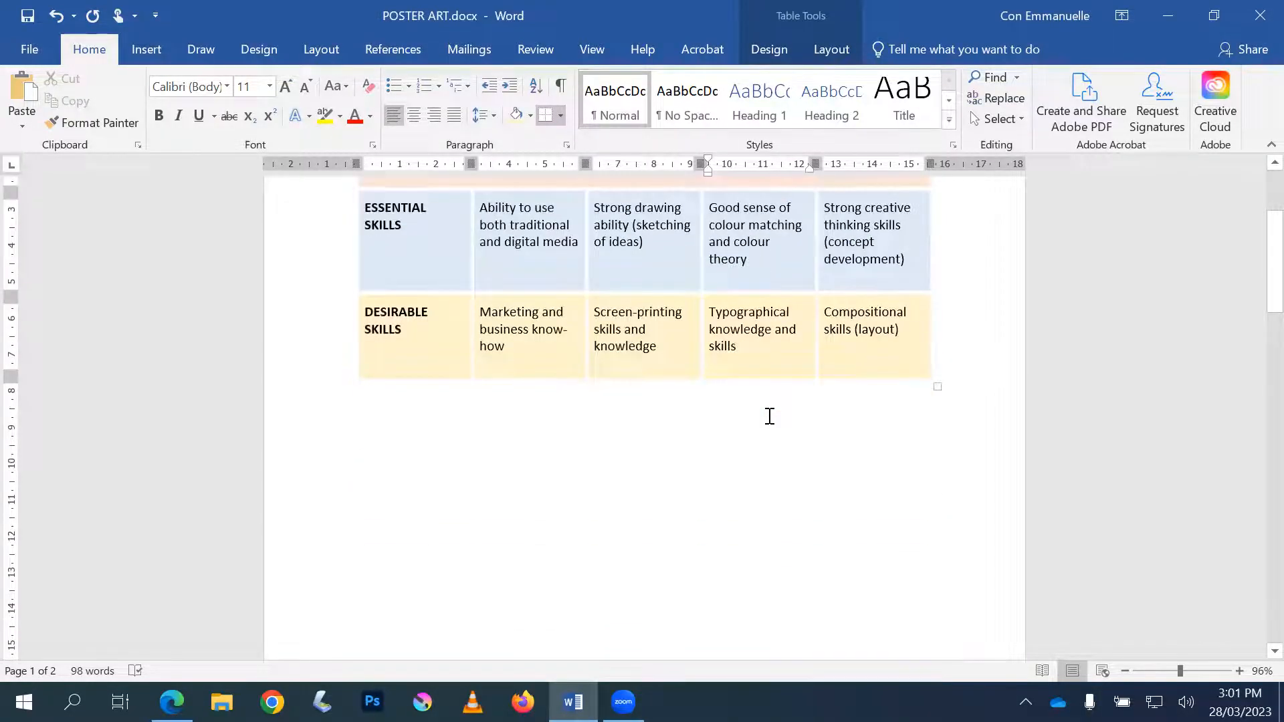
scroll(766, 415, up, 4)
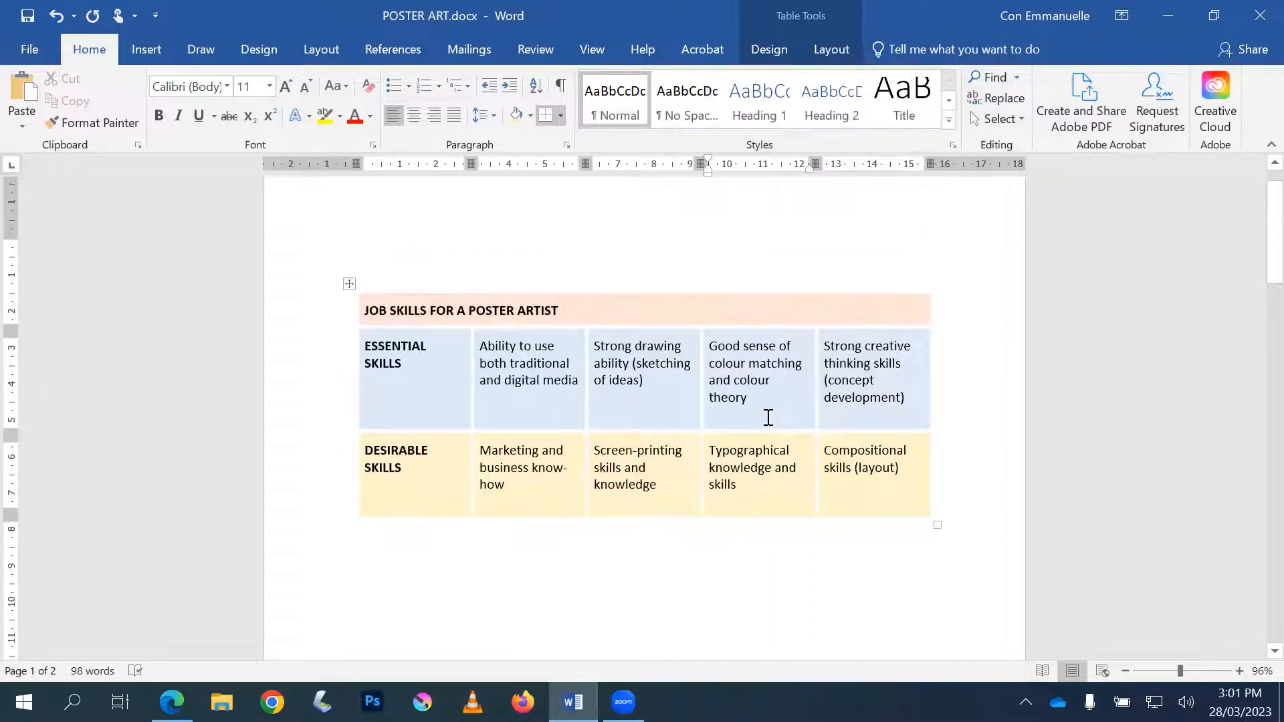
scroll(768, 418, down, 20)
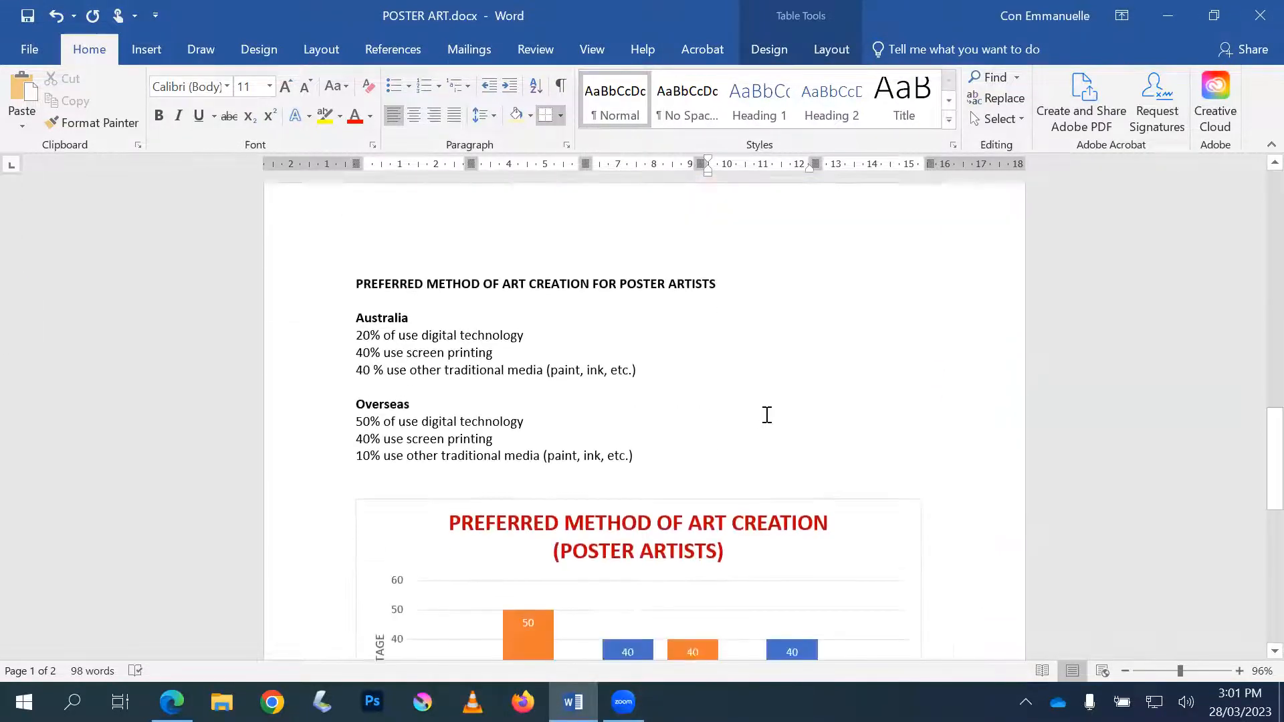
scroll(767, 415, down, 1)
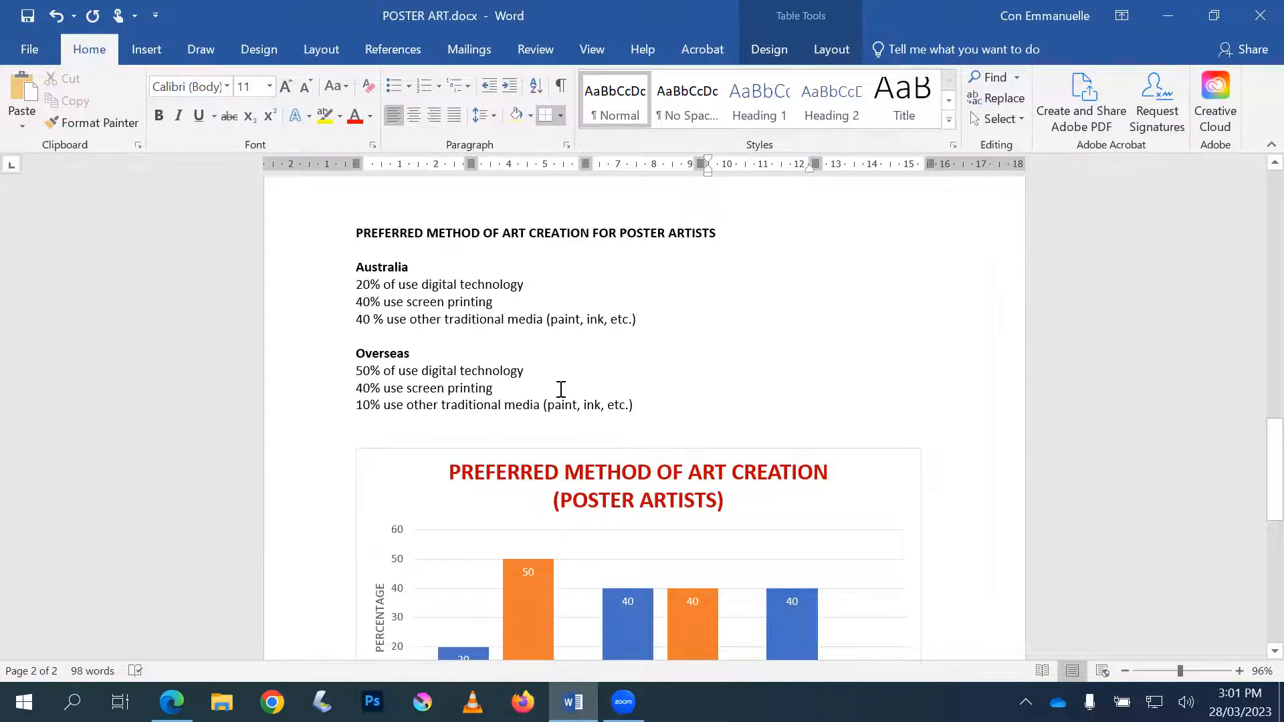
scroll(596, 404, down, 3)
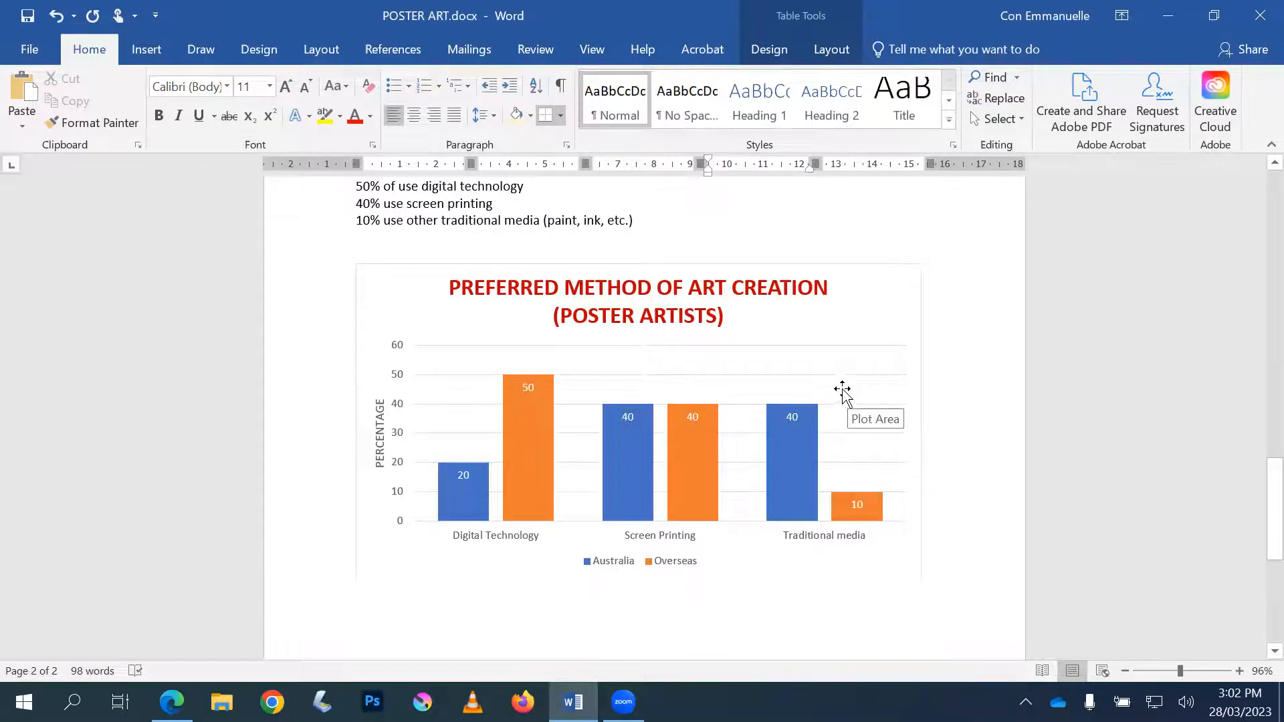
scroll(841, 393, up, 3)
Step: Delete the existing PREFERRED METHOD OF ART CREATION chart, including its title, below the Overseas list
click(598, 437)
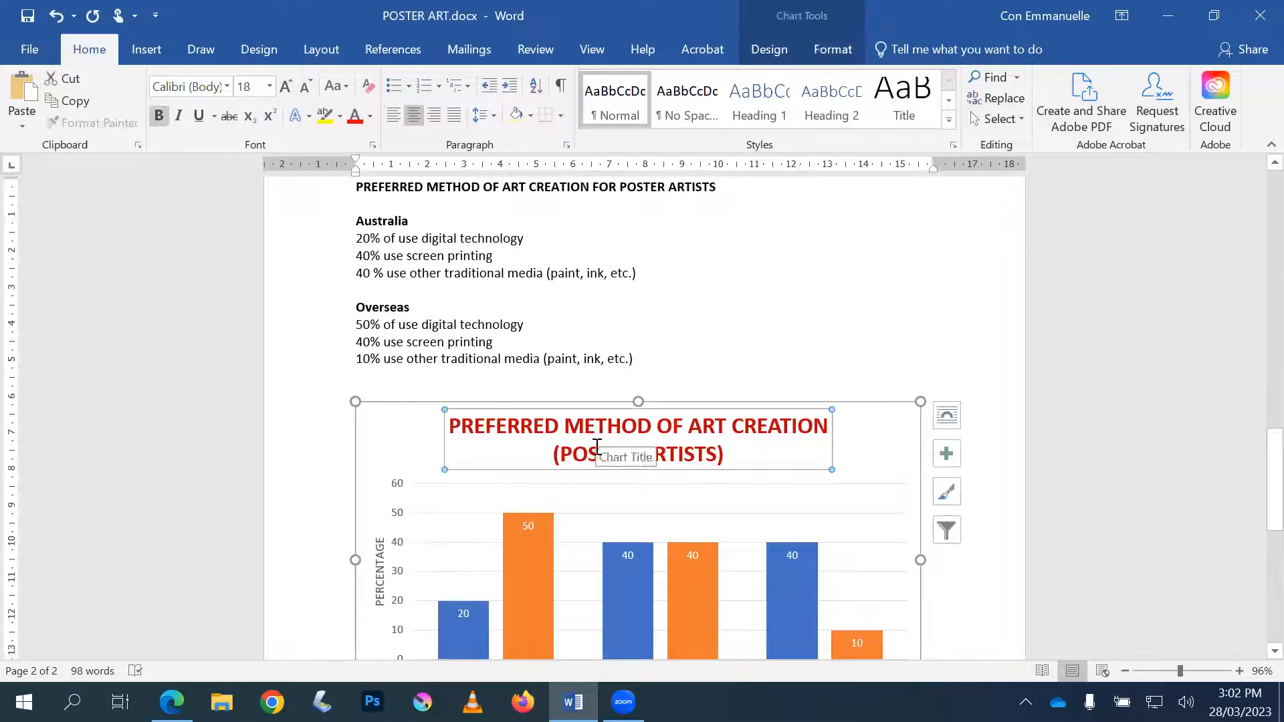
key(Delete)
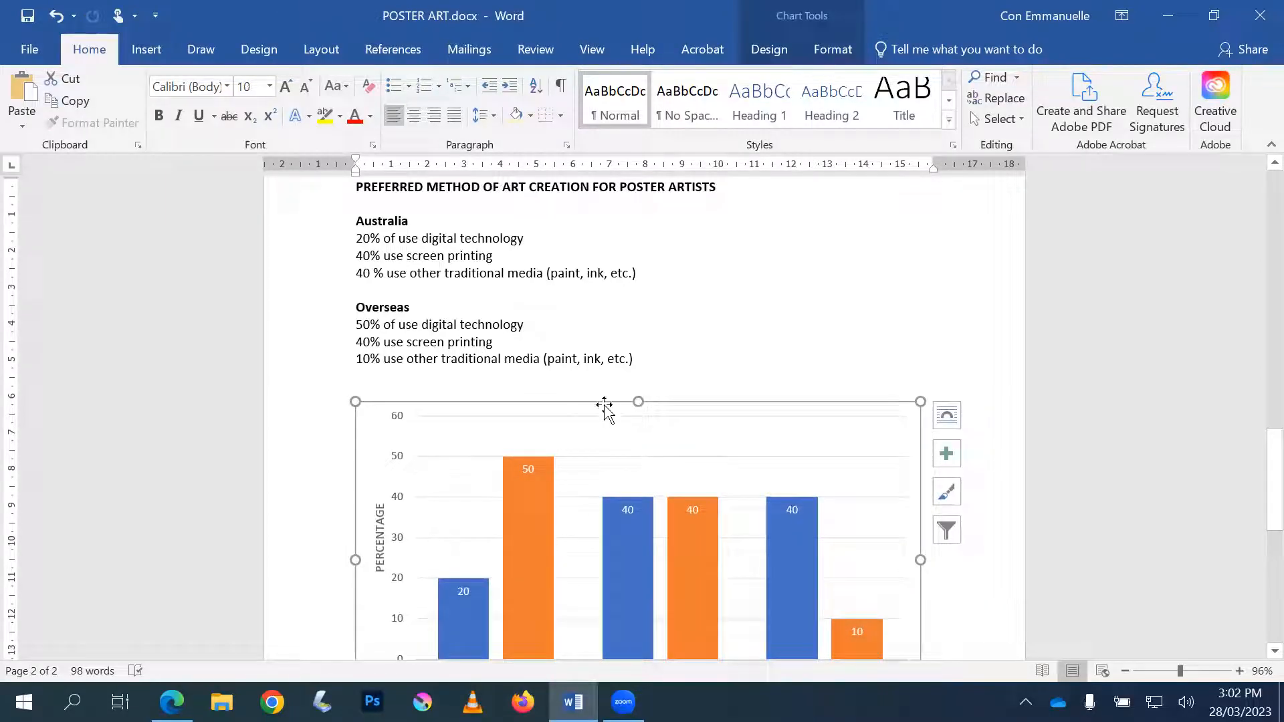
key(Delete)
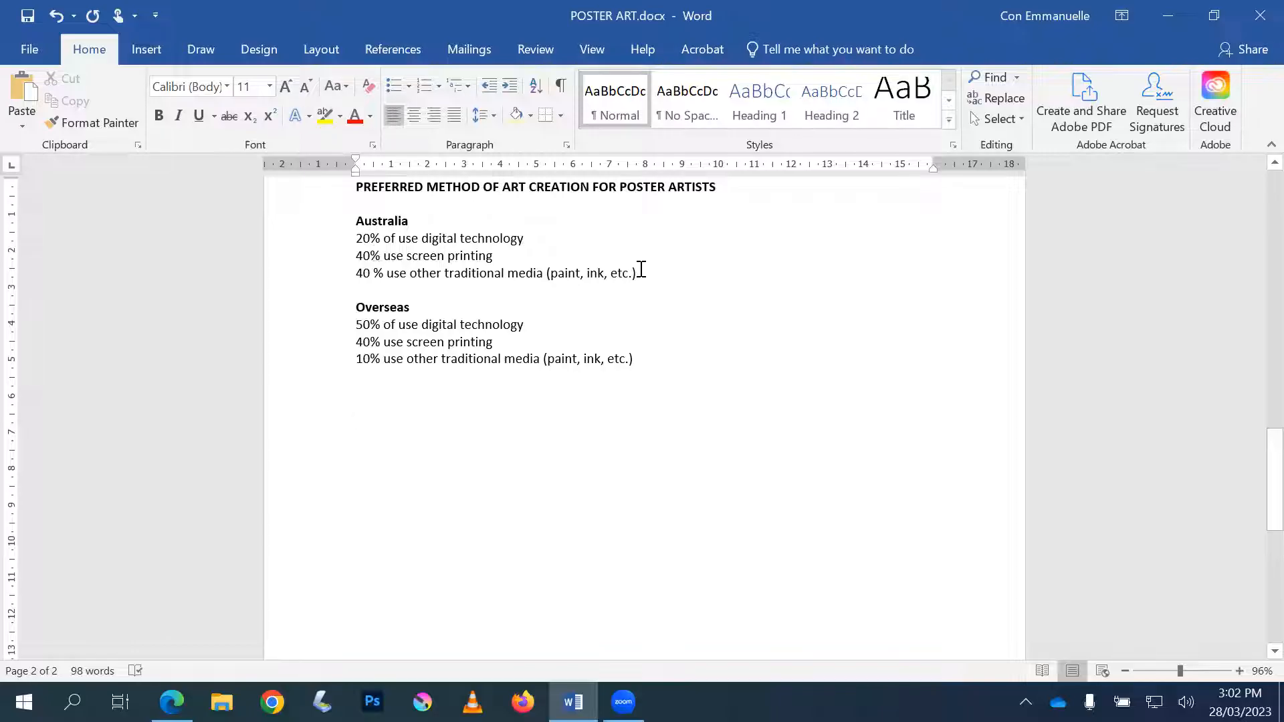
Step: Try bulleting the three Australia percentage lines and undo the bullets
drag(642, 275, 356, 236)
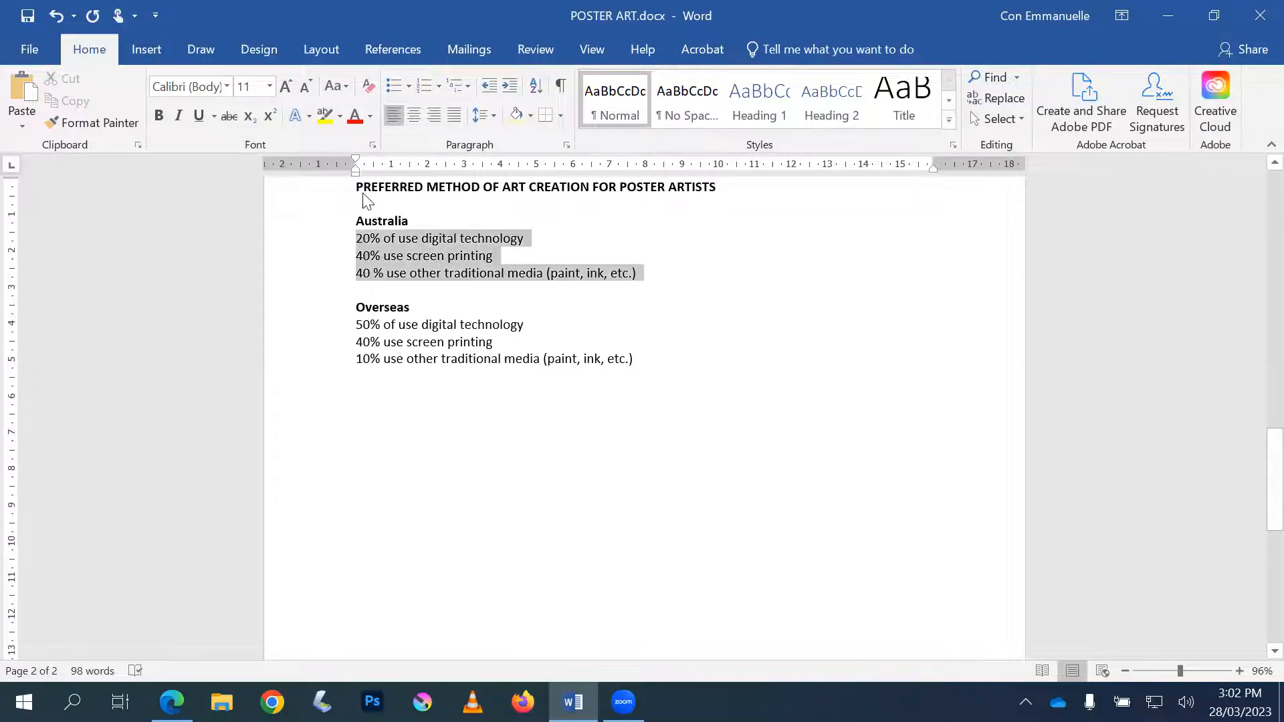
click(397, 82)
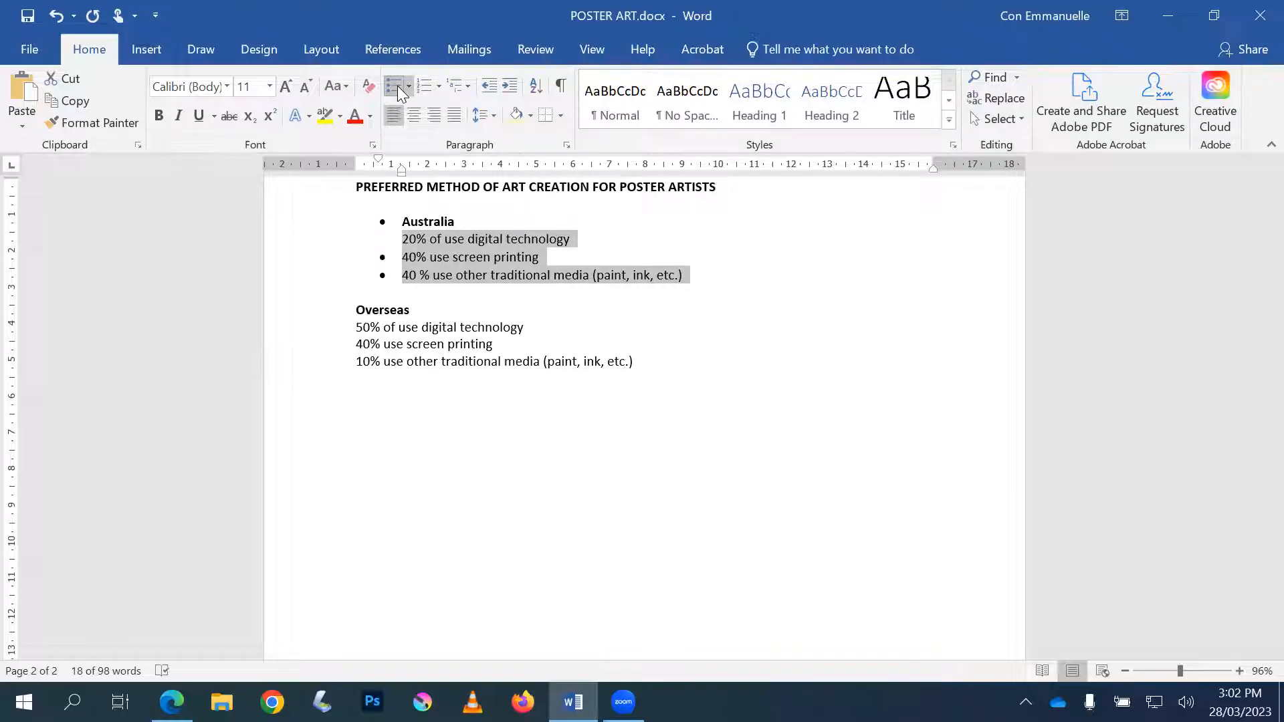
key(ctrl+z)
click(444, 256)
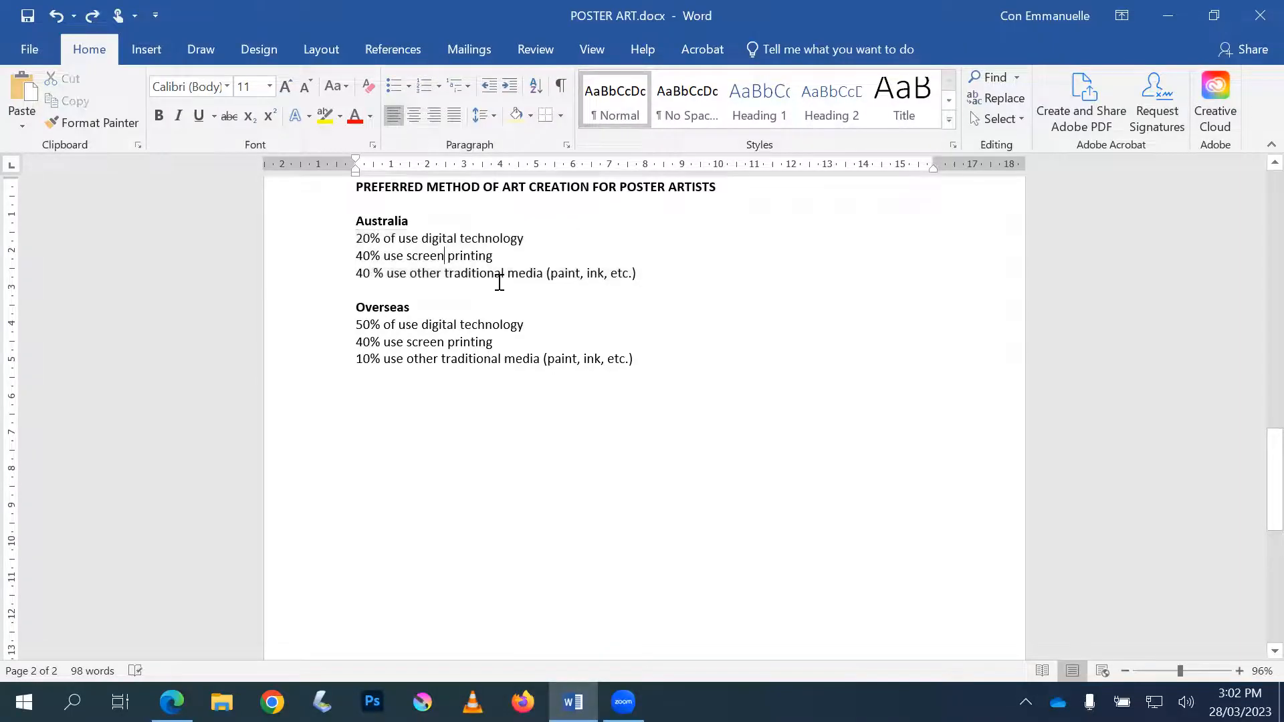
Step: Insert a Clustered Column chart on the empty line below the Overseas list
click(507, 408)
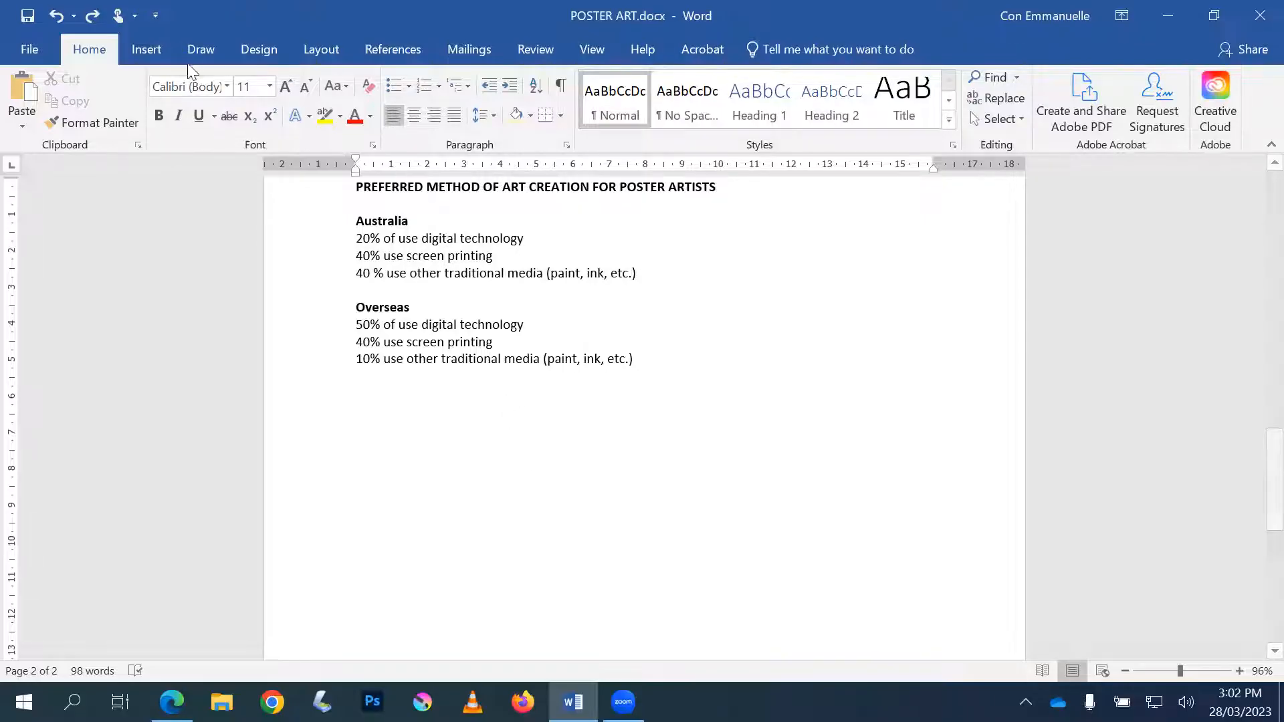
click(151, 52)
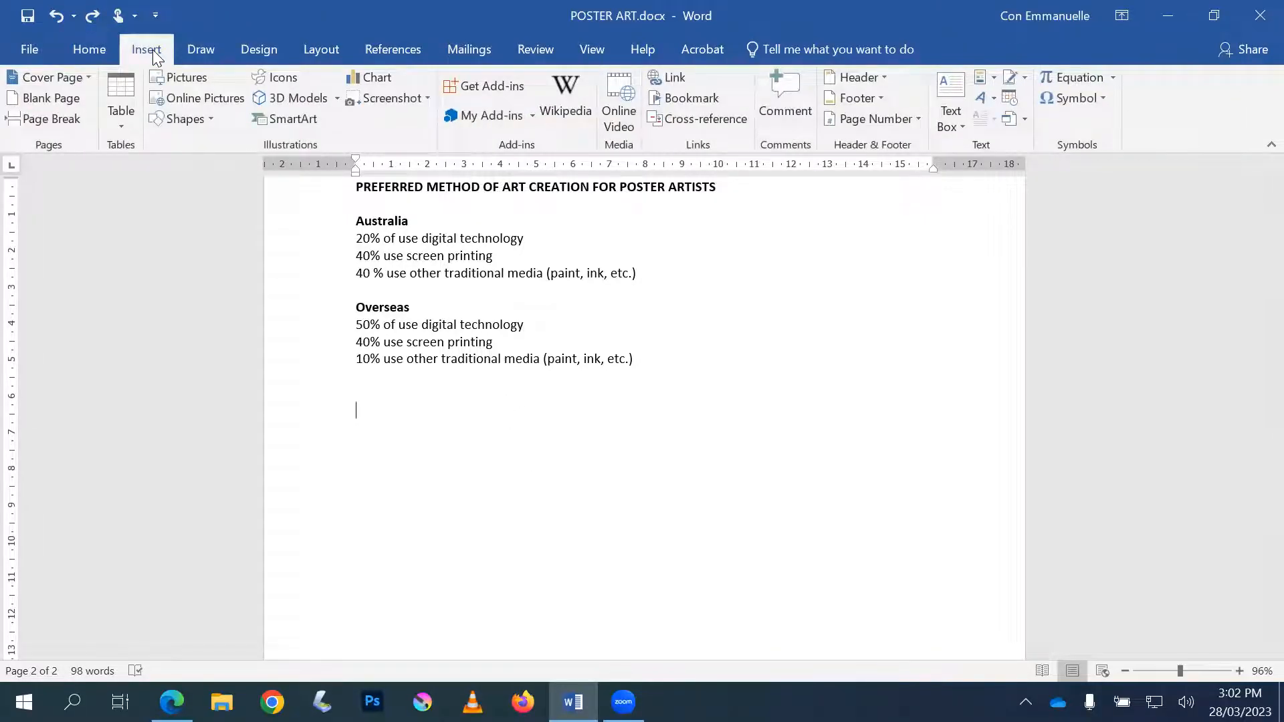
click(368, 77)
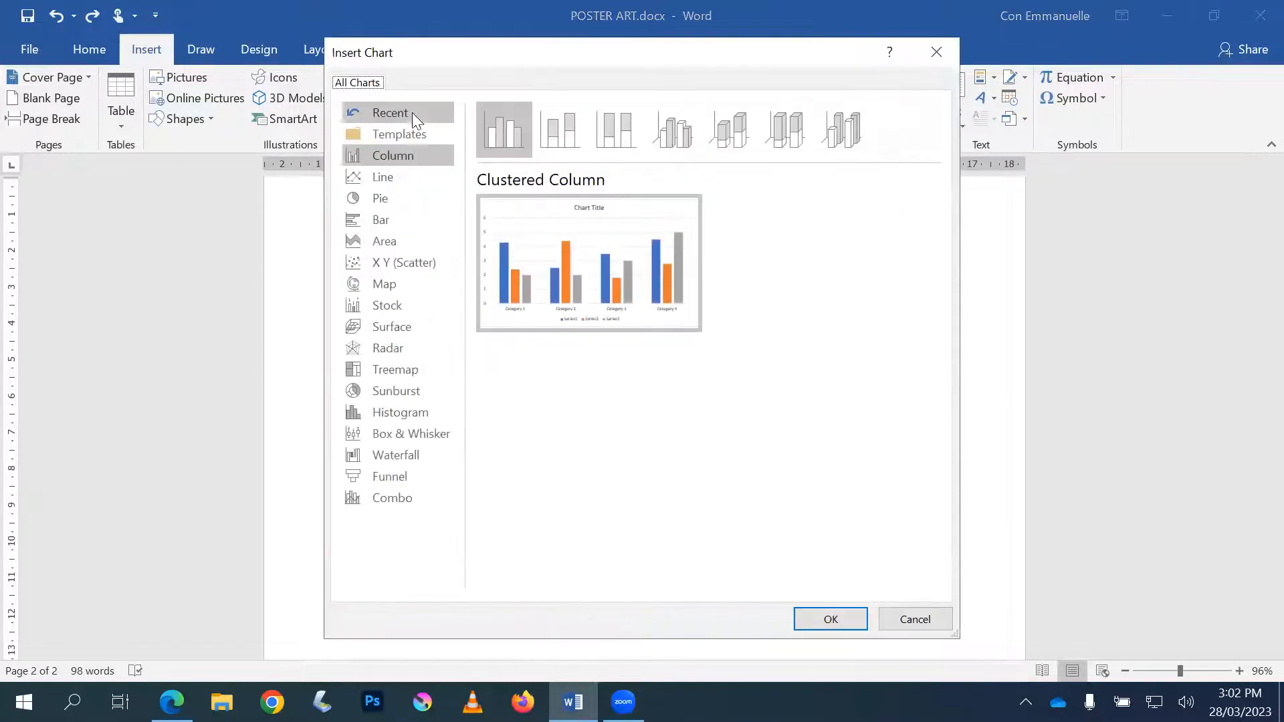
click(384, 200)
click(389, 221)
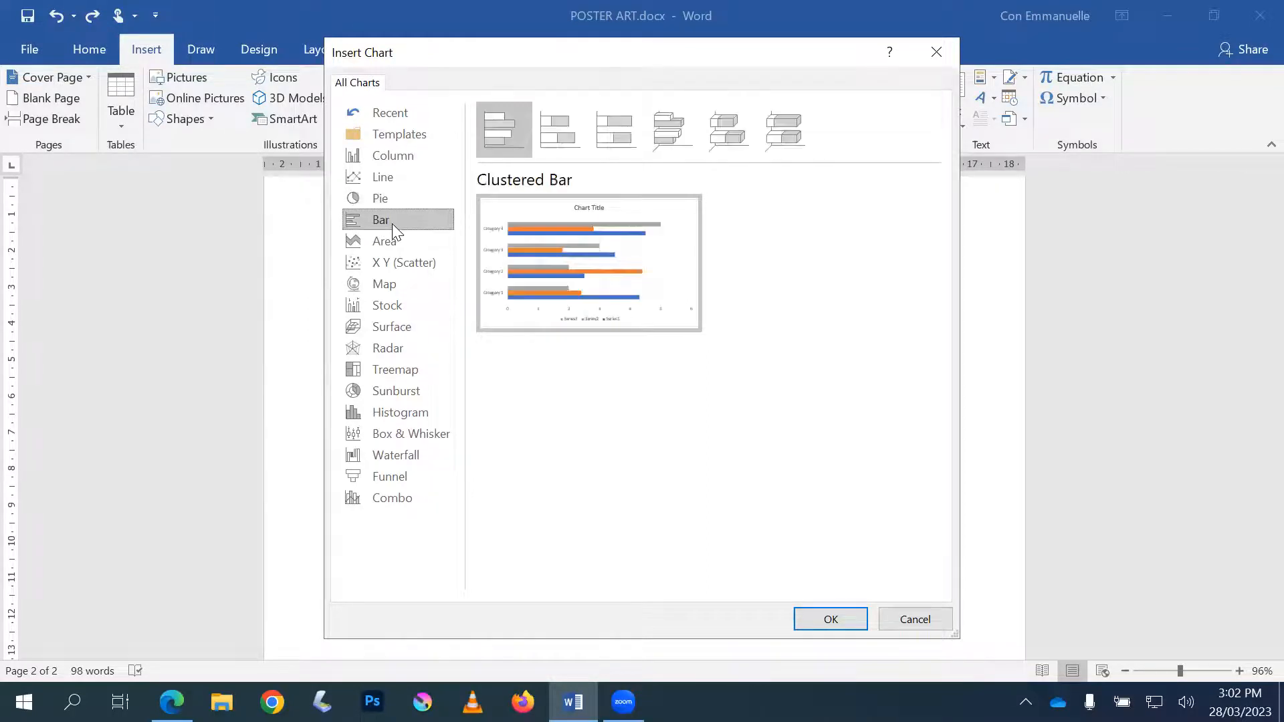
click(393, 160)
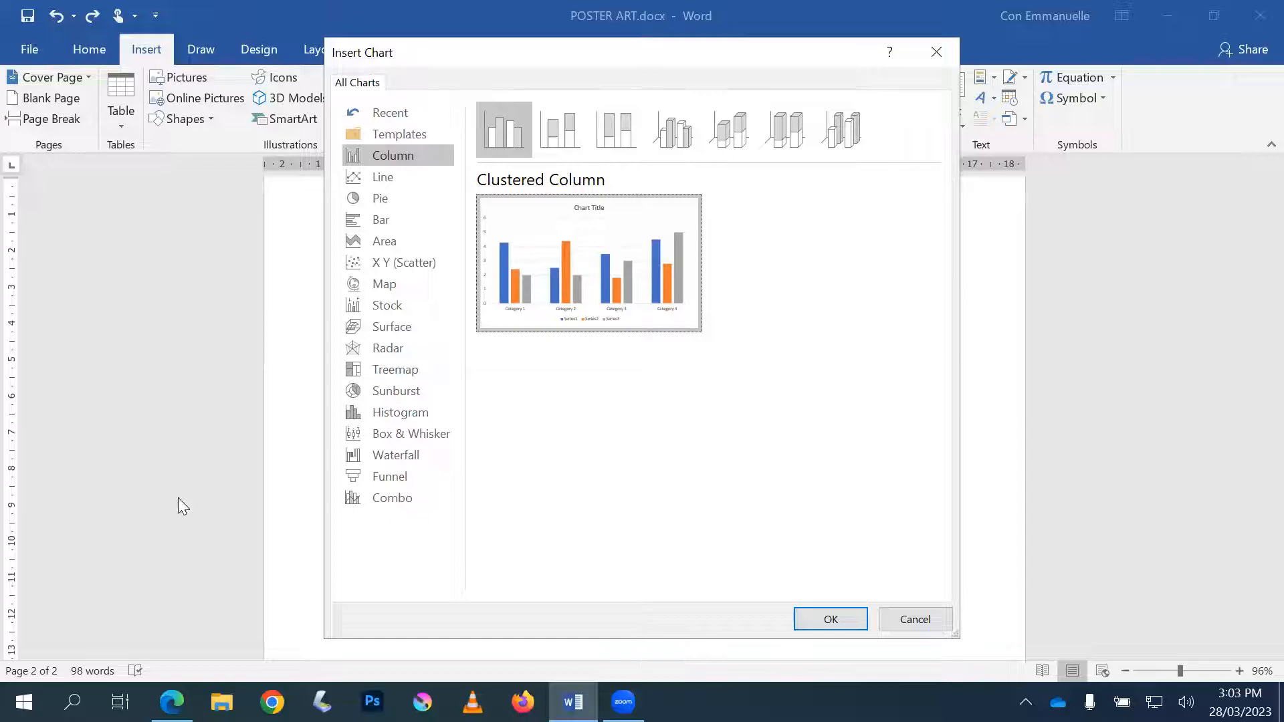
click(830, 619)
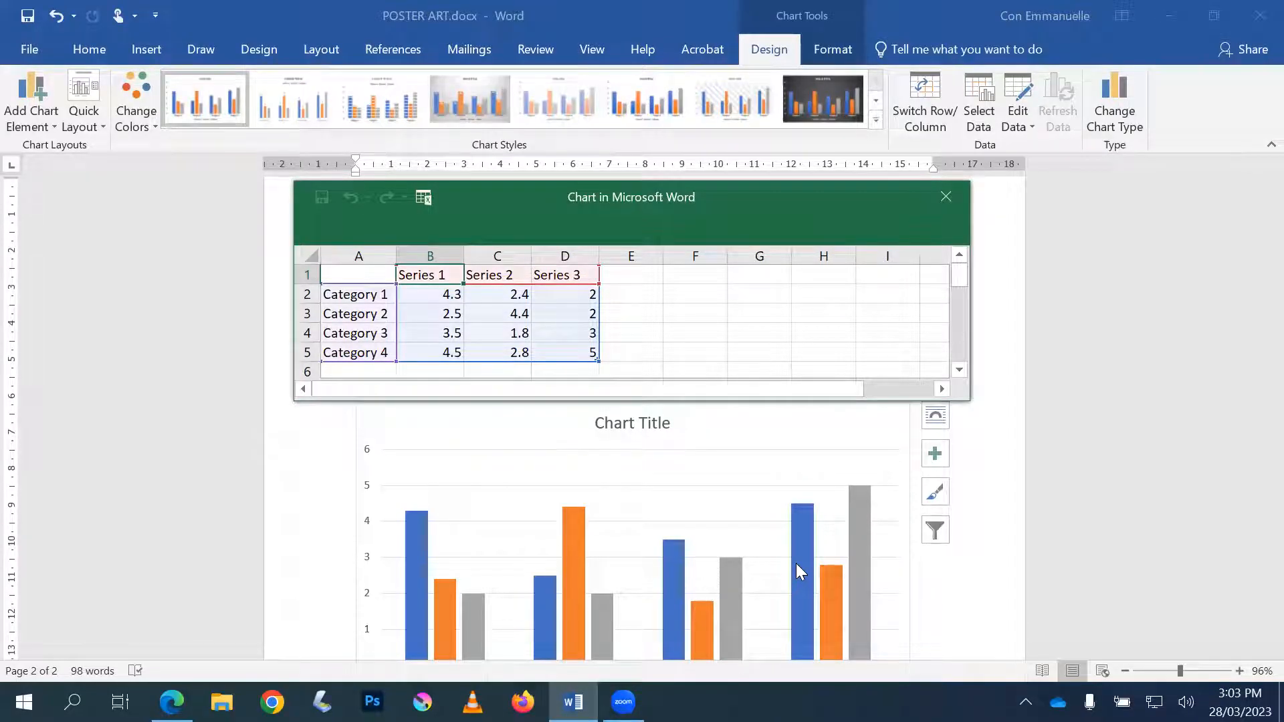
Step: Rename Category 1 in the chart's data sheet (cell A2) as Digital
click(625, 447)
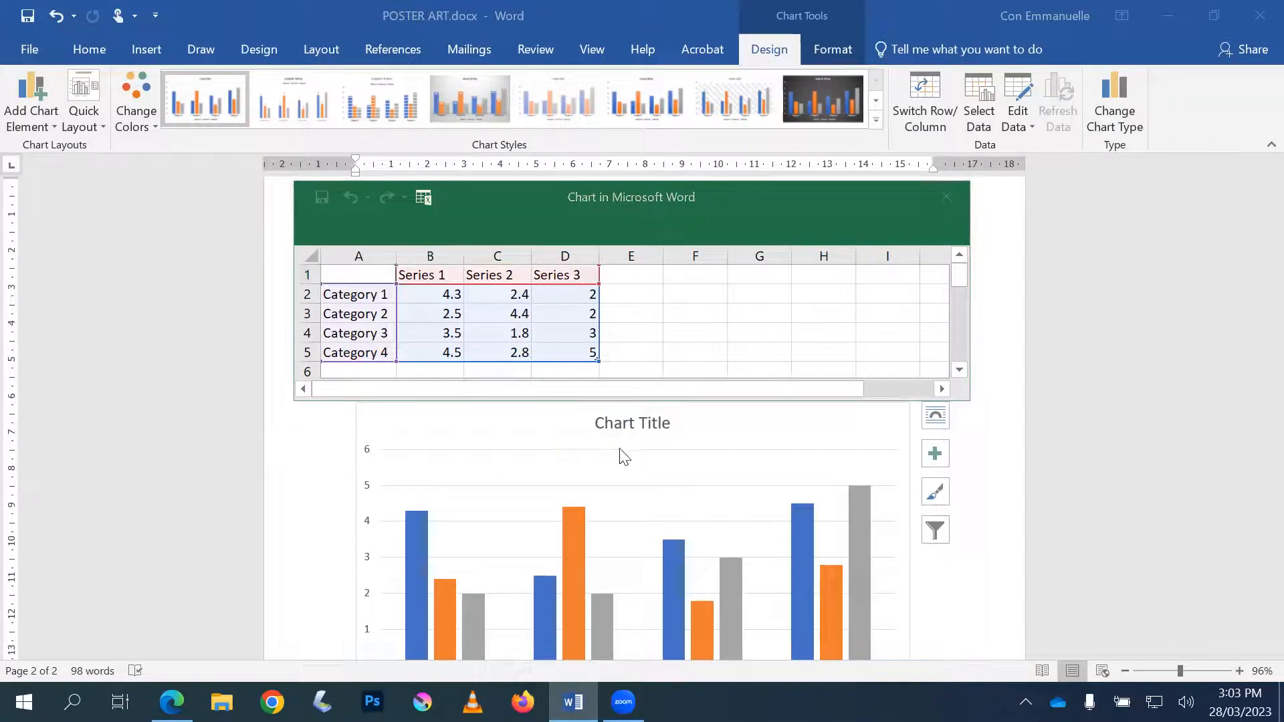
scroll(1062, 510, up, 2)
scroll(1062, 508, up, 1)
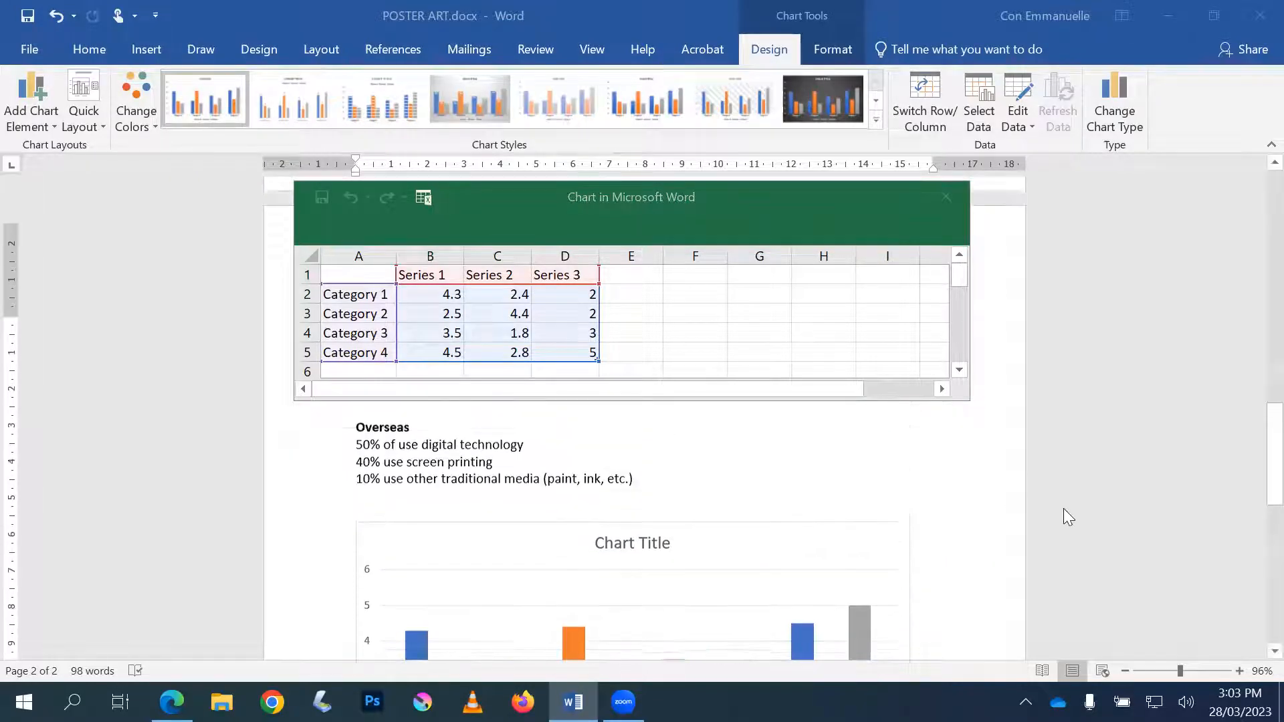
scroll(1063, 505, down, 5)
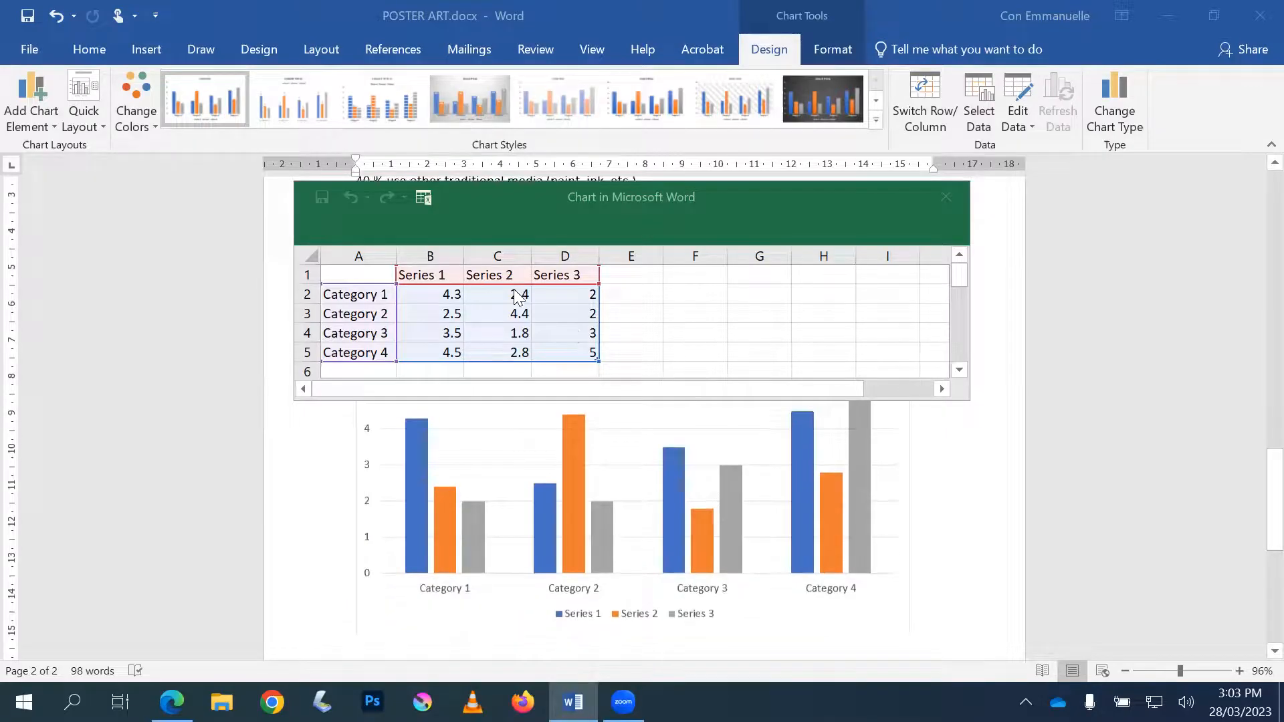
scroll(608, 448, up, 1)
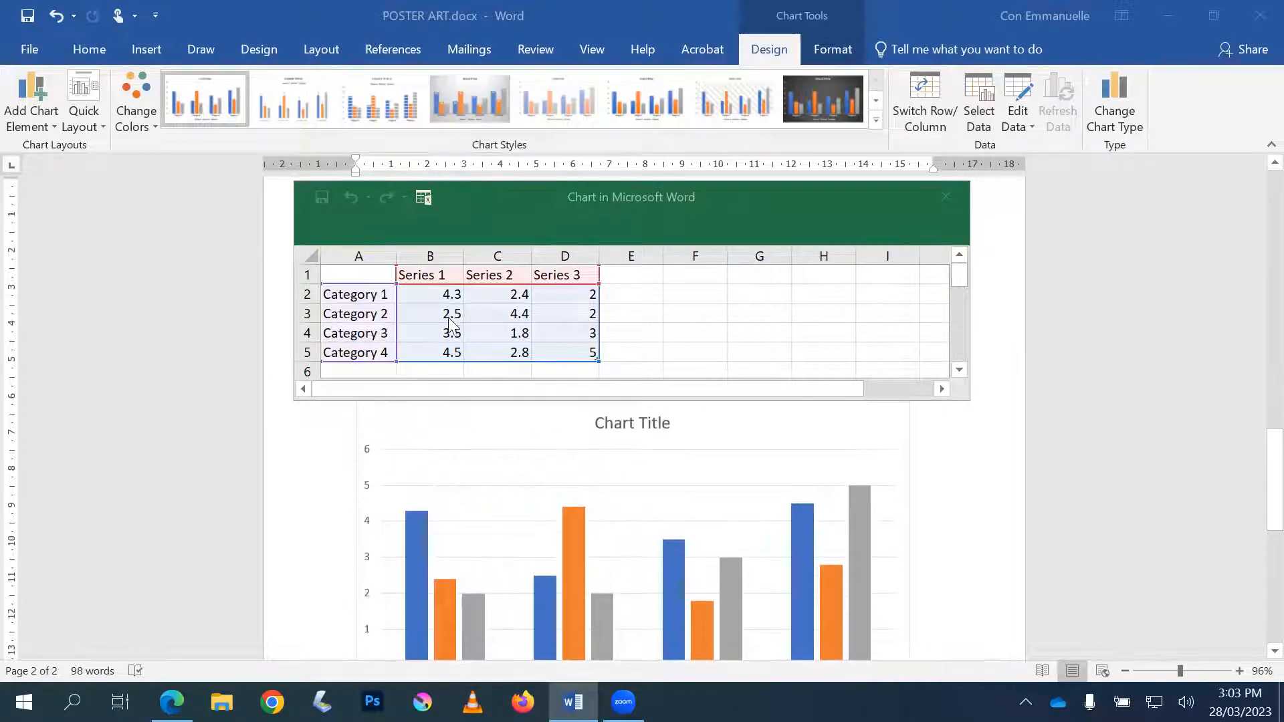
scroll(1072, 438, up, 4)
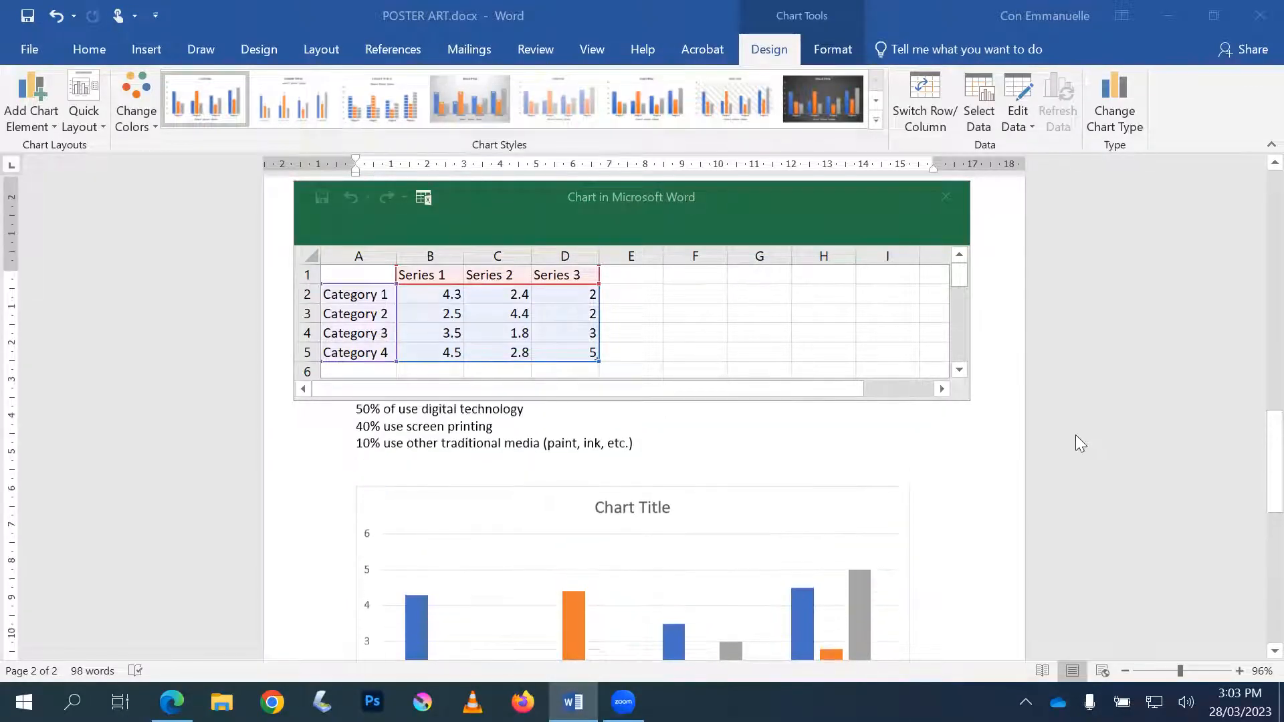
scroll(1072, 433, up, 1)
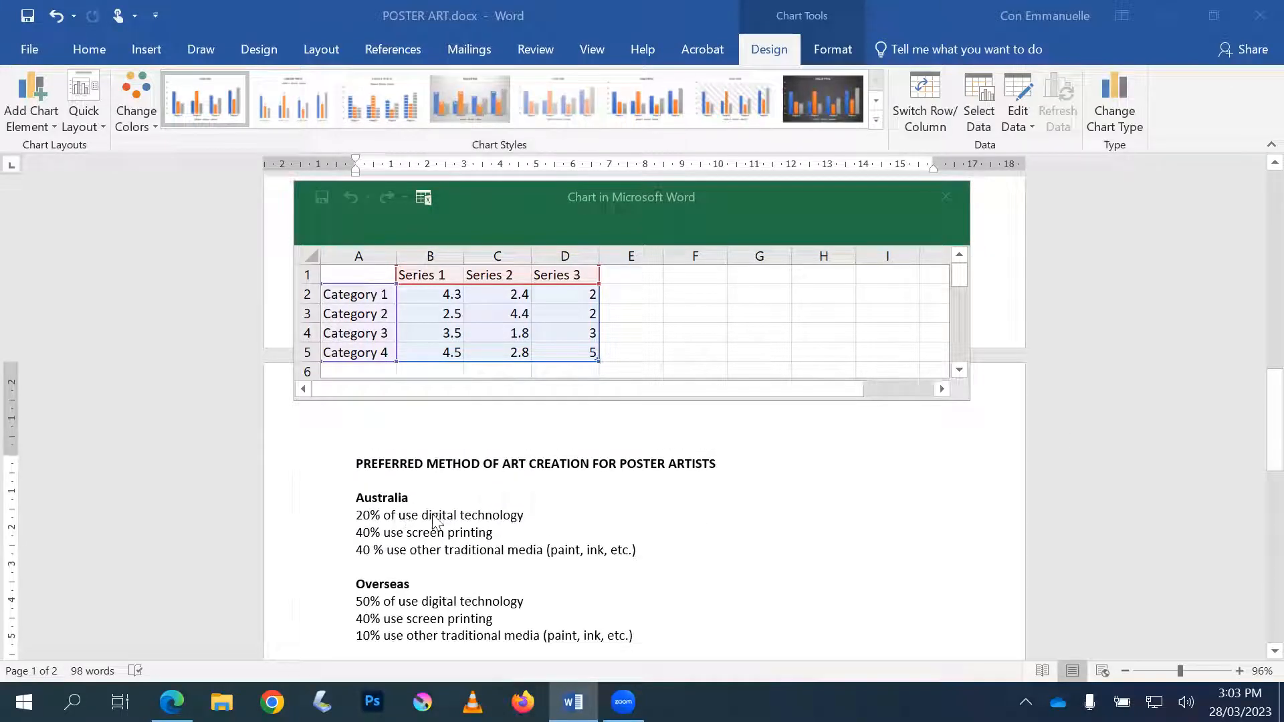
click(376, 295)
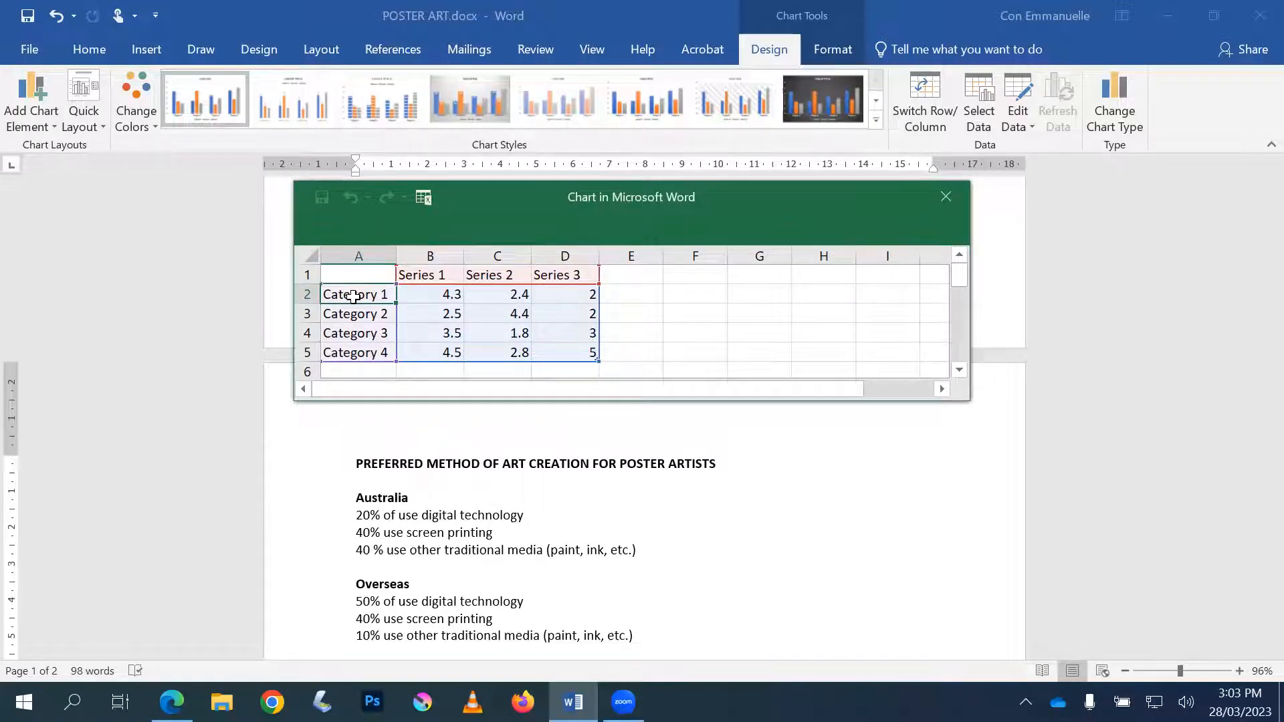
double_click(383, 294)
drag(361, 294, 313, 290)
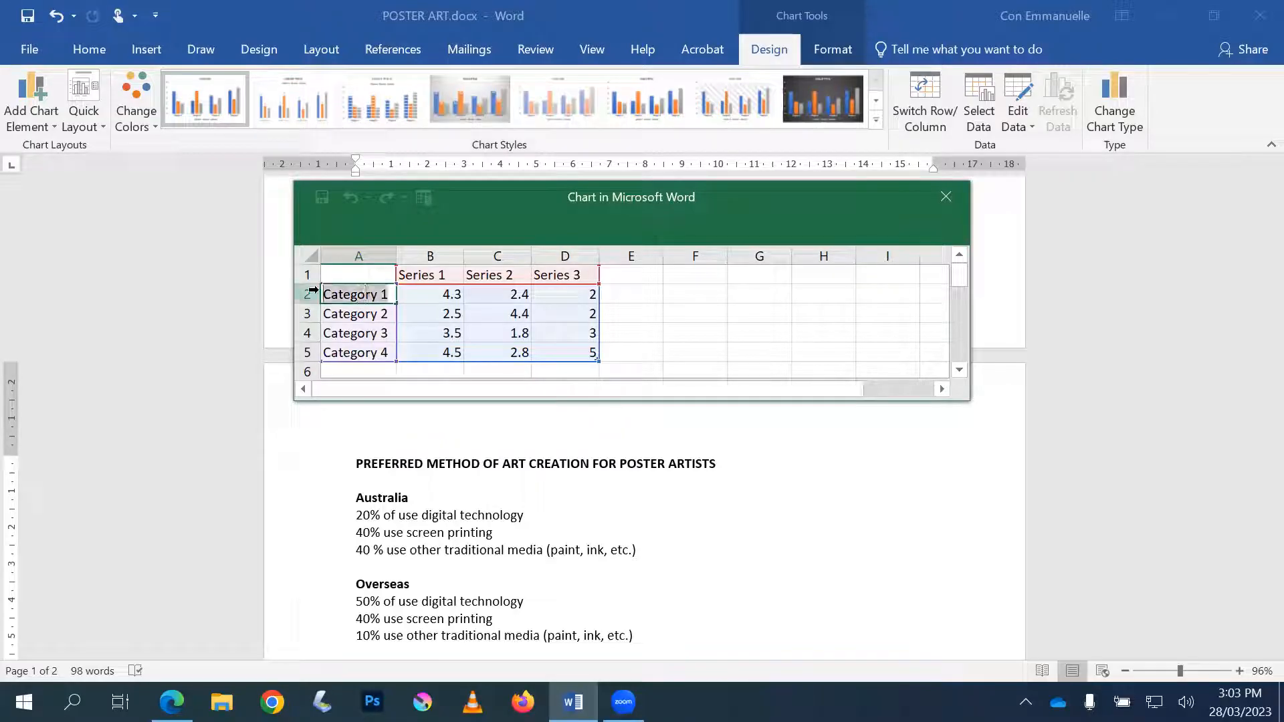
text(Digital)
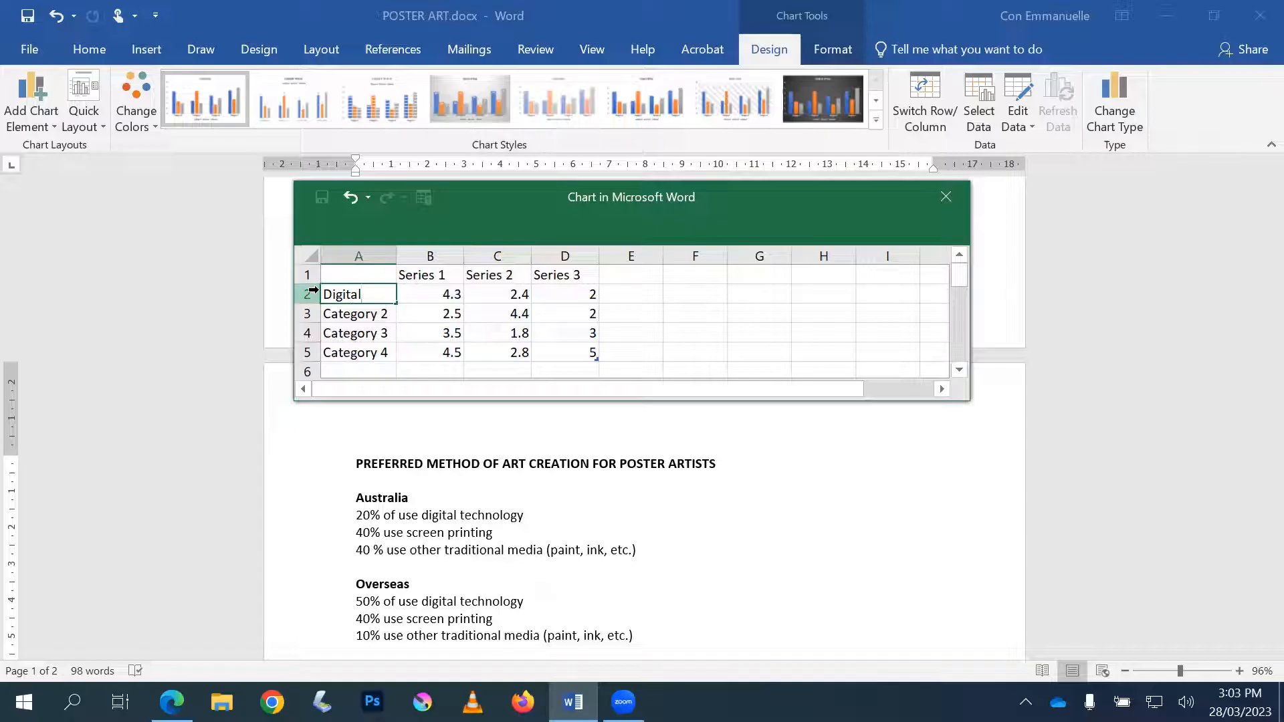
text( Tachno)
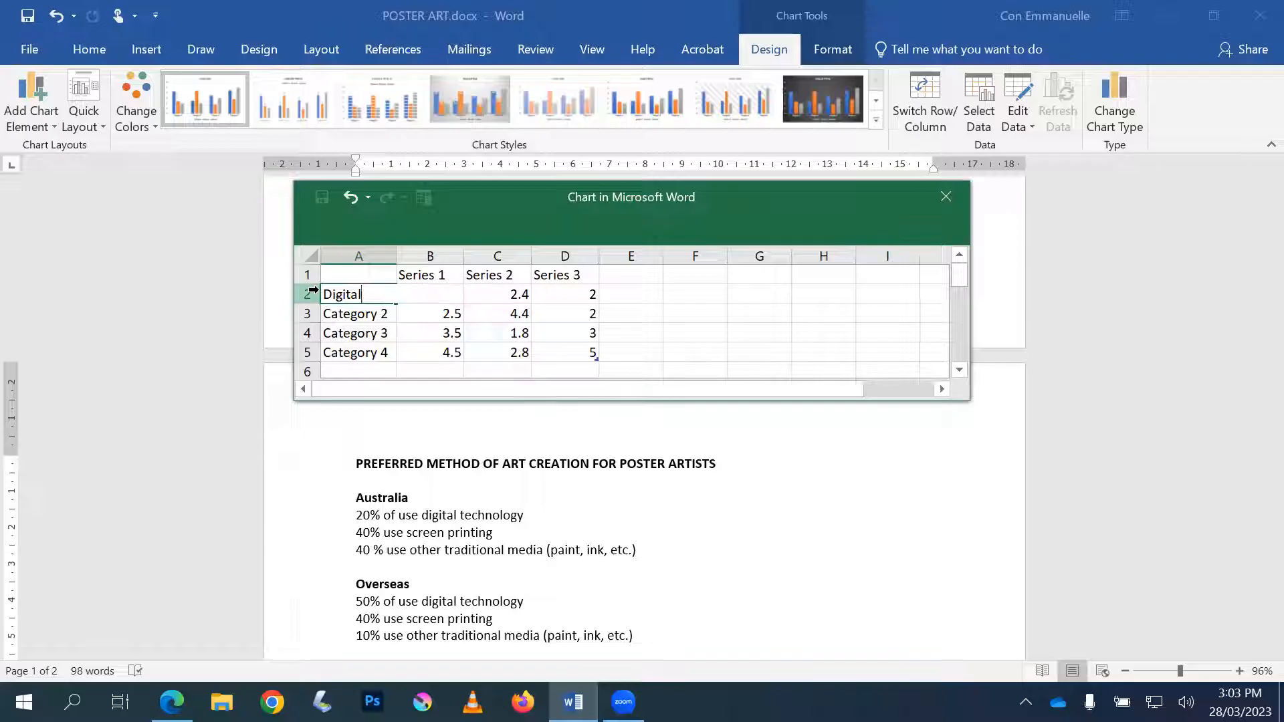
Step: Rename the Series 1 heading in the chart's data sheet (cell B1) as Australia
click(441, 275)
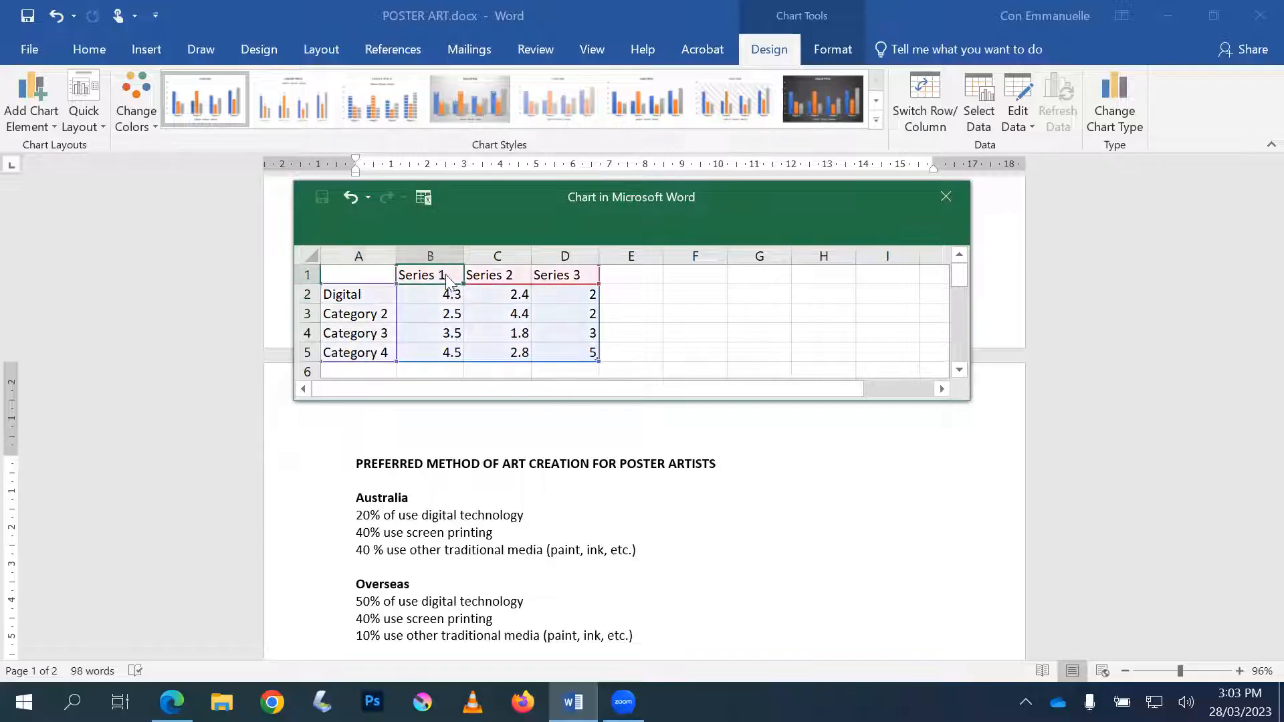
double_click(448, 276)
drag(448, 276, 400, 274)
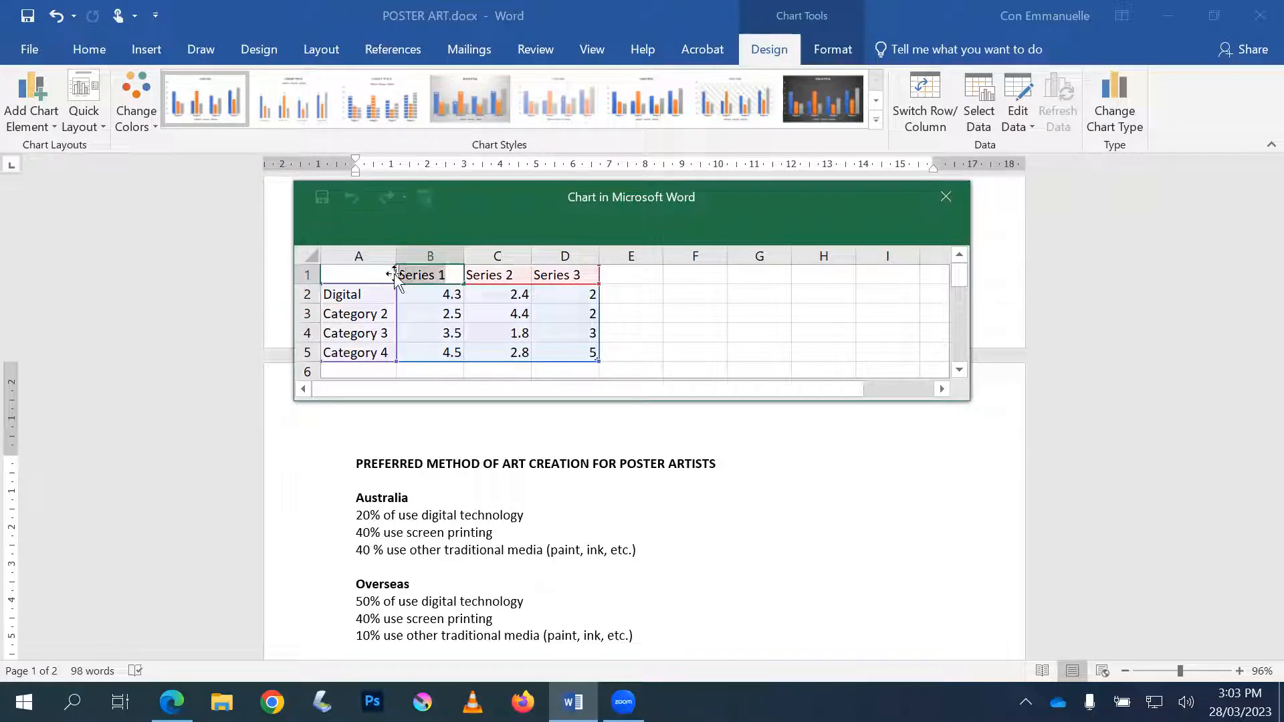
text(Australia)
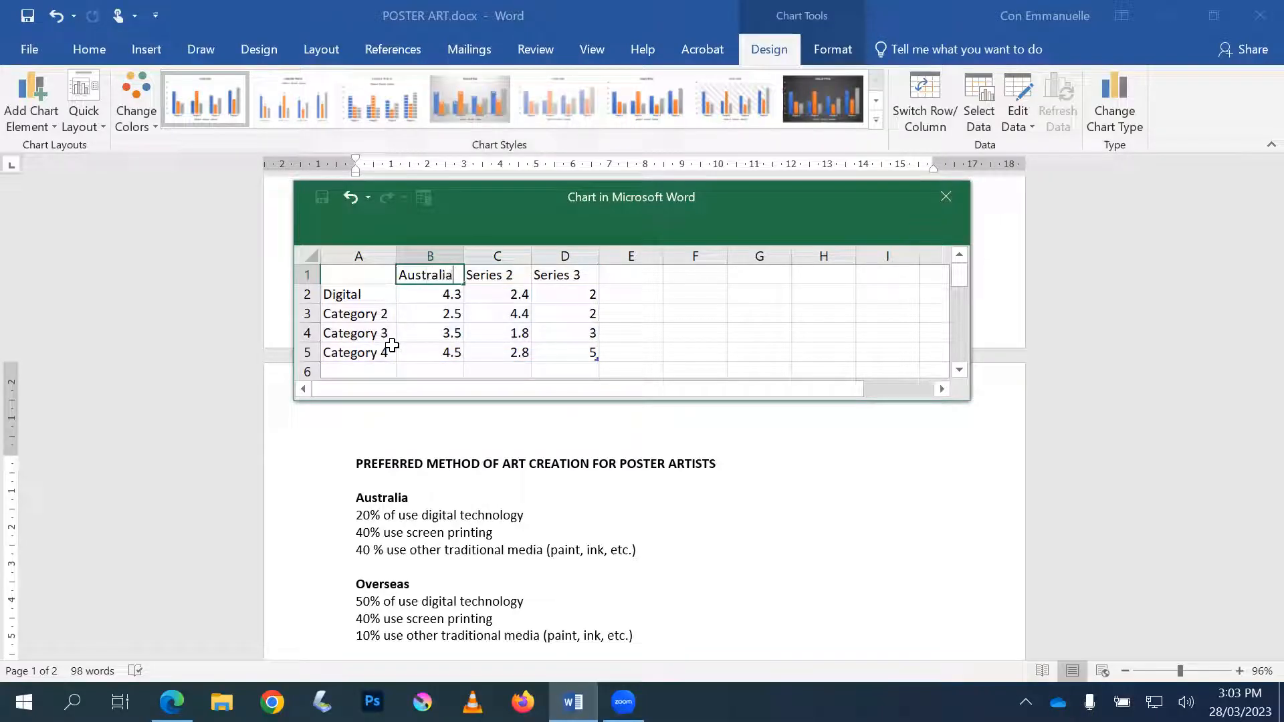
Step: Rename the Series 2 heading in the chart's data sheet (cell C1) as Overseas
double_click(499, 277)
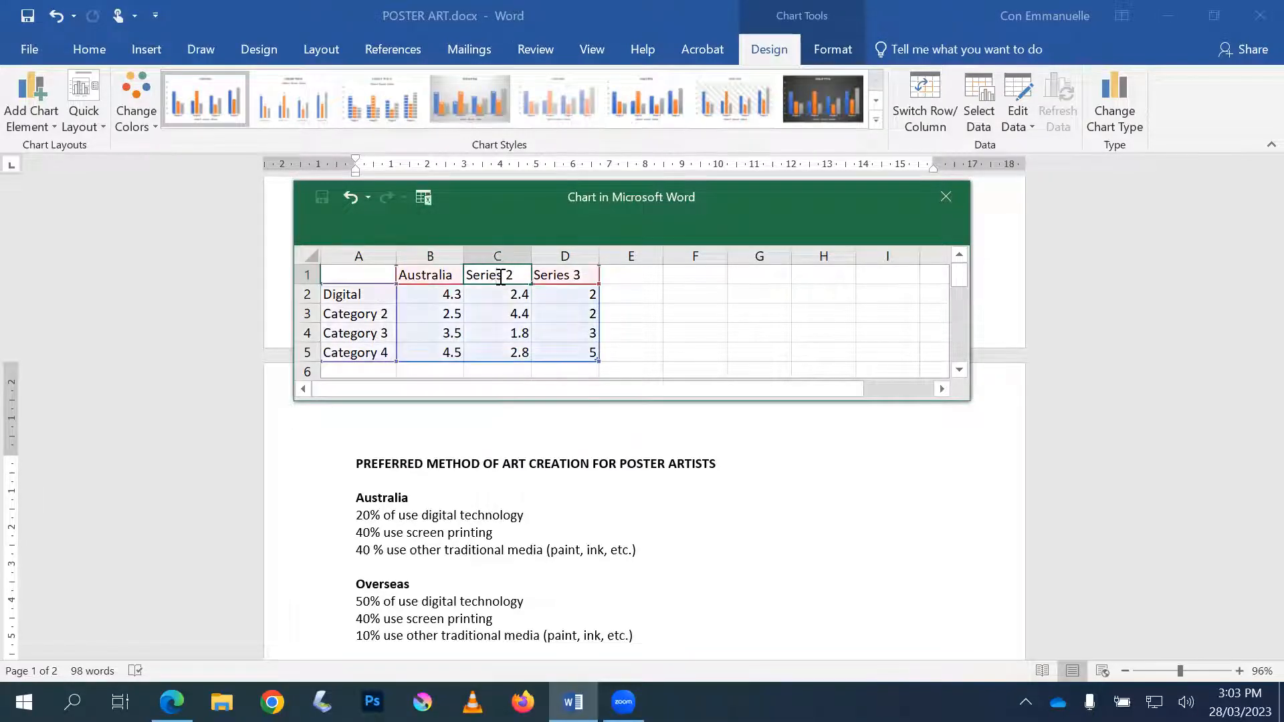
drag(515, 275, 466, 275)
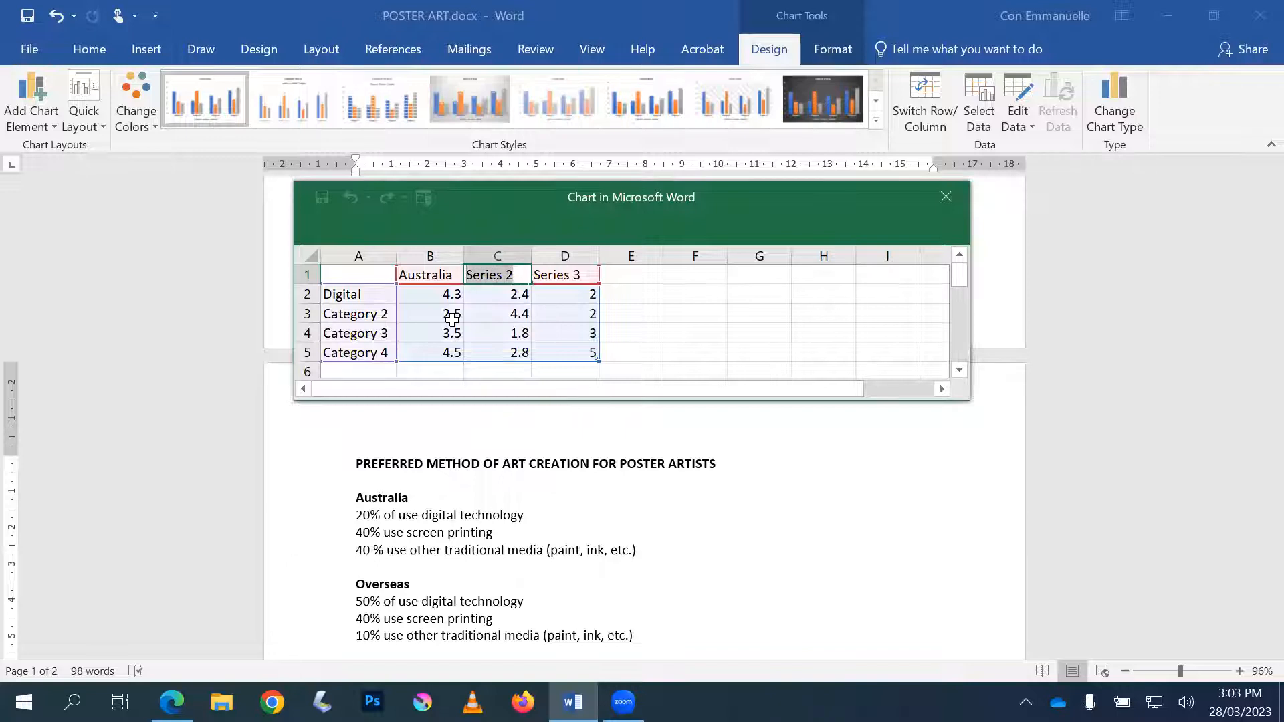
text(Oversea)
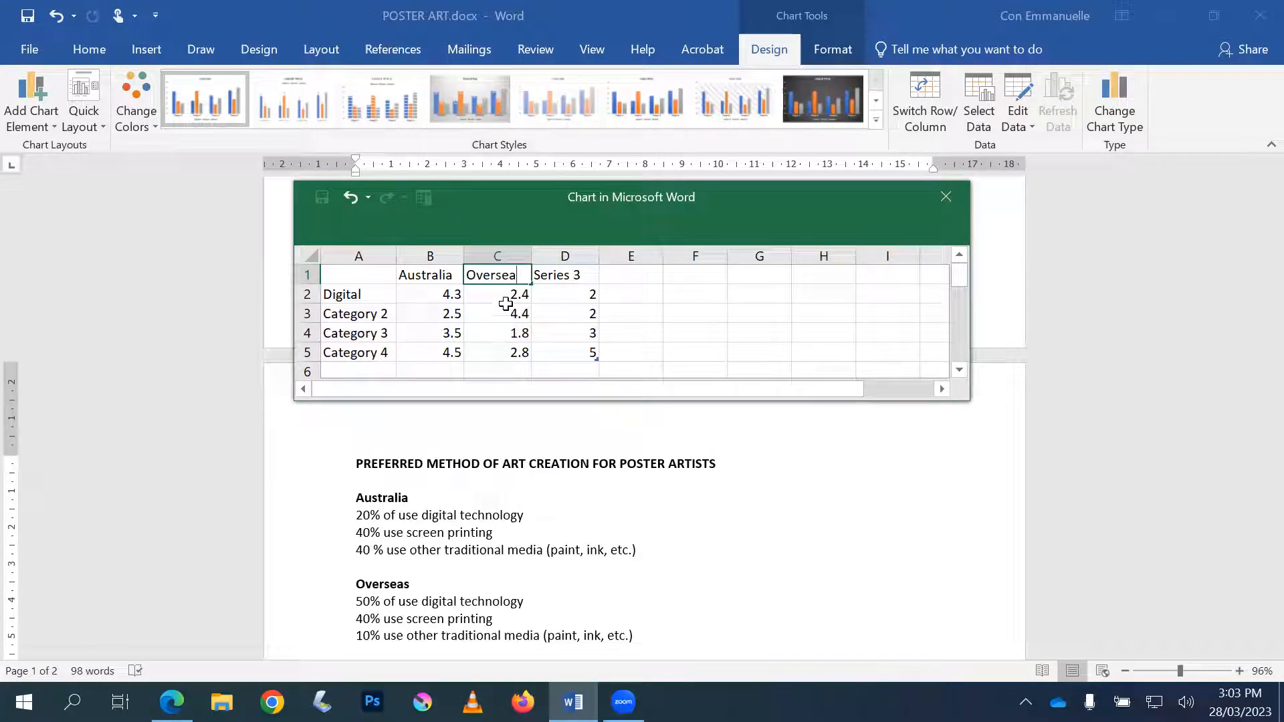
click(556, 274)
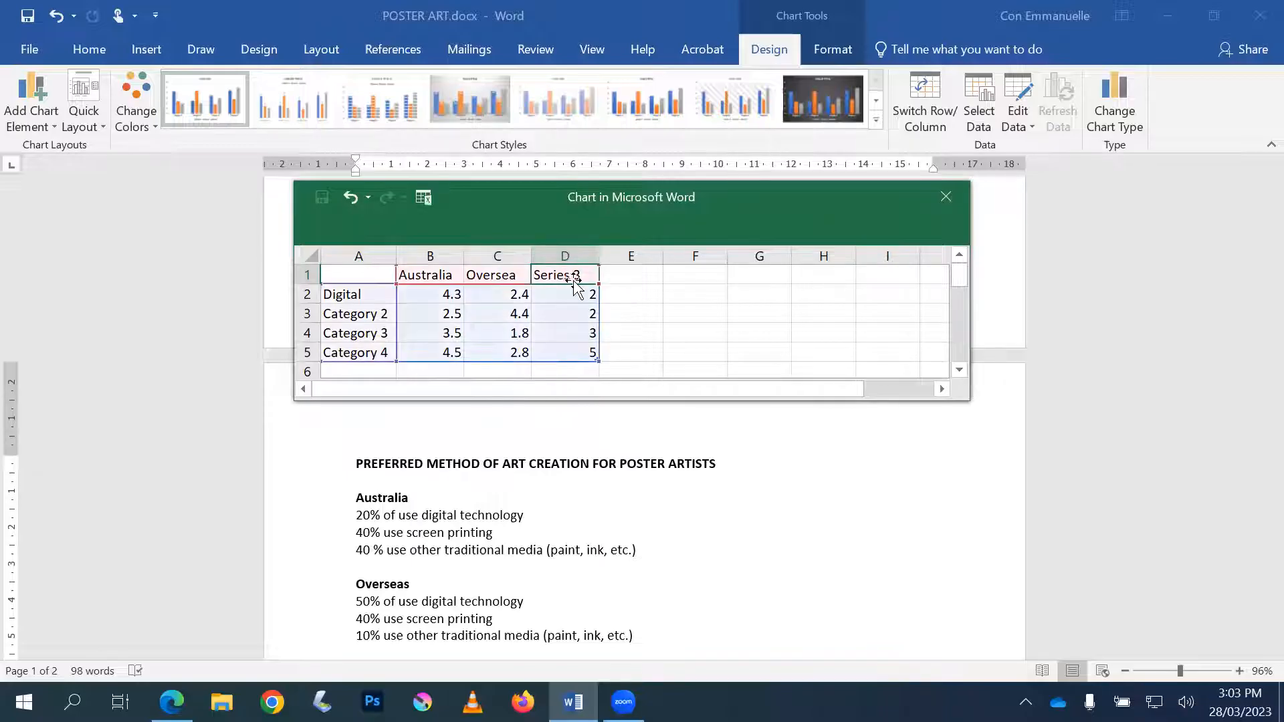
click(523, 276)
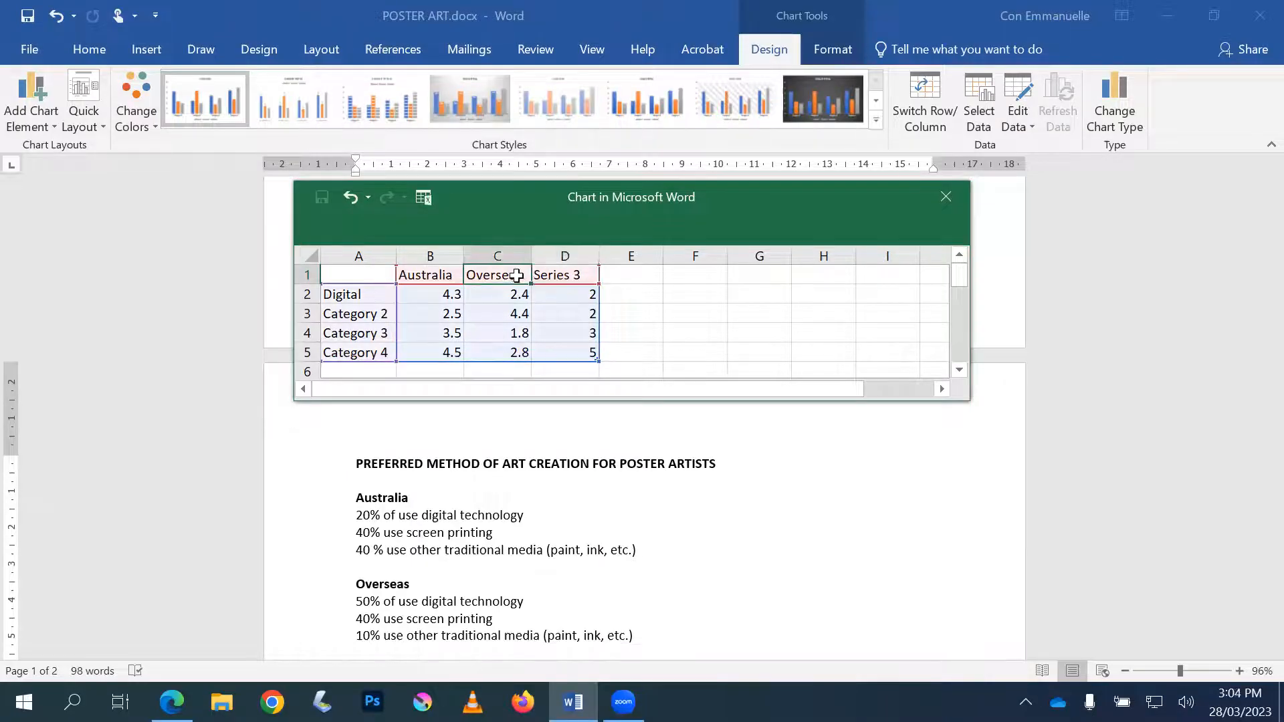
double_click(516, 276)
text(s)
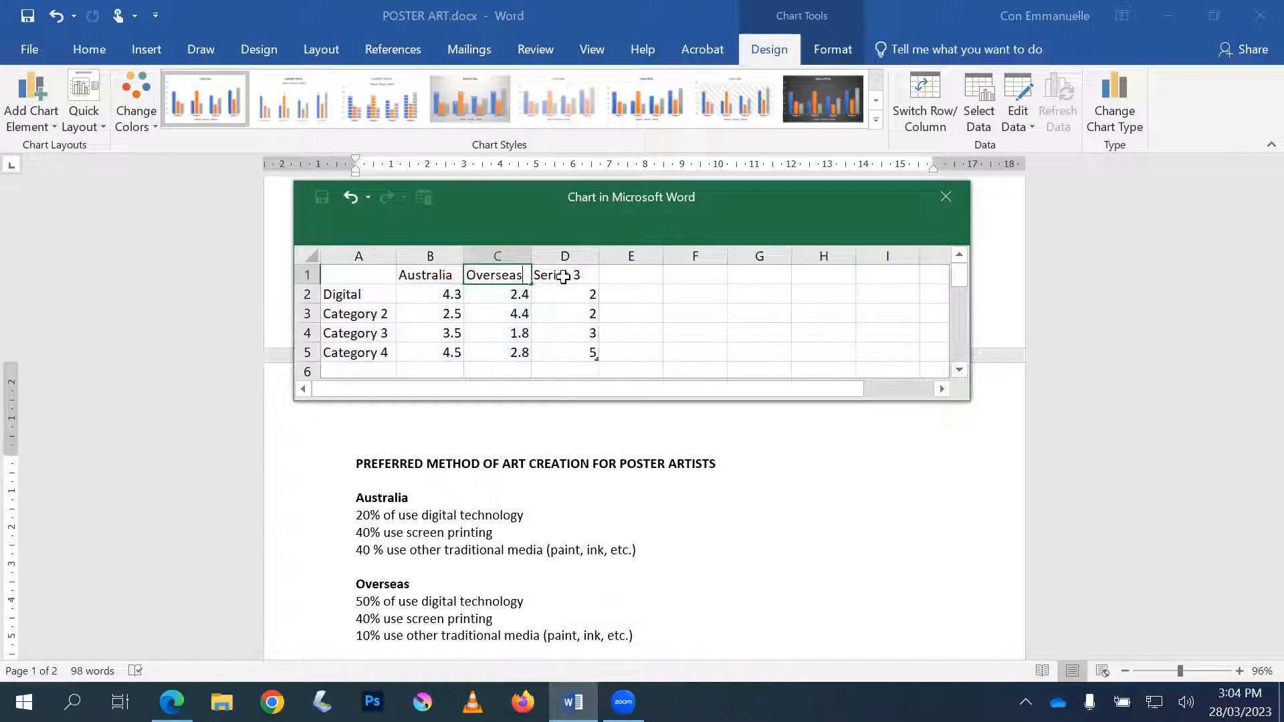
Step: Delete the Series 3 column (column D) from the chart's data sheet
click(558, 274)
click(574, 261)
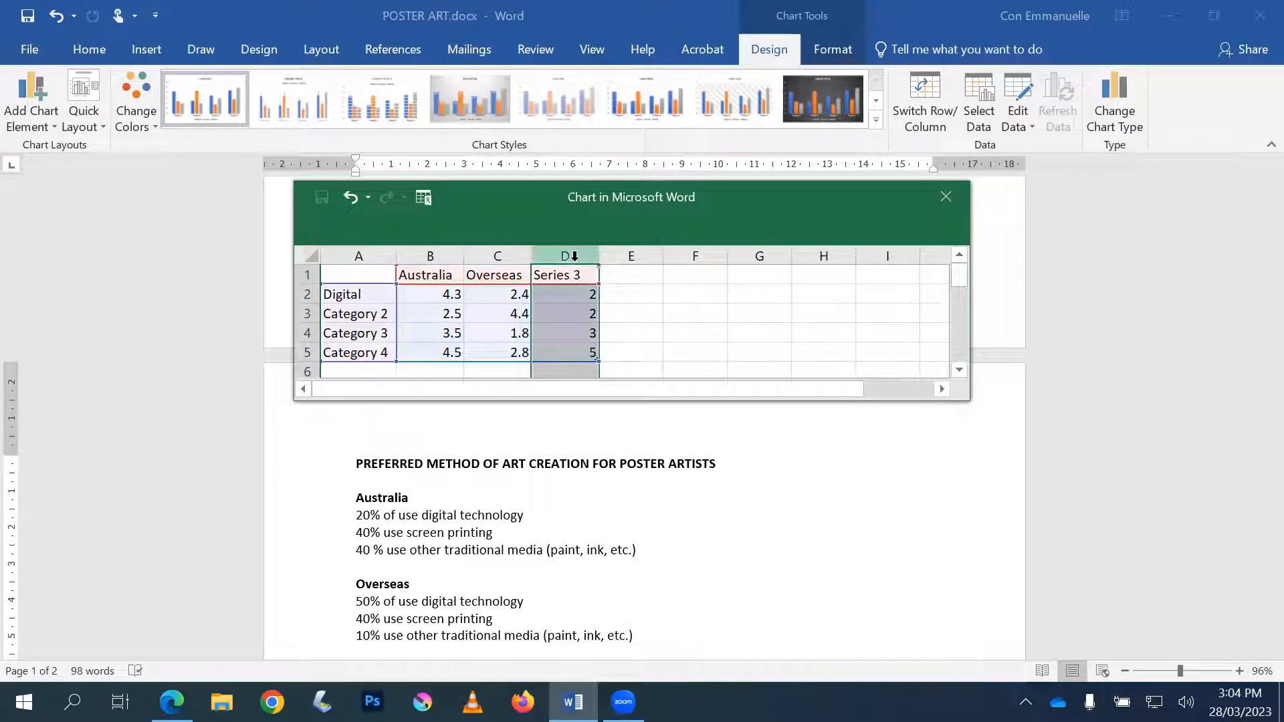
key(Delete)
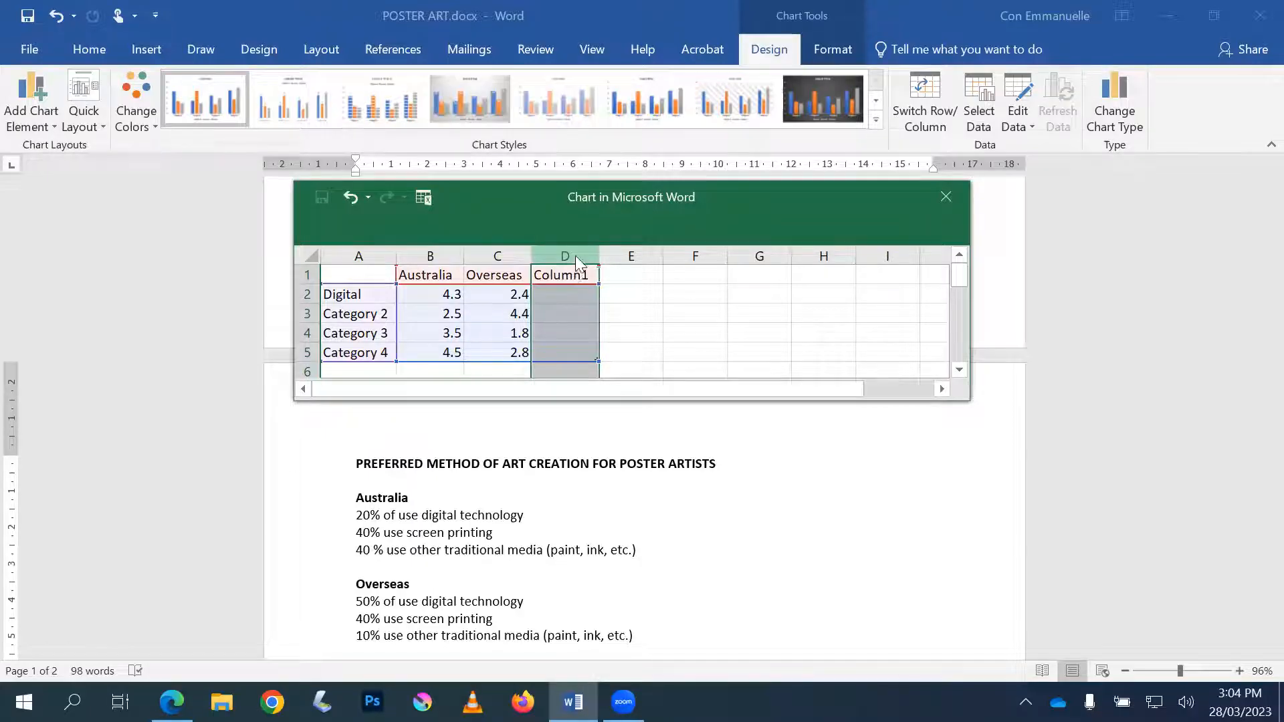
right_click(576, 259)
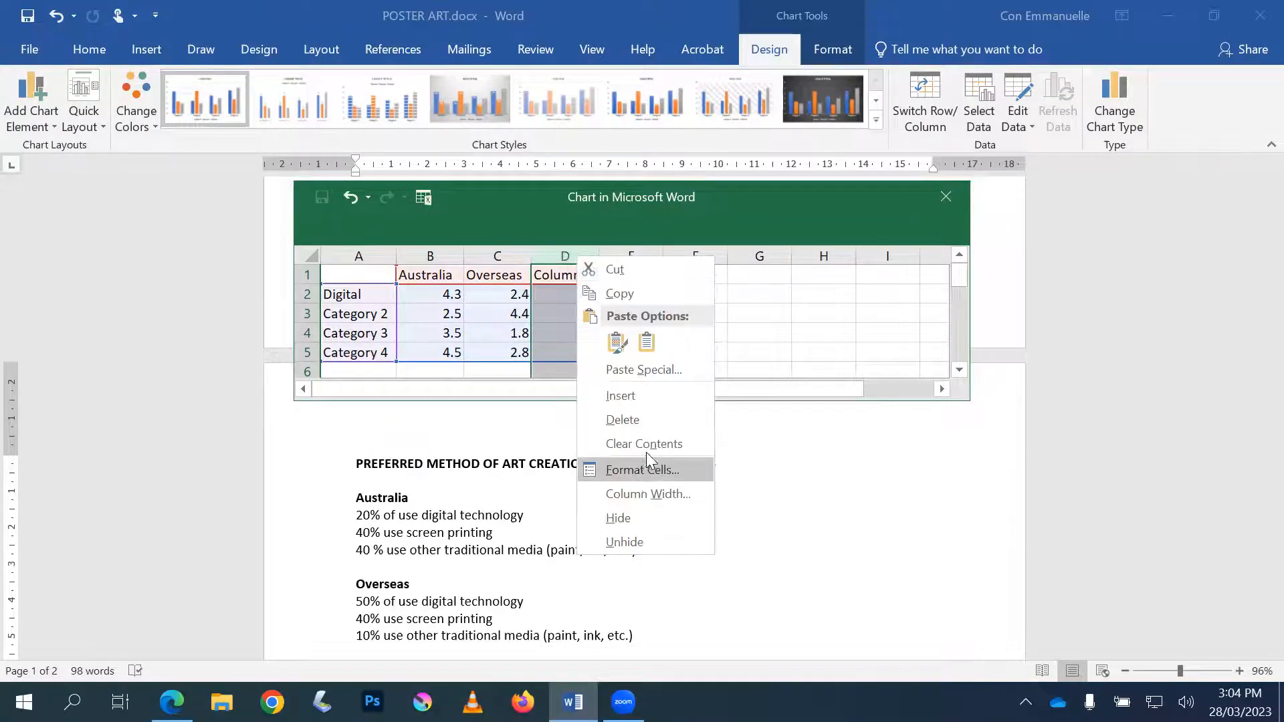
click(648, 421)
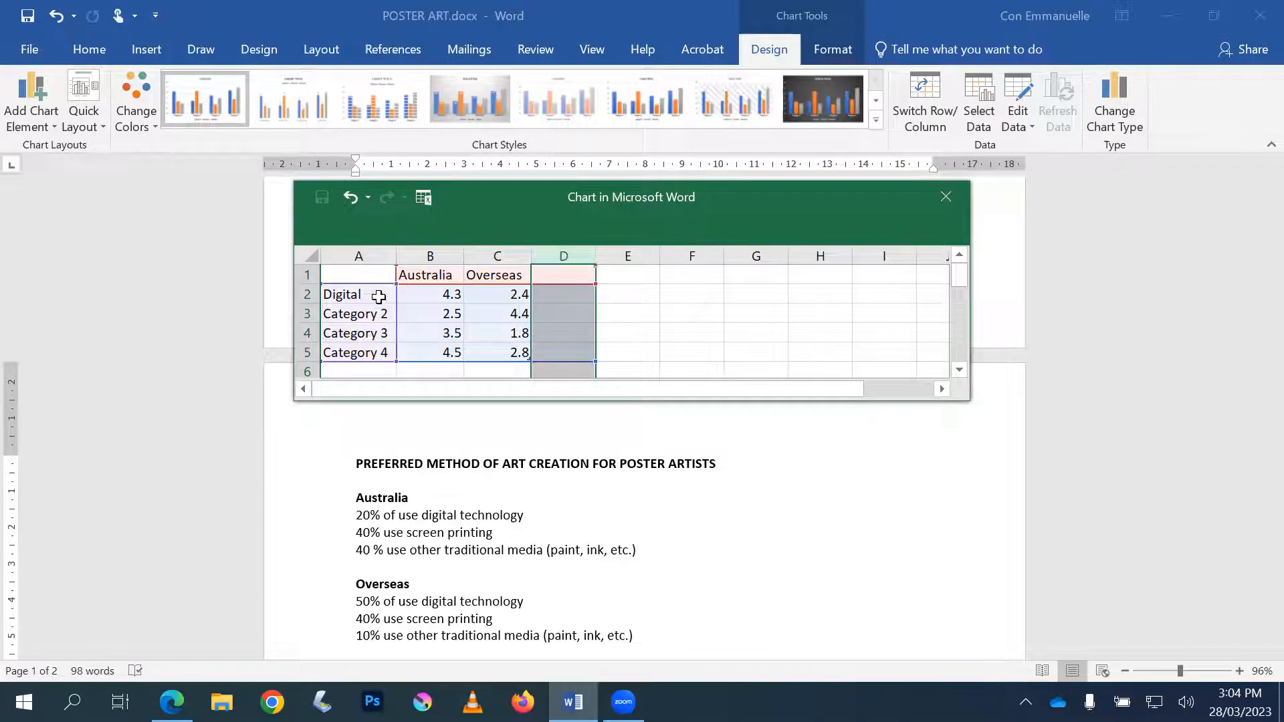
Step: Rename Category 2 in the chart's data sheet (cell A3) as Screen printing
click(381, 319)
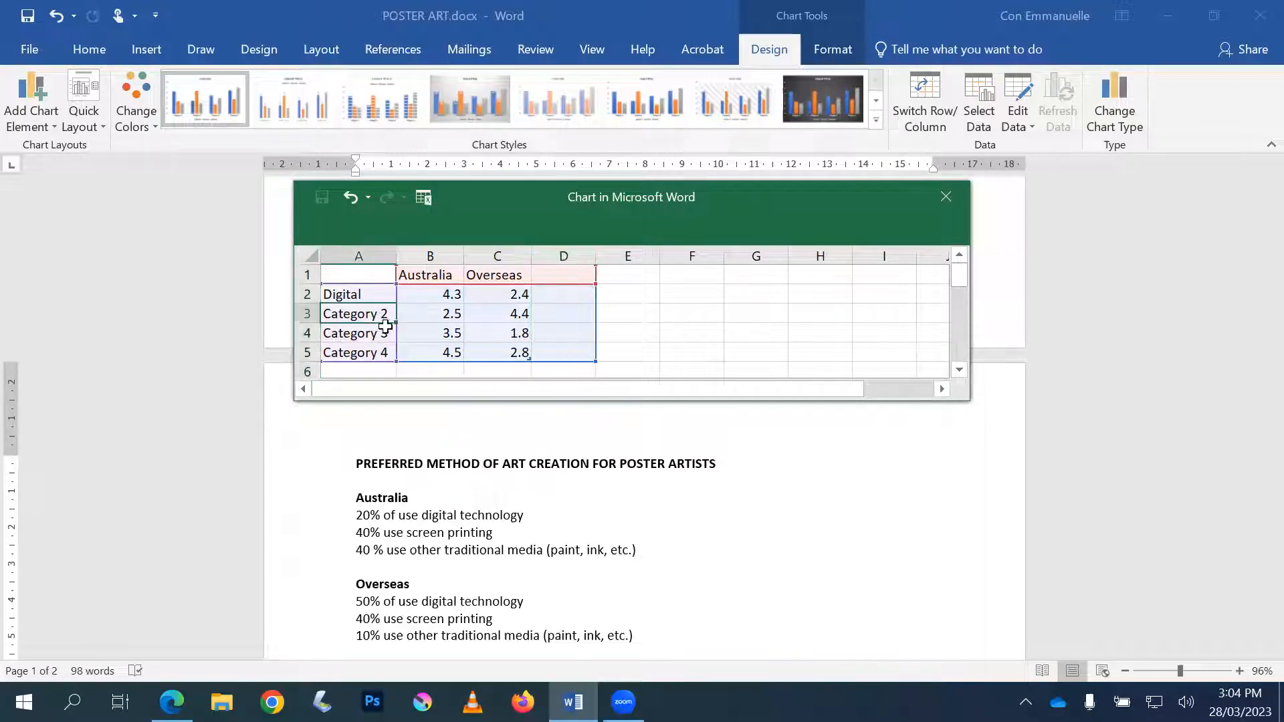
double_click(351, 318)
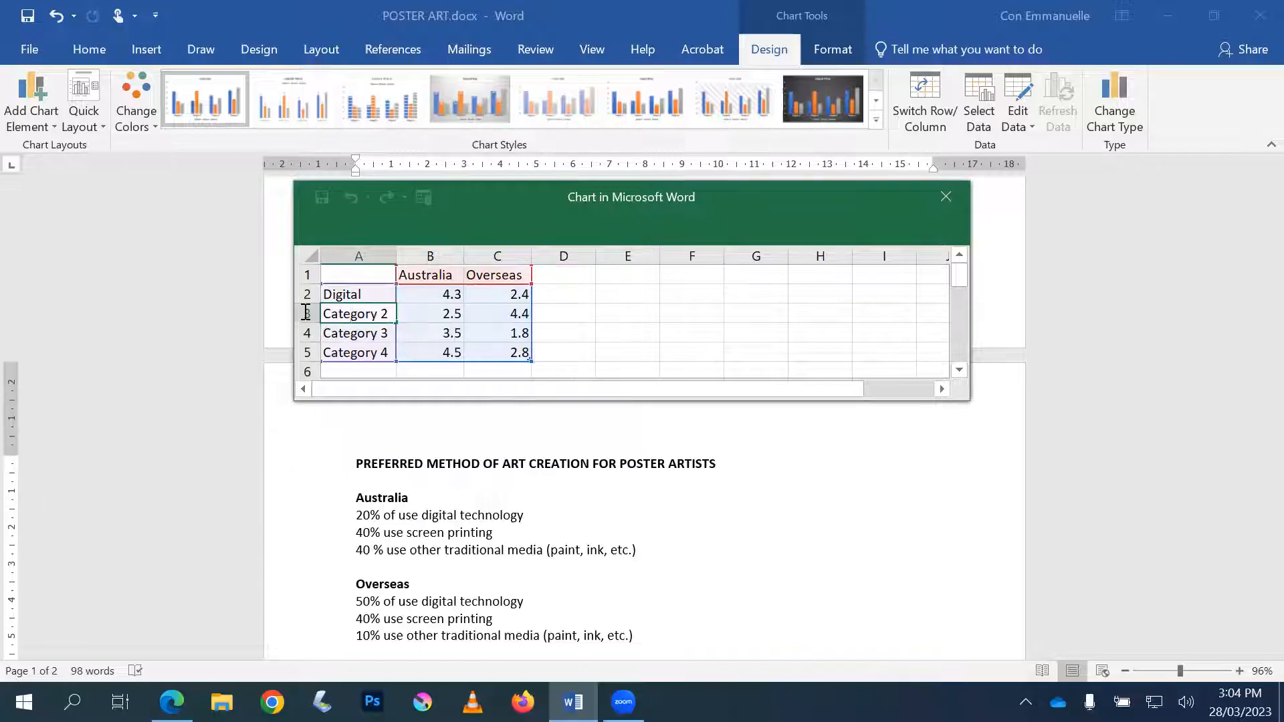
drag(305, 313, 430, 329)
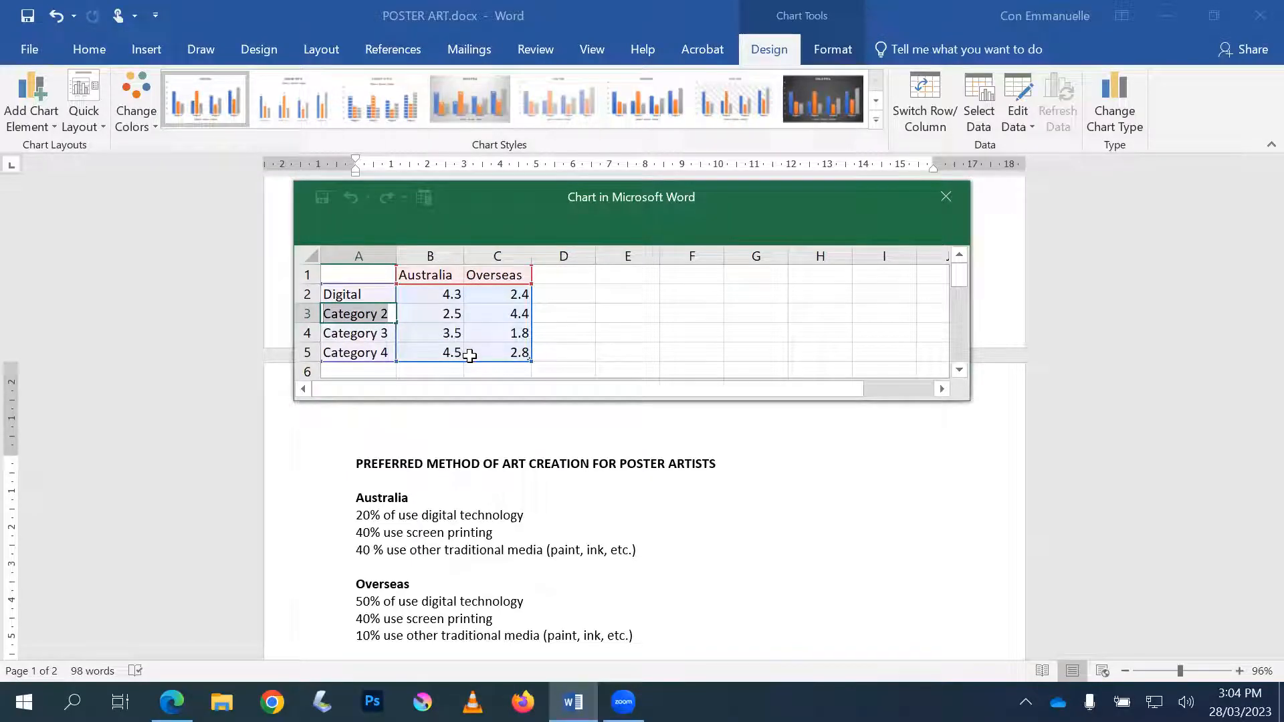
text(Screen printing)
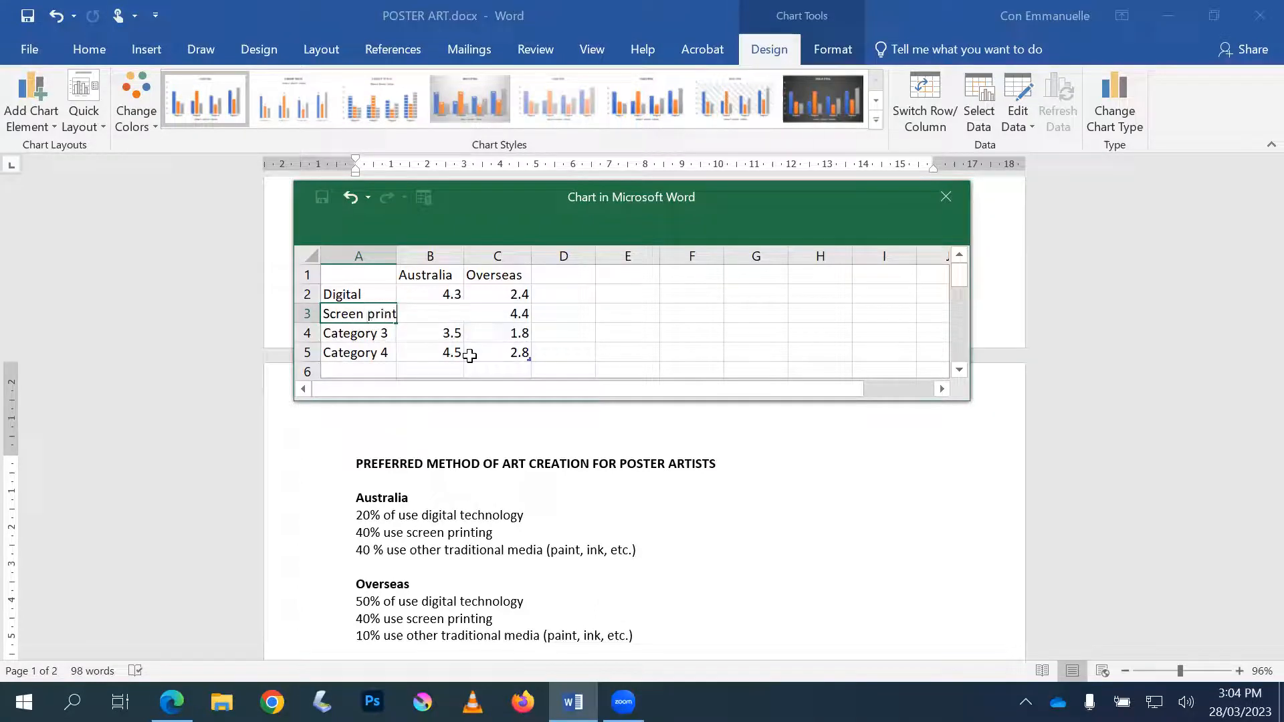
Step: Rename Category 3 in the chart's data sheet (cell A4) as Other
click(370, 334)
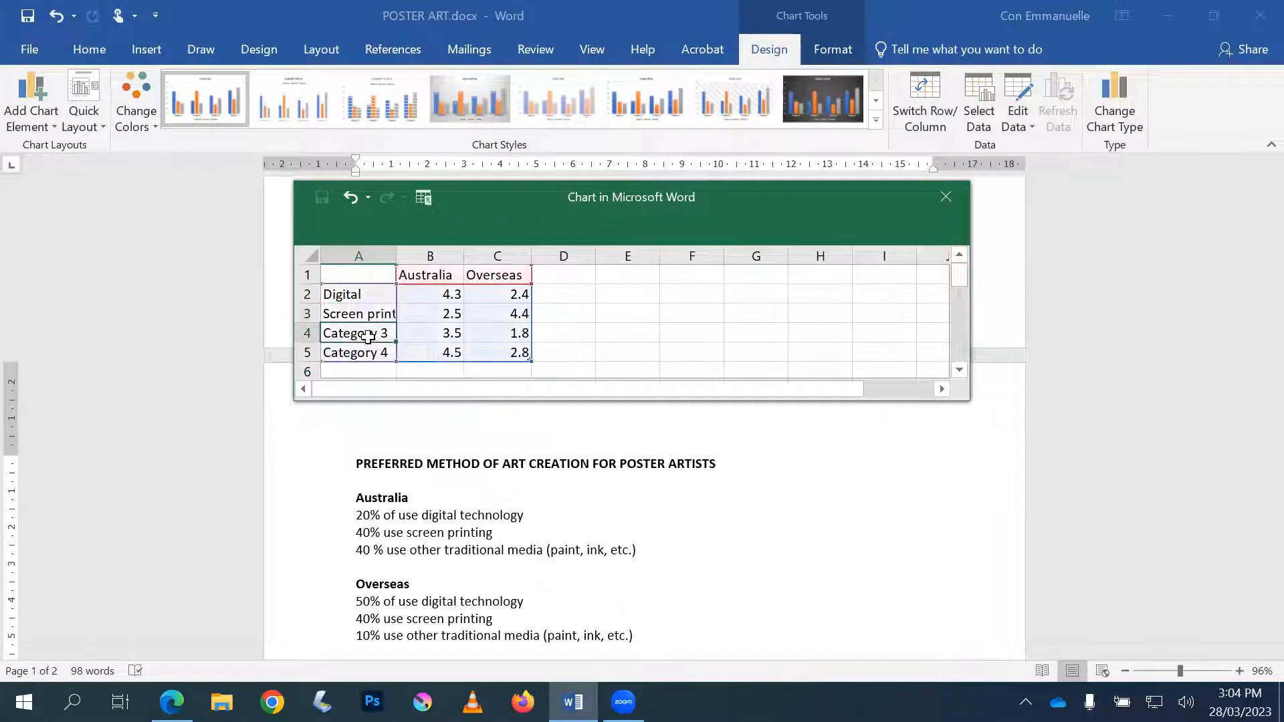
double_click(388, 333)
drag(387, 333, 327, 332)
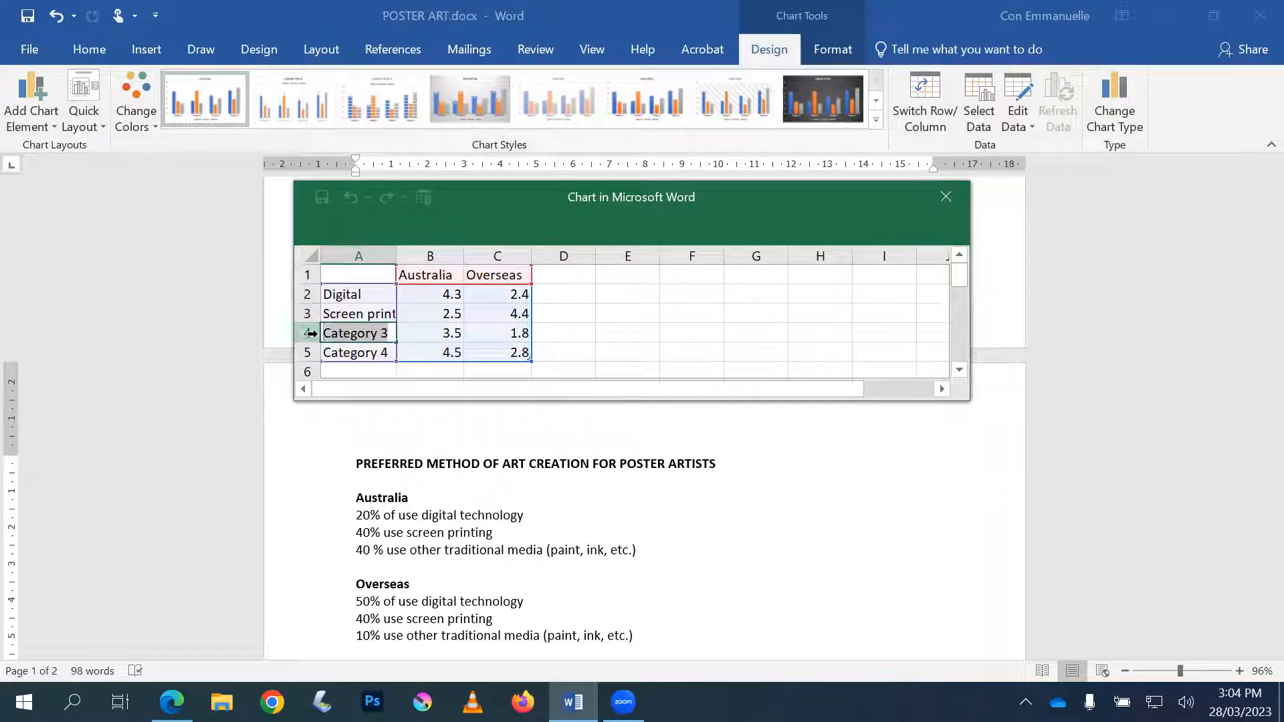
text(Other)
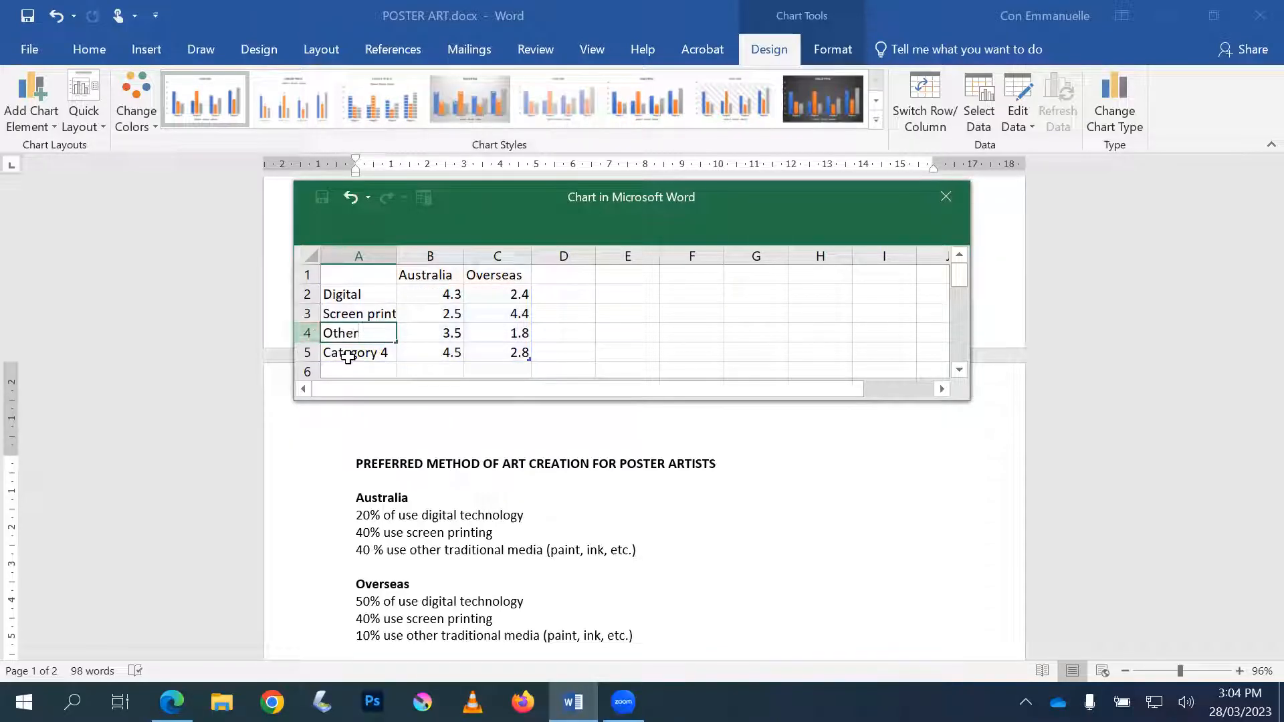
Step: Delete the Category 4 row (row 5) from the chart's data sheet
click(346, 356)
click(307, 353)
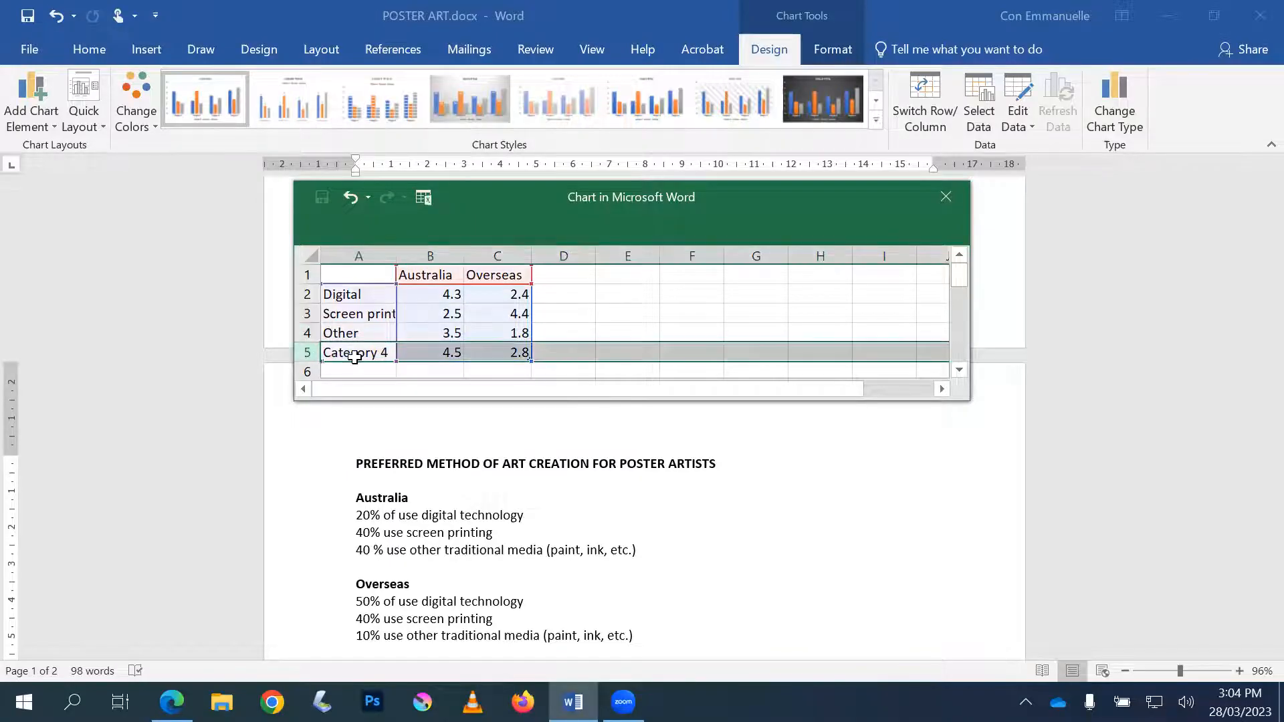
right_click(411, 351)
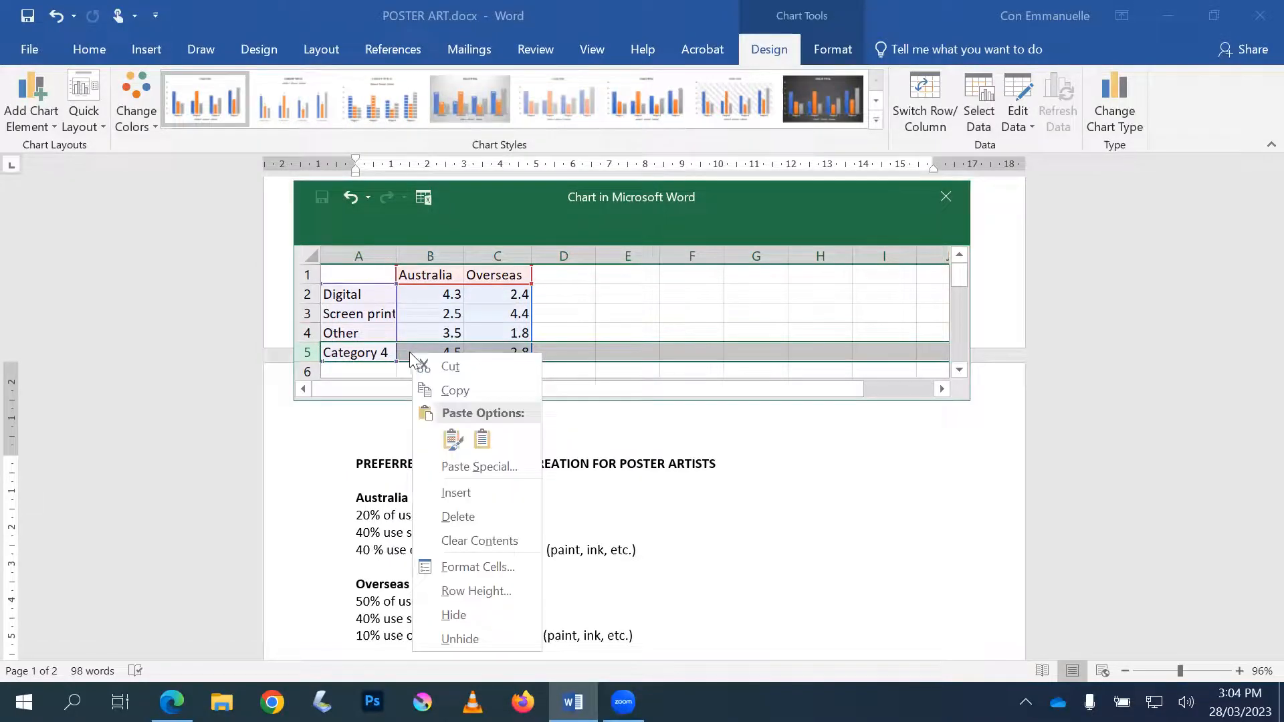
click(471, 512)
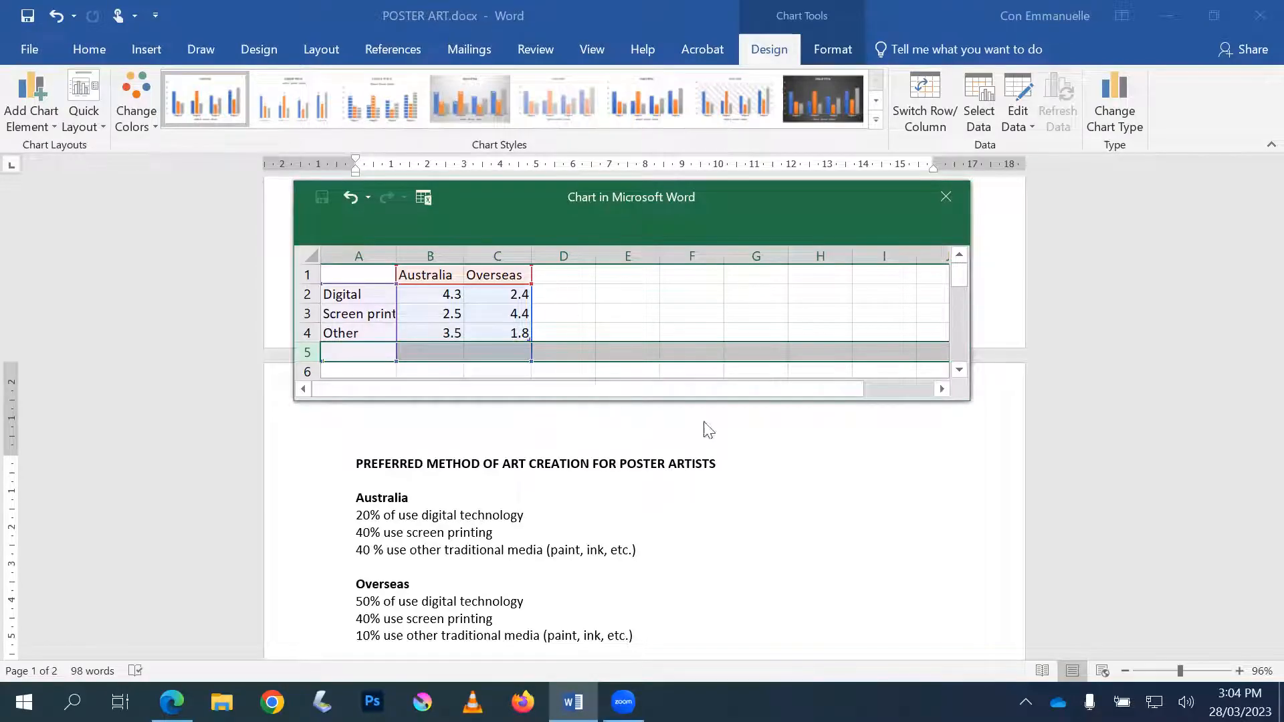
Step: Check the chart below the data sheet, close the data sheet and return to the document
scroll(683, 473, down, 6)
scroll(683, 473, down, 3)
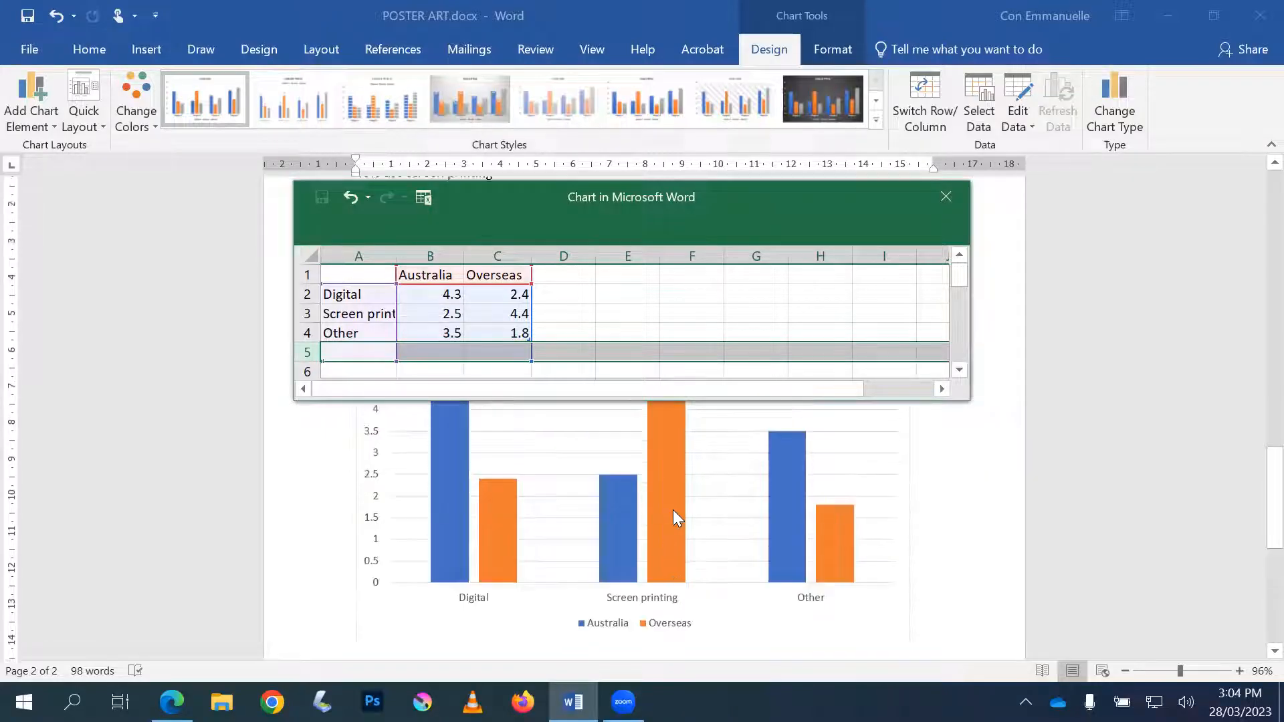
scroll(673, 512, up, 3)
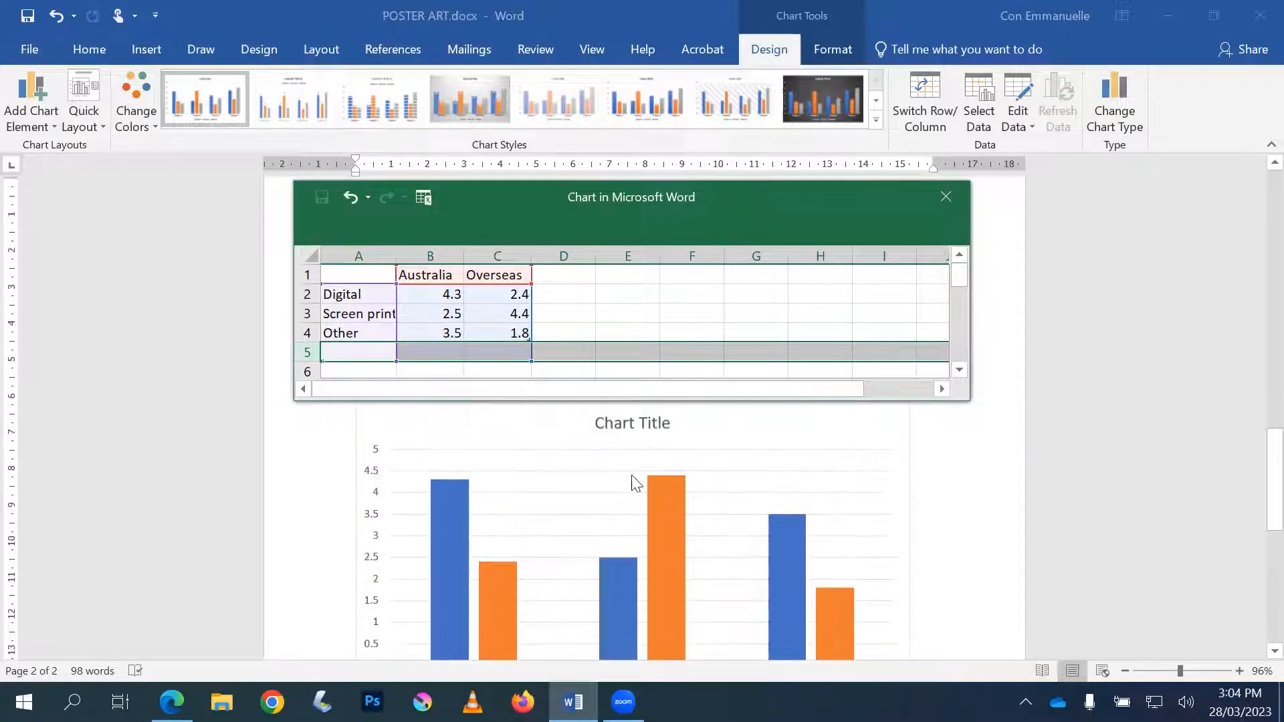
click(937, 199)
click(573, 702)
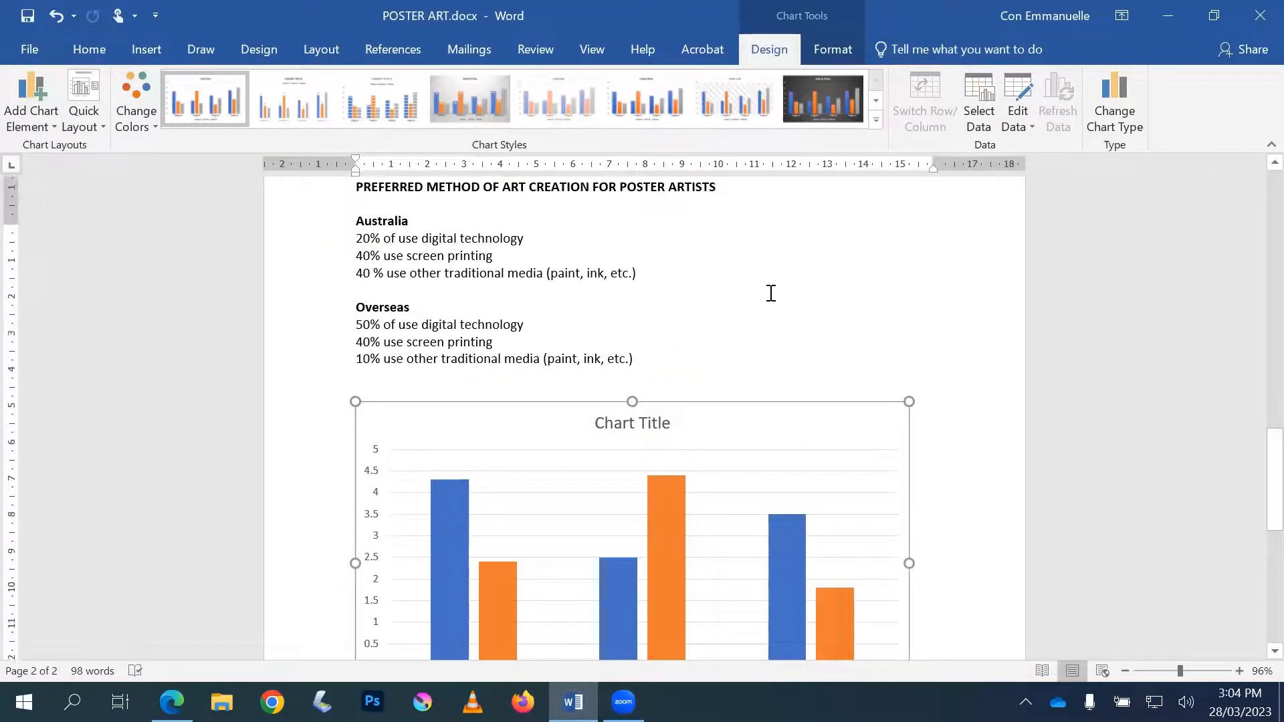
Step: Compare the column chart's categories and series with the Australia and Overseas percentage lists above it
scroll(767, 292, up, 1)
scroll(403, 252, down, 3)
scroll(533, 360, up, 2)
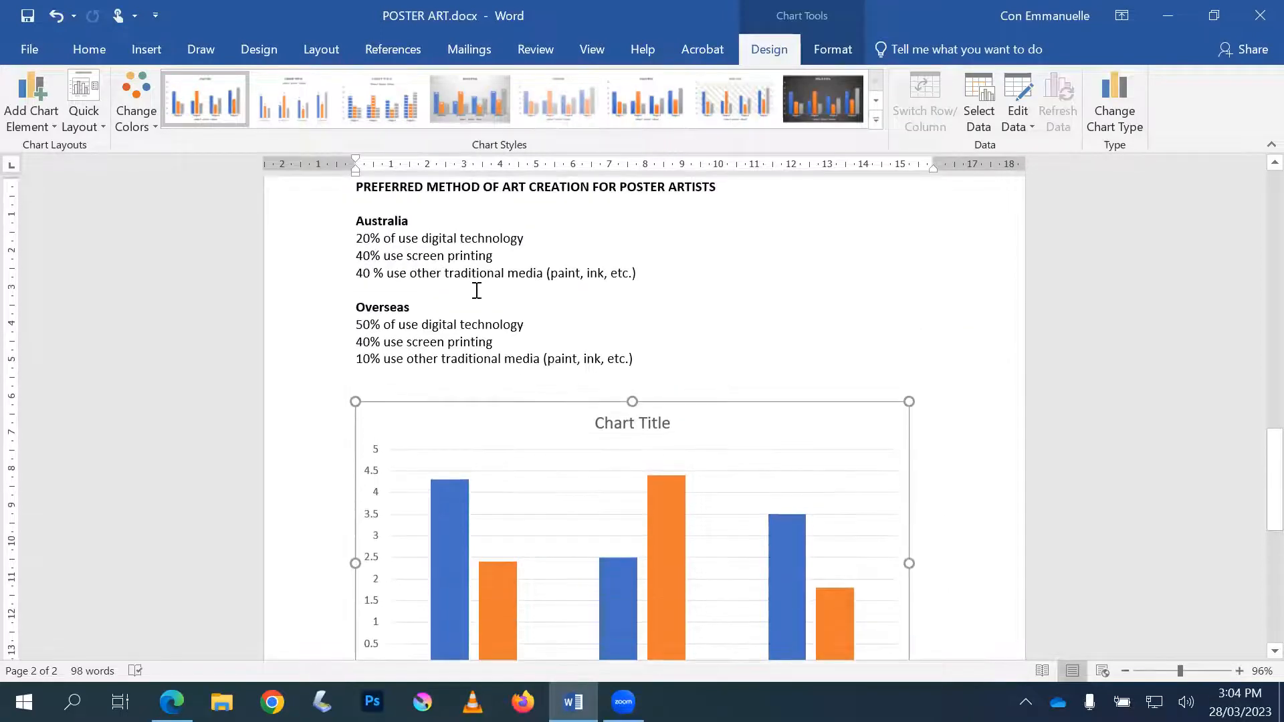
scroll(611, 359, down, 2)
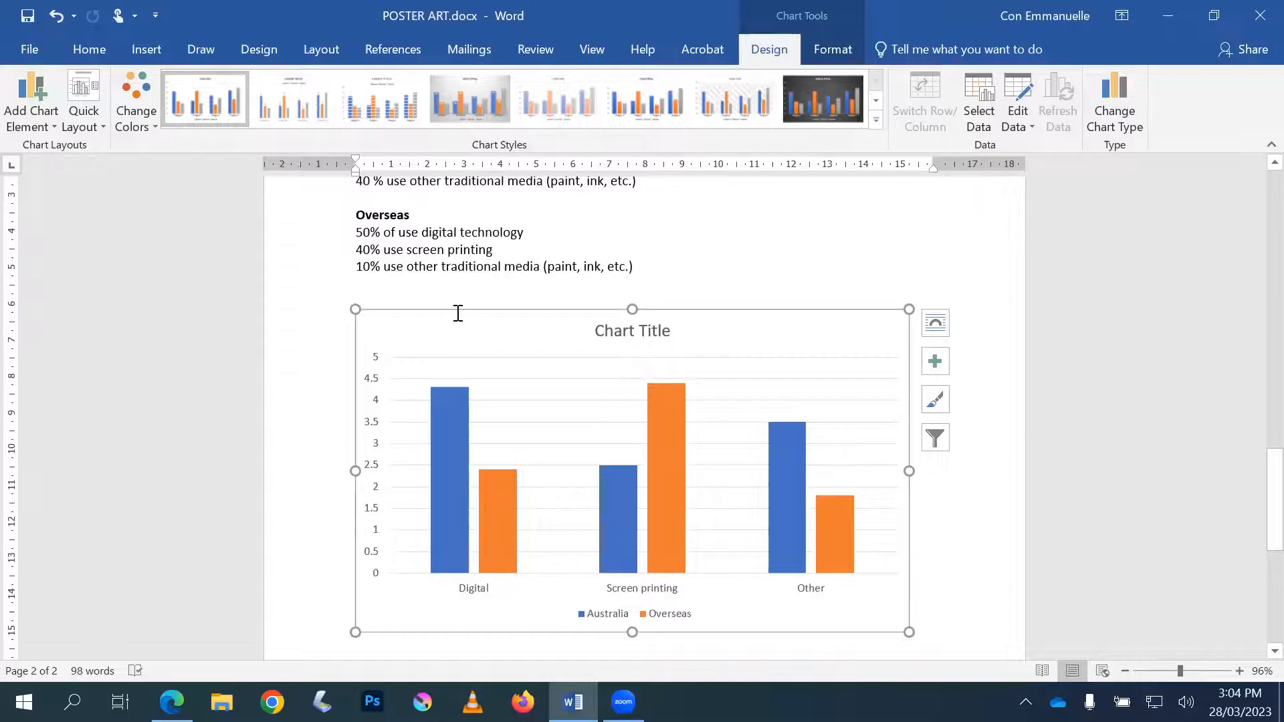
scroll(488, 392, up, 1)
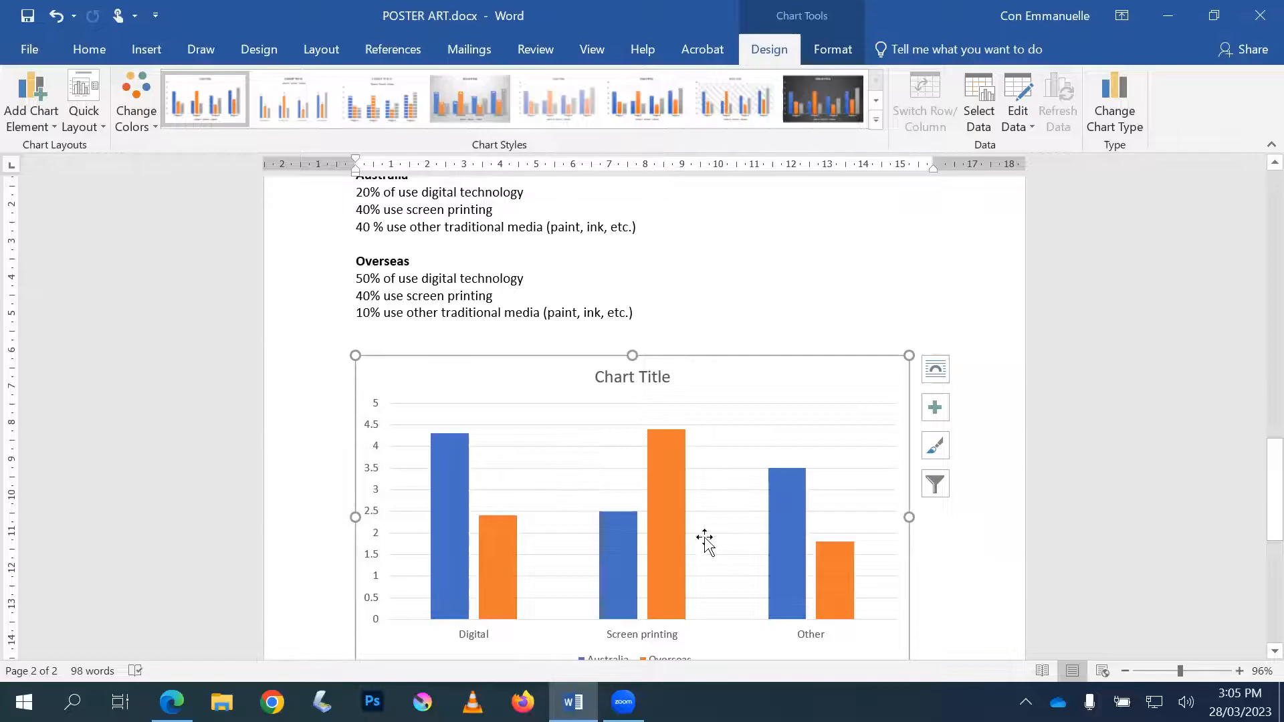
scroll(705, 535, up, 2)
scroll(704, 535, down, 3)
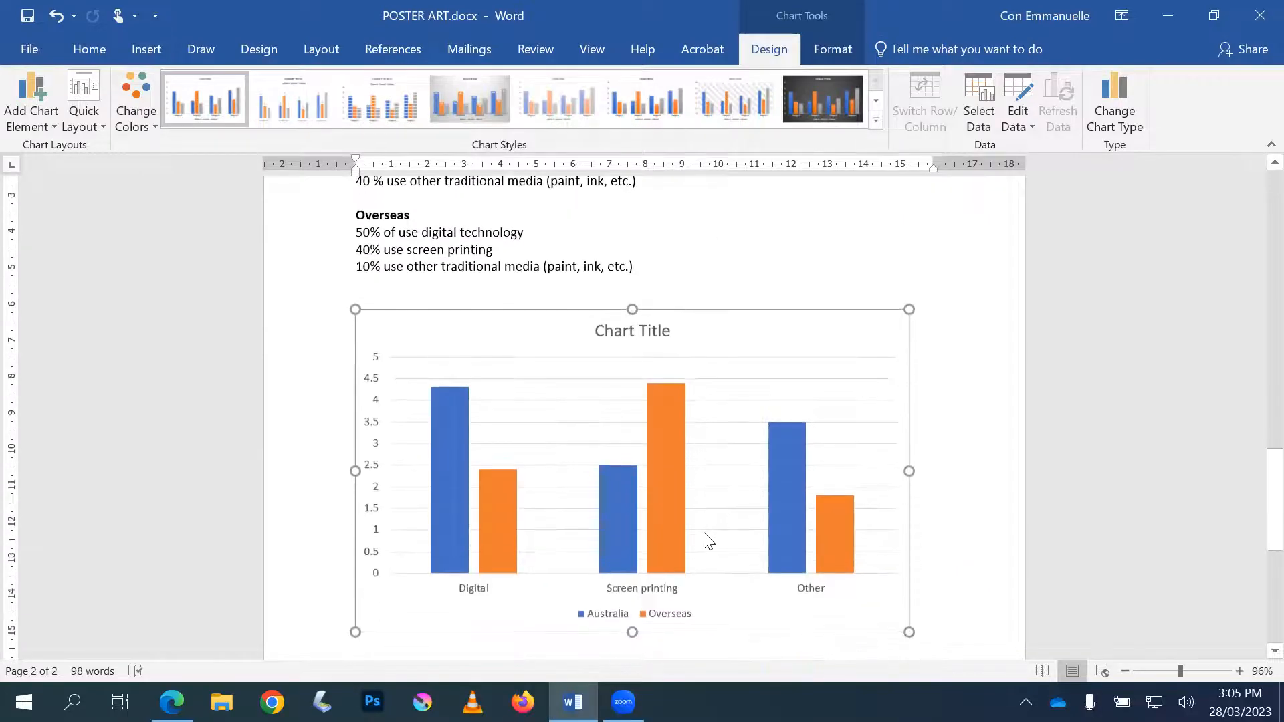
scroll(682, 532, up, 2)
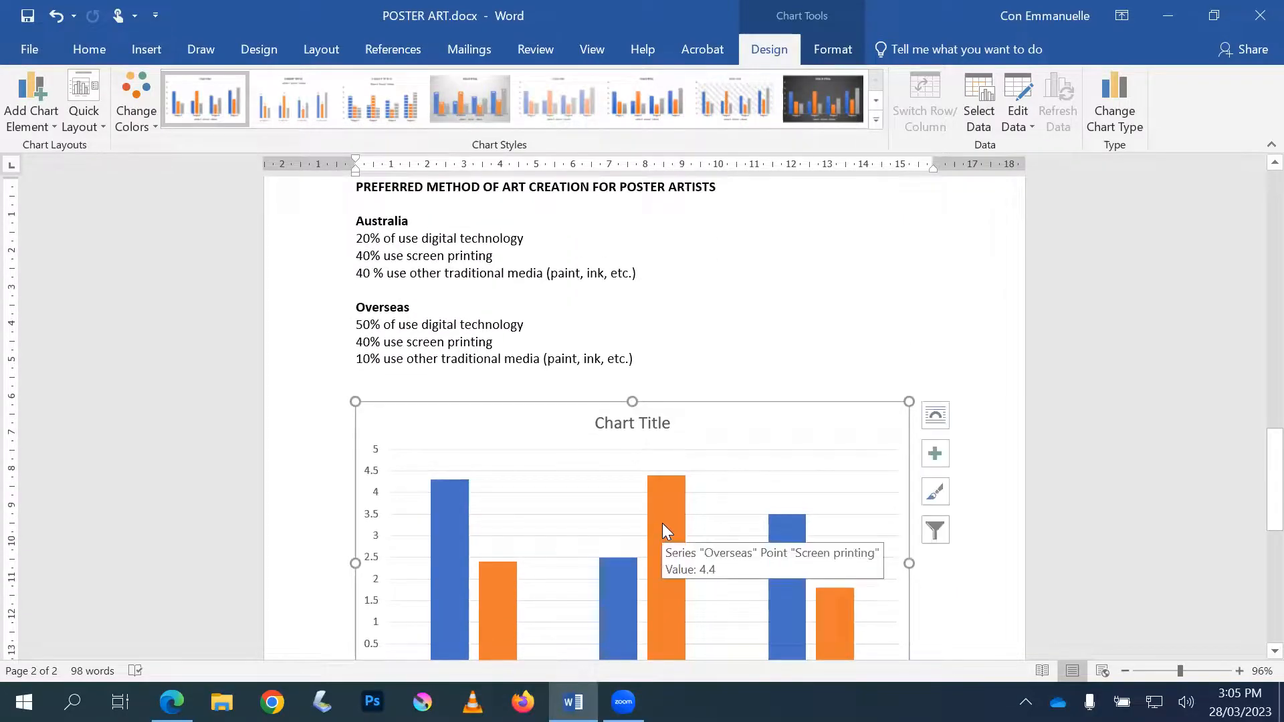
Step: Turn on axis titles for the column chart
double_click(662, 522)
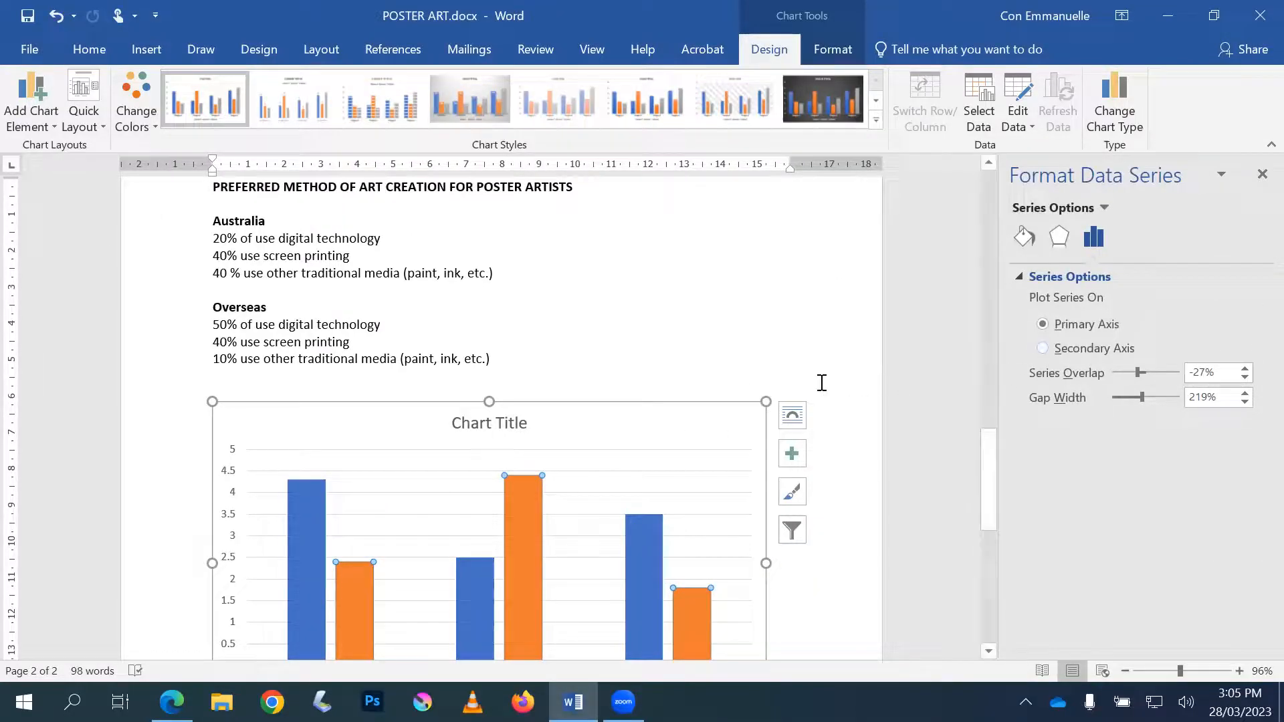
click(792, 454)
click(792, 454)
click(791, 452)
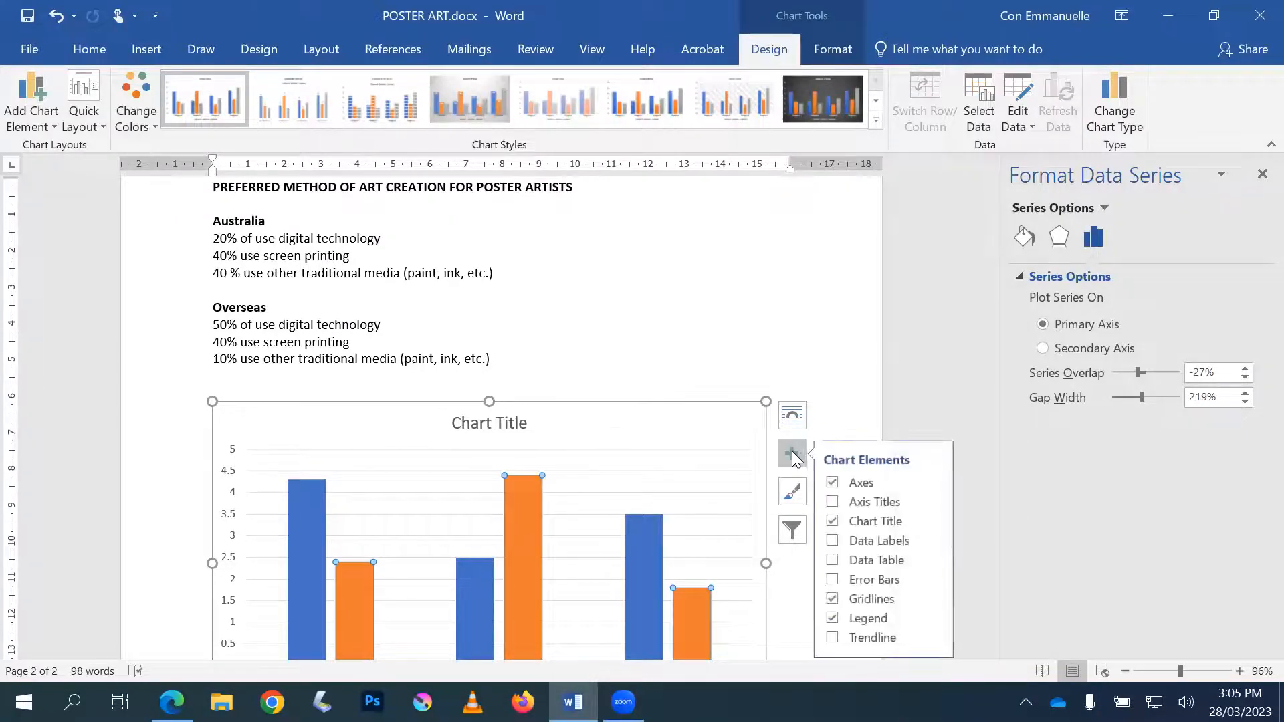
click(832, 502)
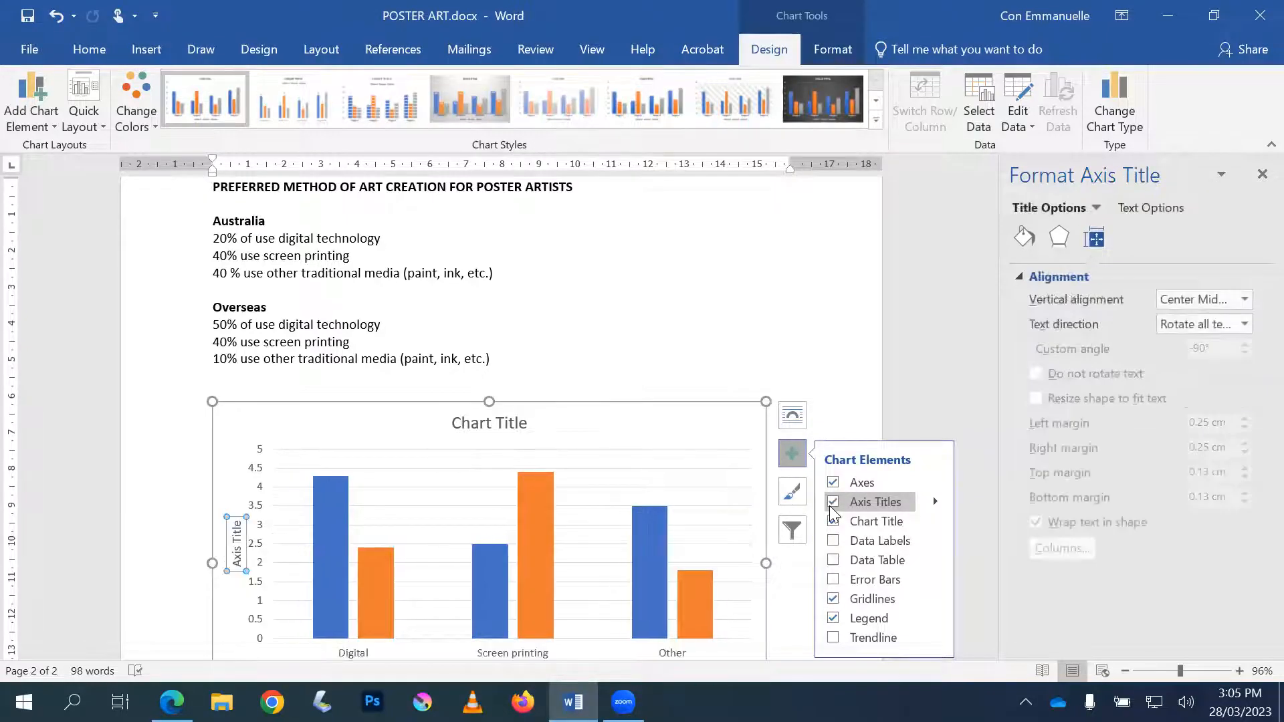
Step: Replace the chart's vertical axis title text with "Pecentage"
double_click(234, 539)
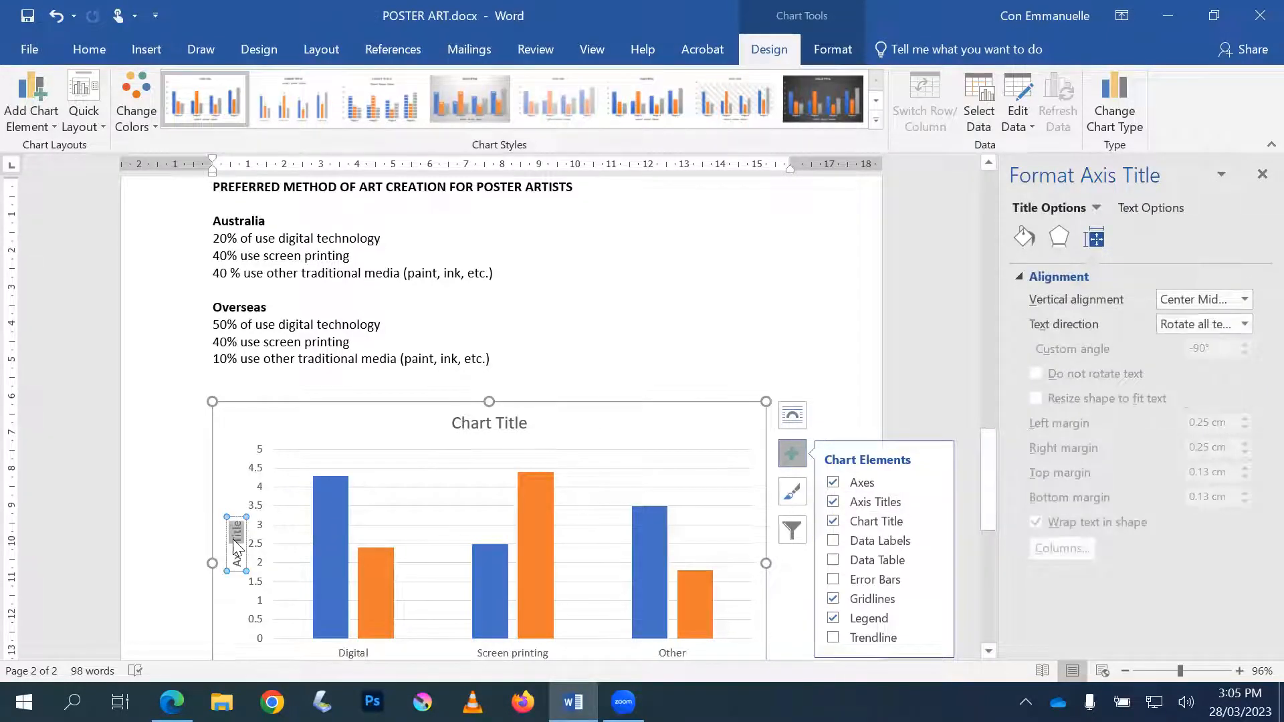
triple_click(239, 539)
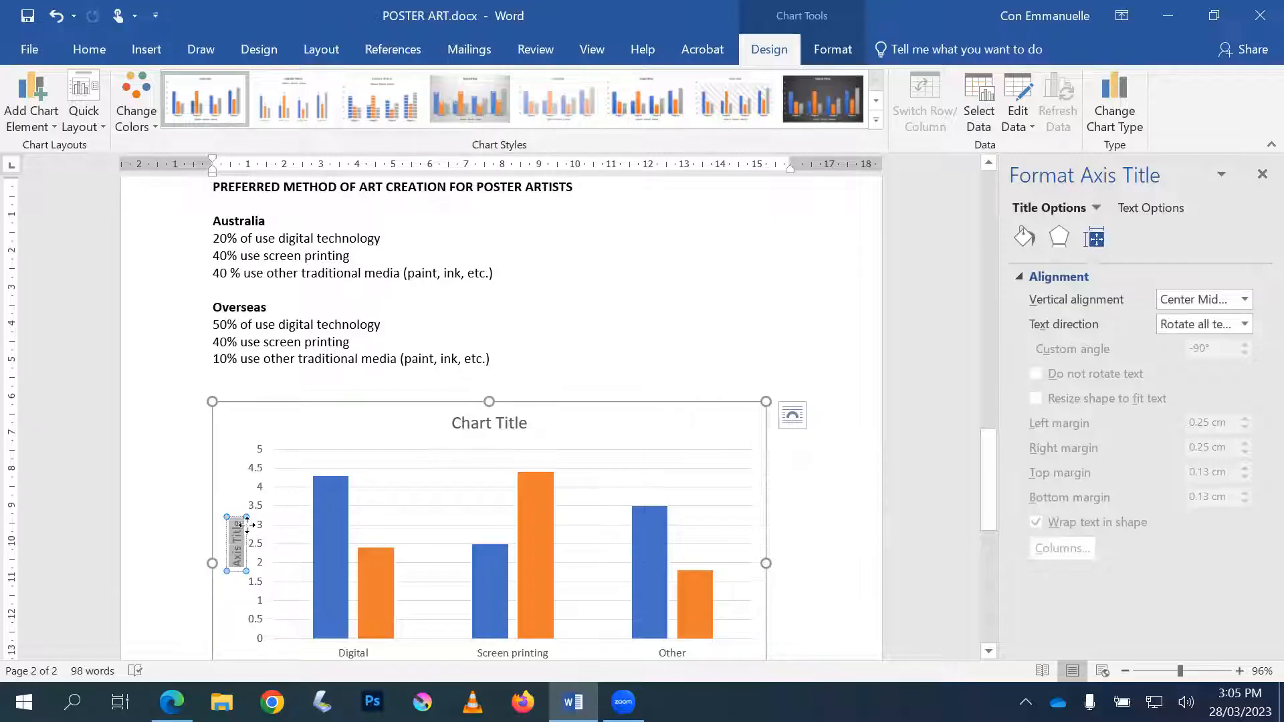
text(Pe)
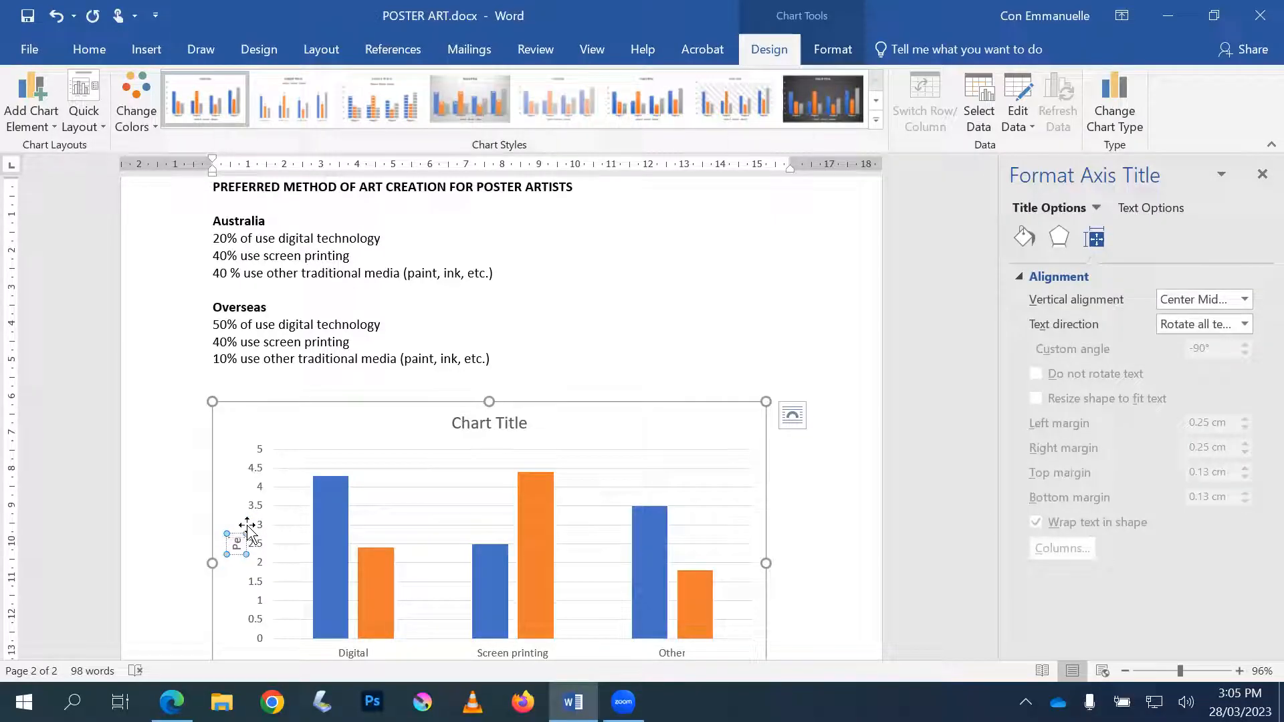
text(centage)
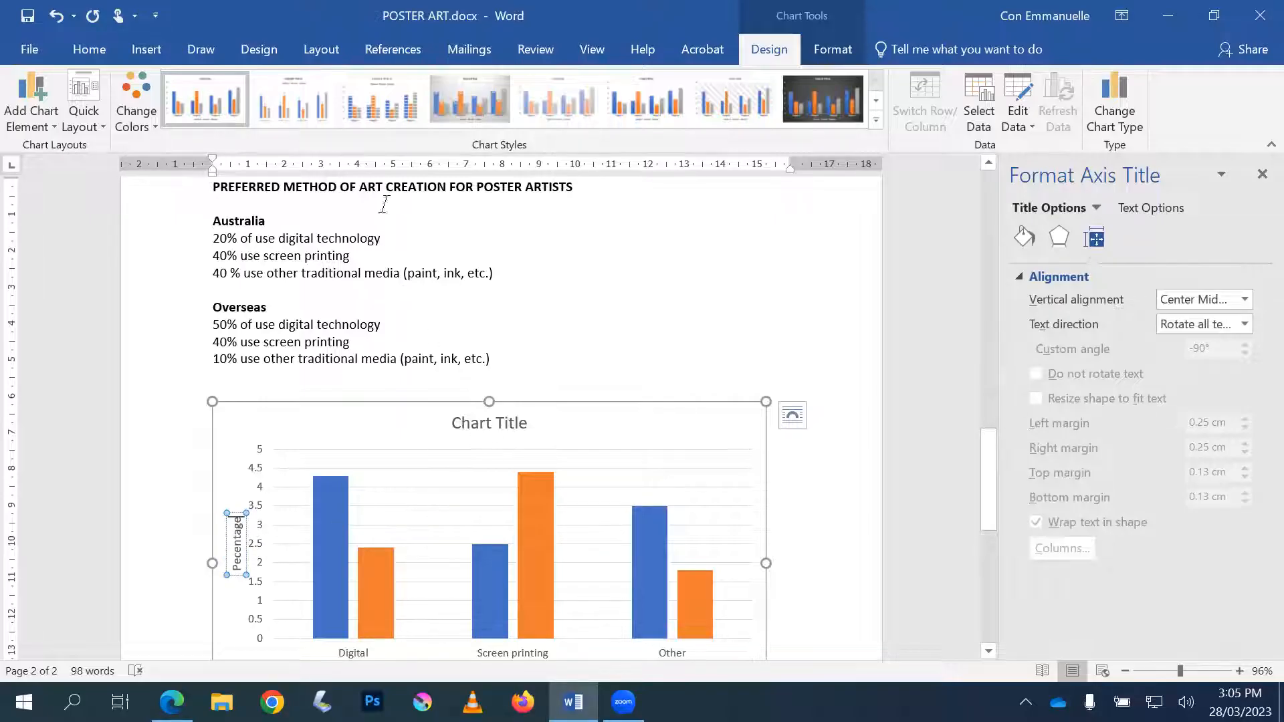
Step: Replace the chart's title text with "Preferred Method of Art Creation"
double_click(396, 187)
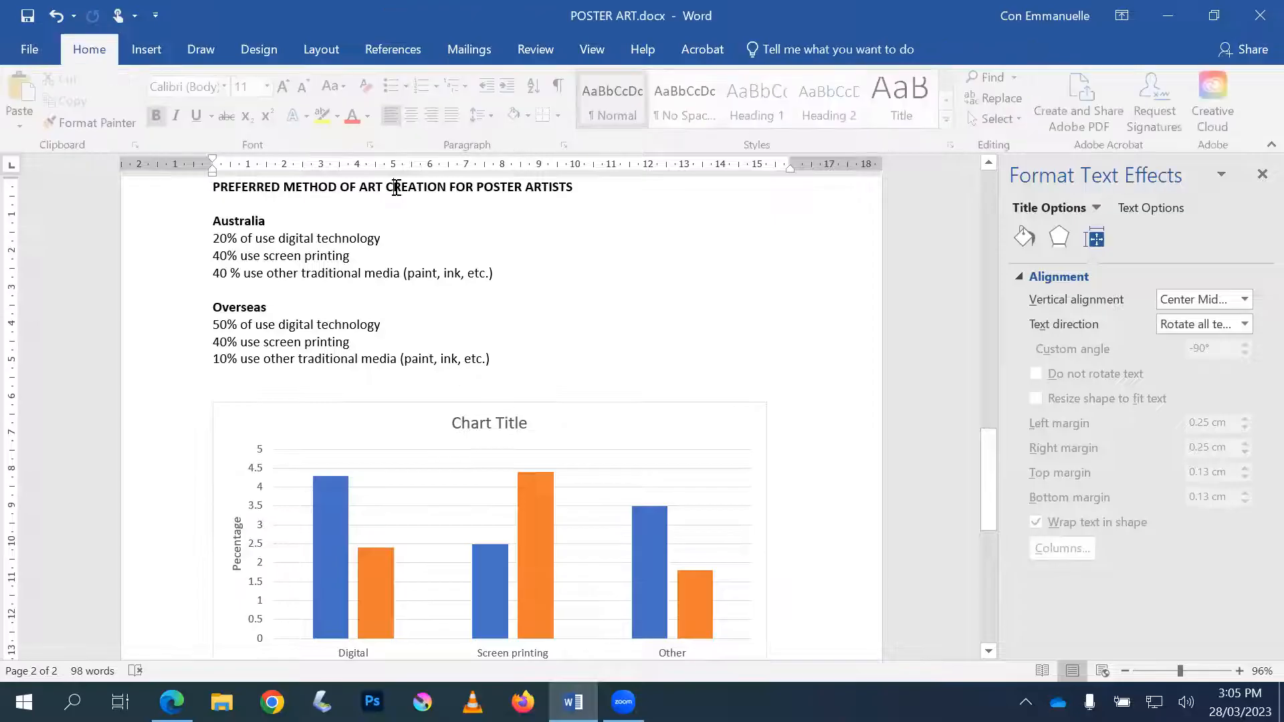
click(470, 425)
double_click(470, 425)
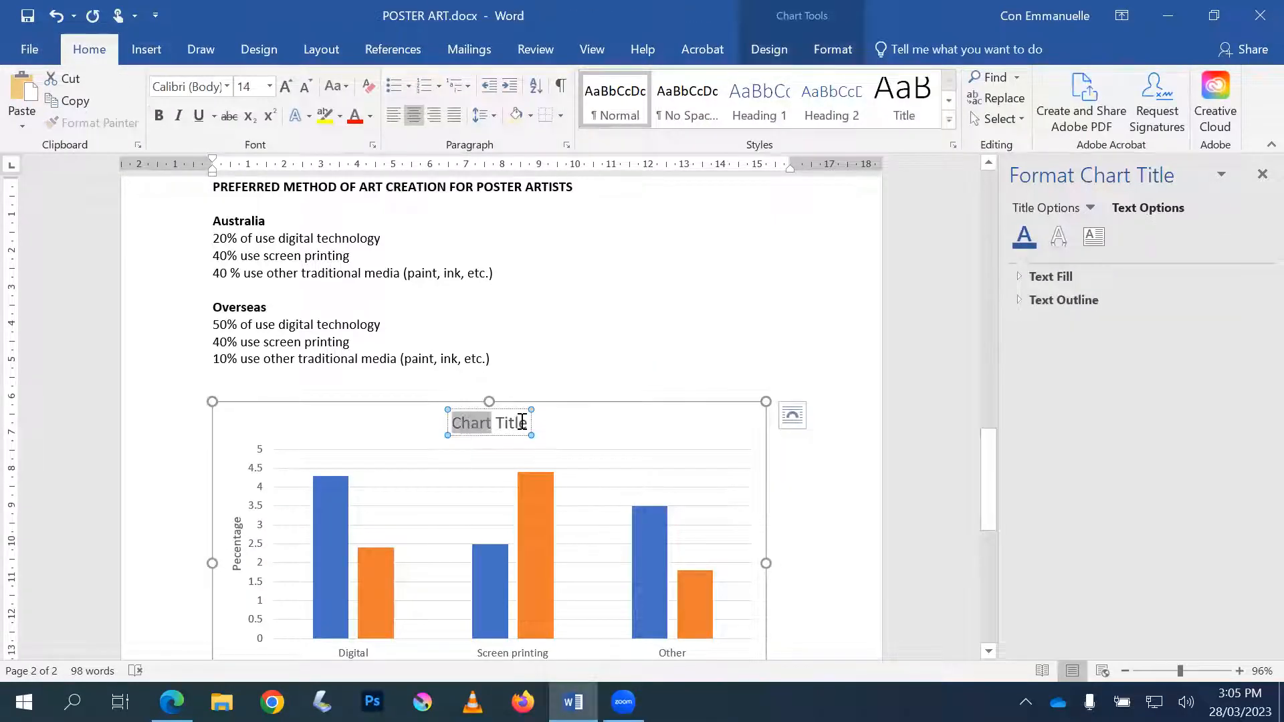
triple_click(493, 419)
text(P)
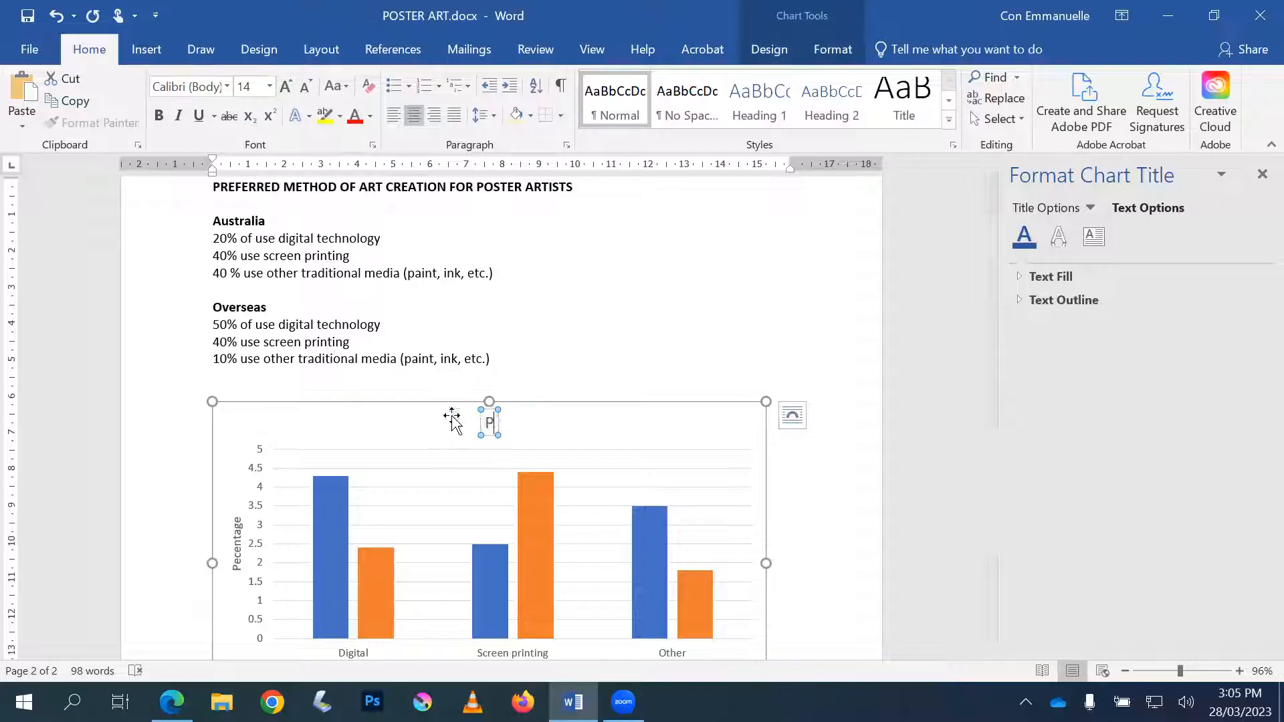
text(referred)
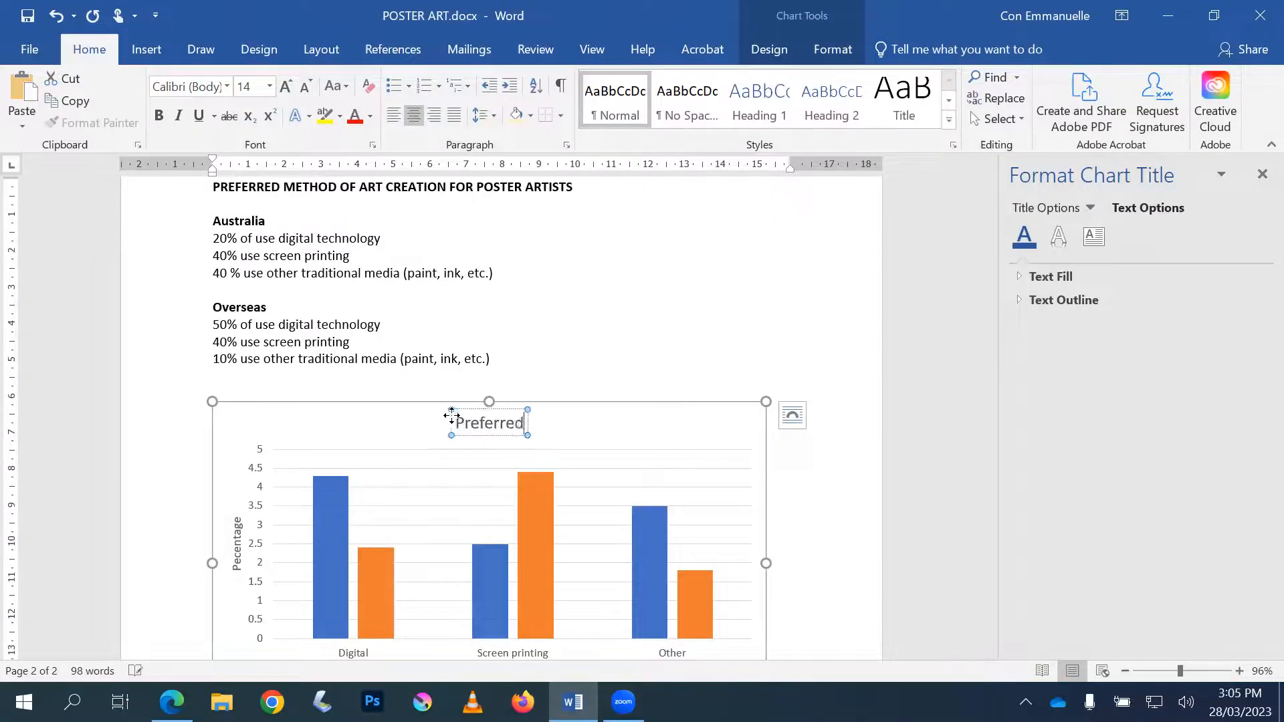
text( Method)
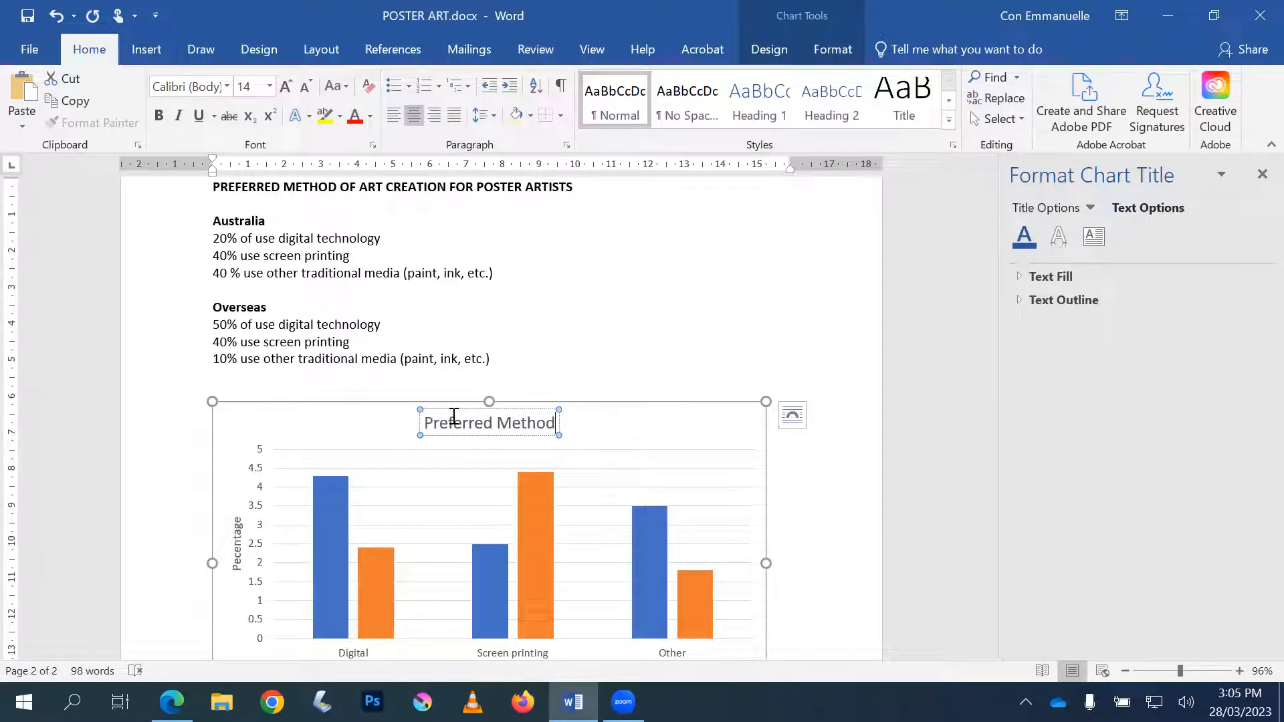
text( of Art)
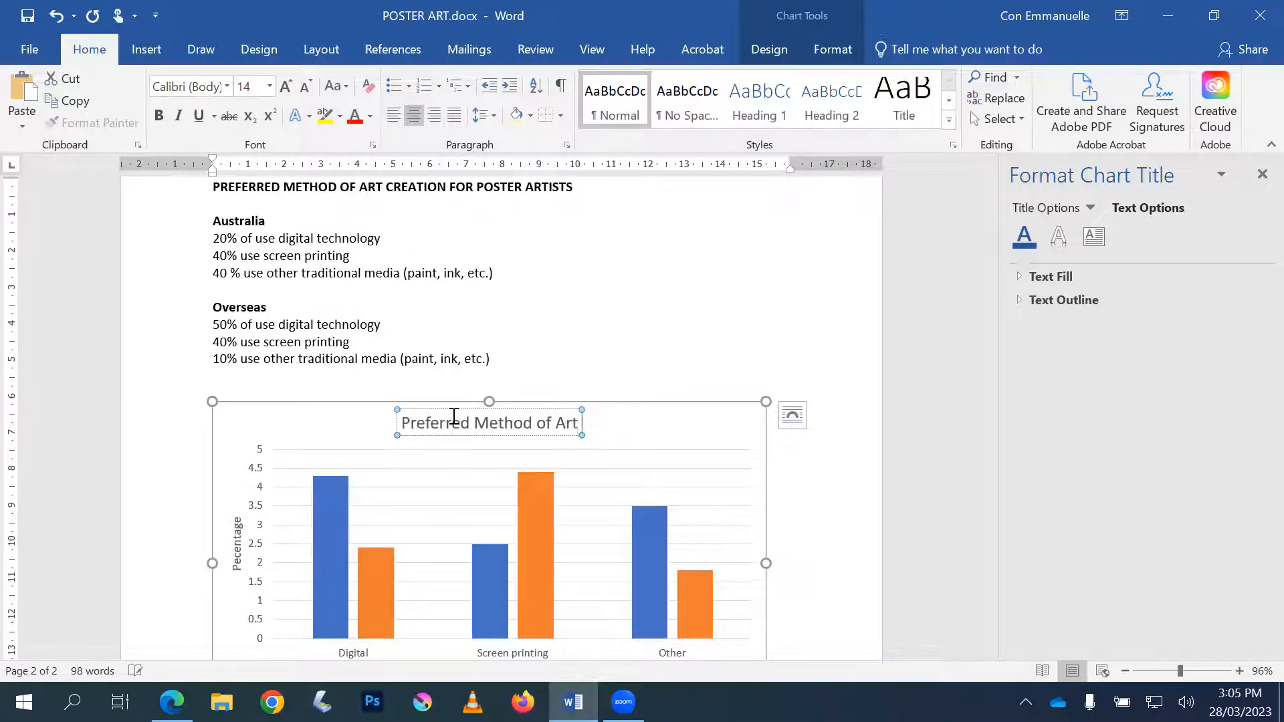
text( Creation)
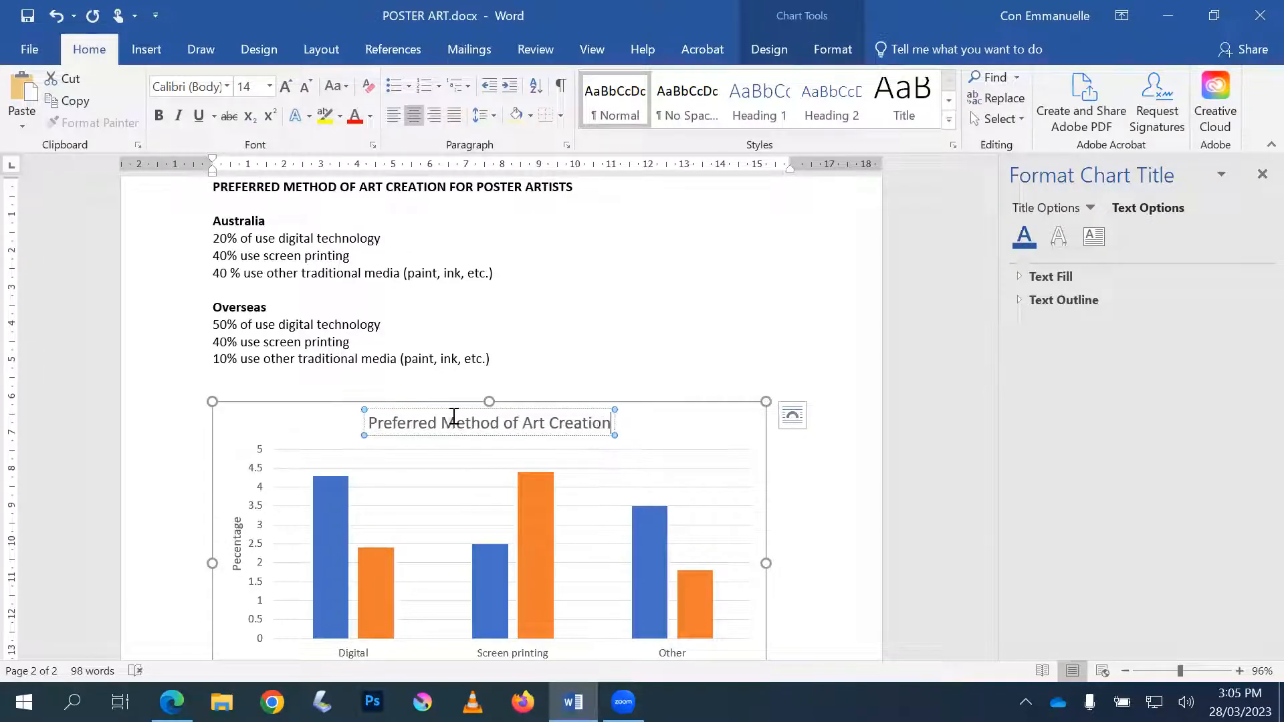
click(564, 495)
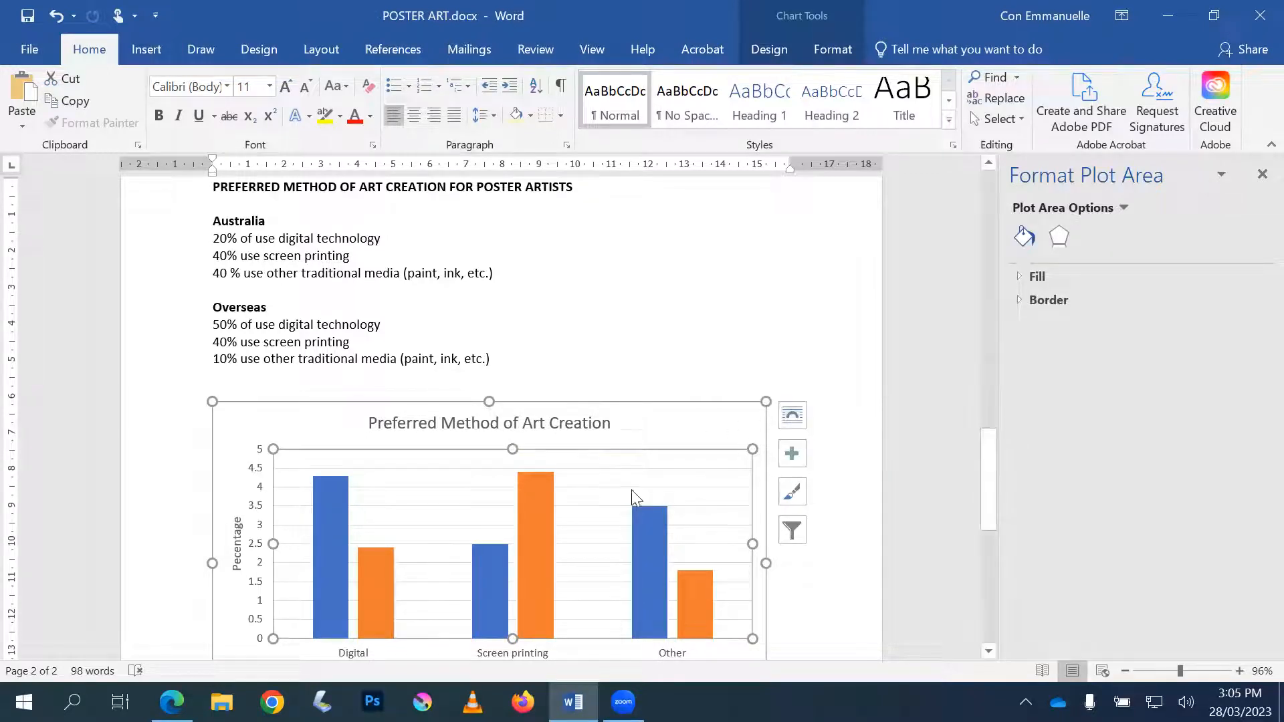
Step: Open the chart's data for editing and set the Australia values to 20 for Digital, 40 for Screen printing and 40 for Other
scroll(575, 511, down, 3)
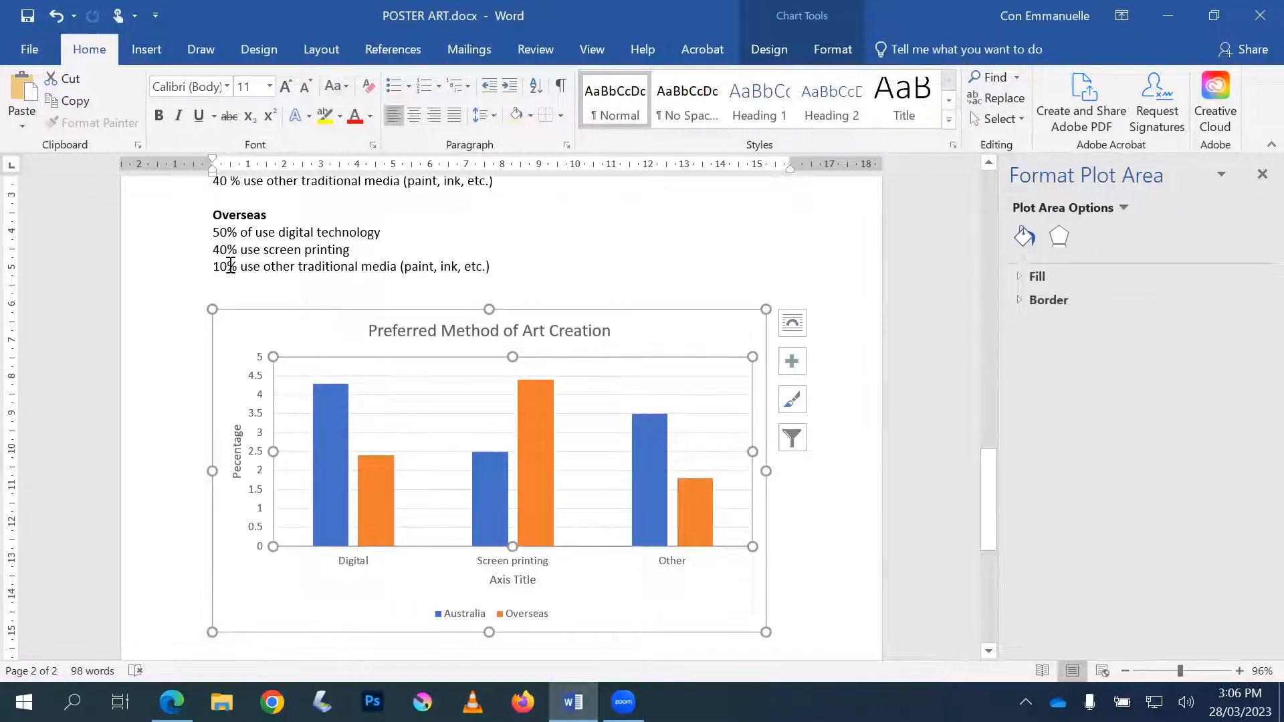
right_click(526, 424)
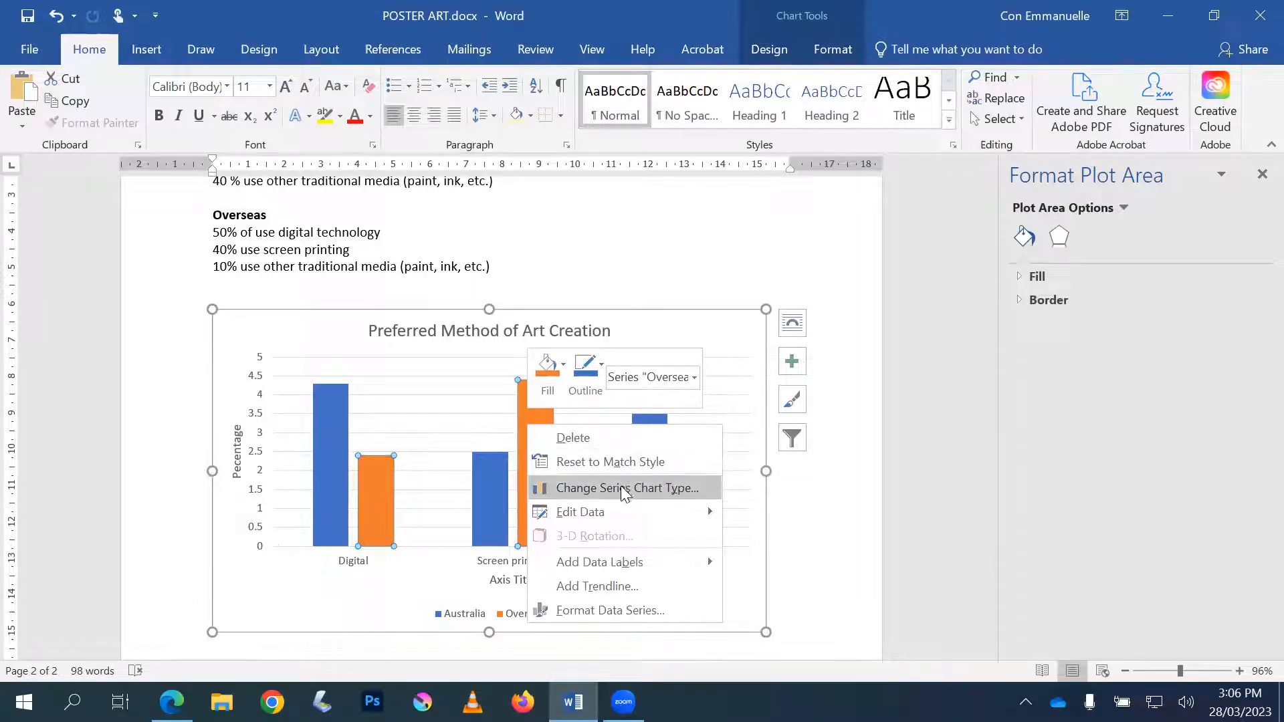
click(582, 511)
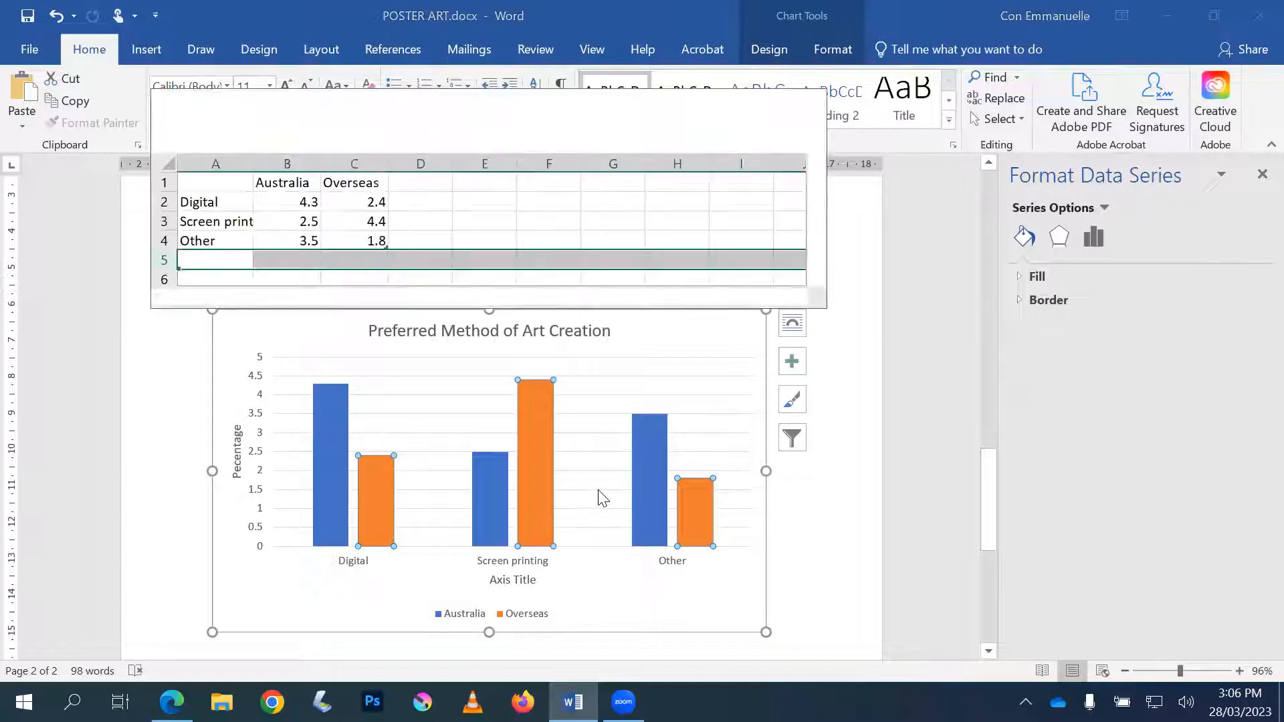
click(302, 201)
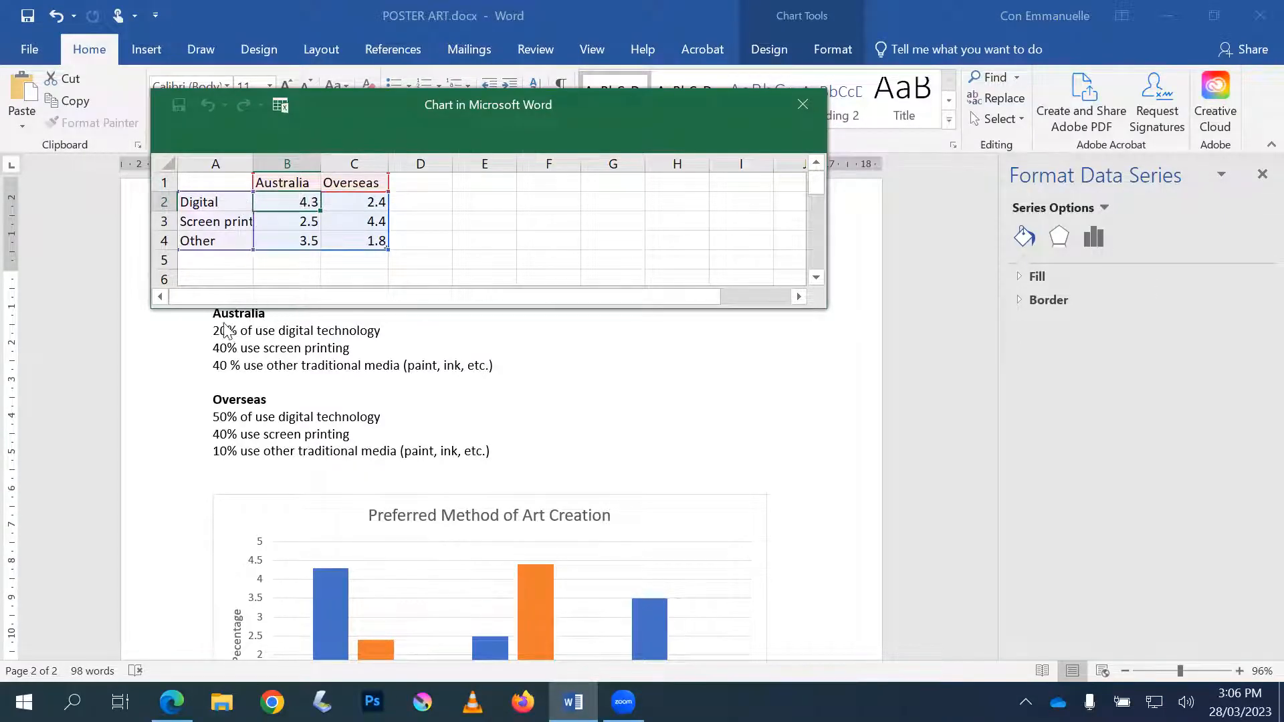
double_click(306, 205)
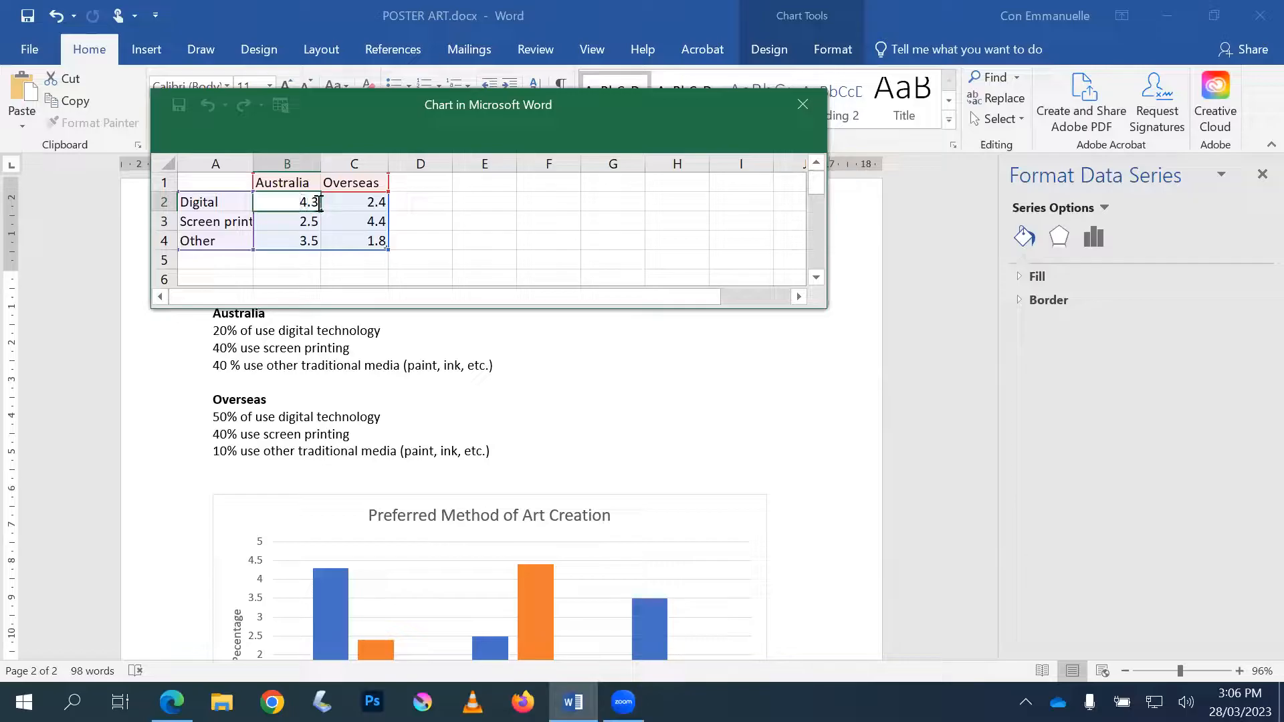
text(20)
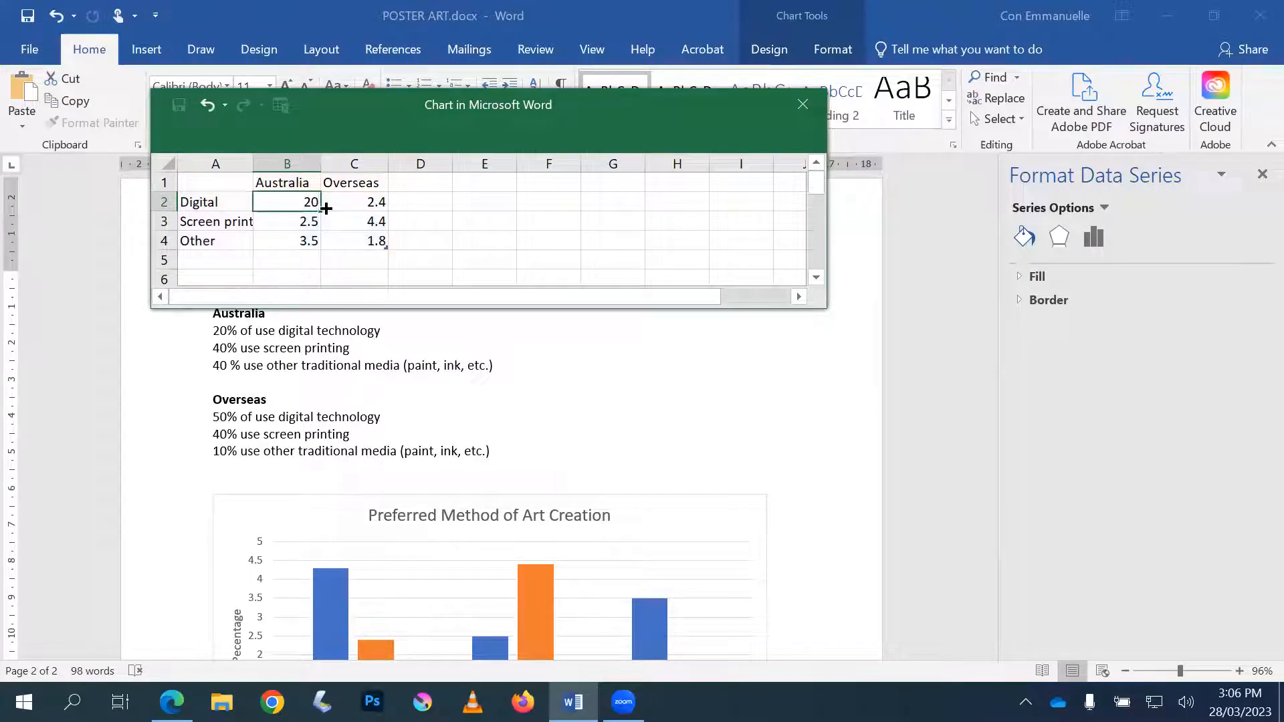
click(308, 222)
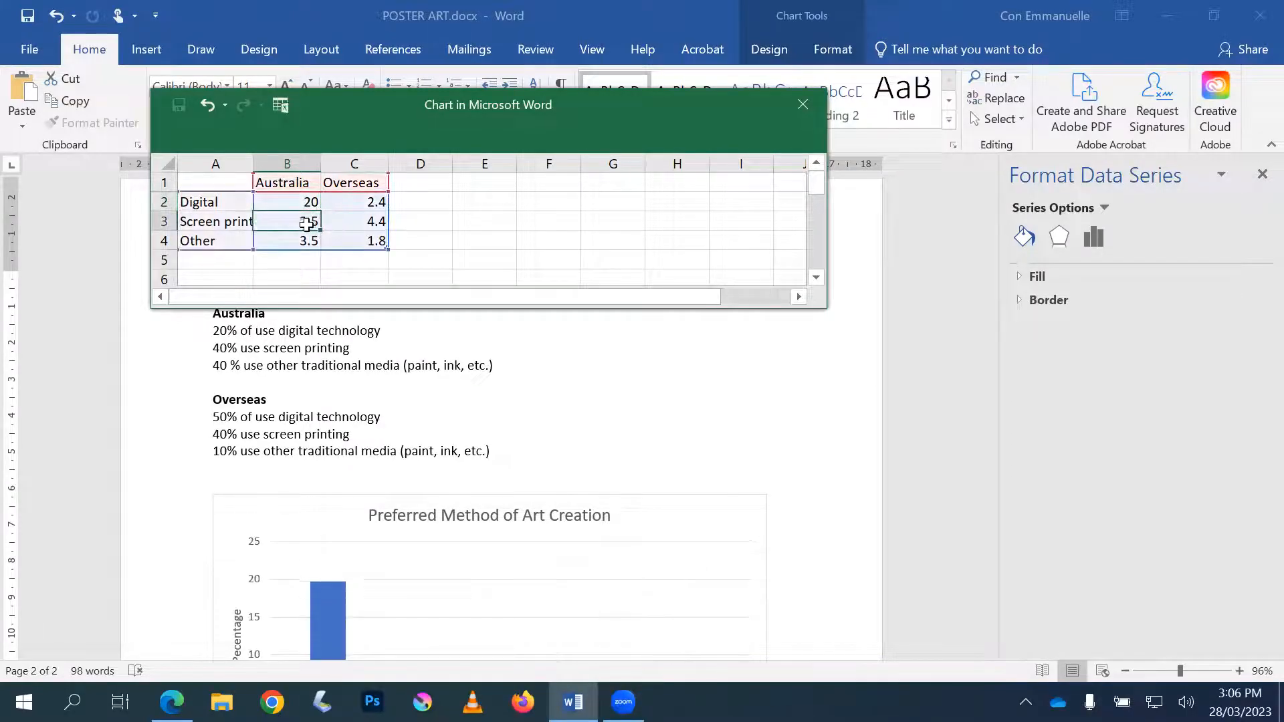
double_click(302, 220)
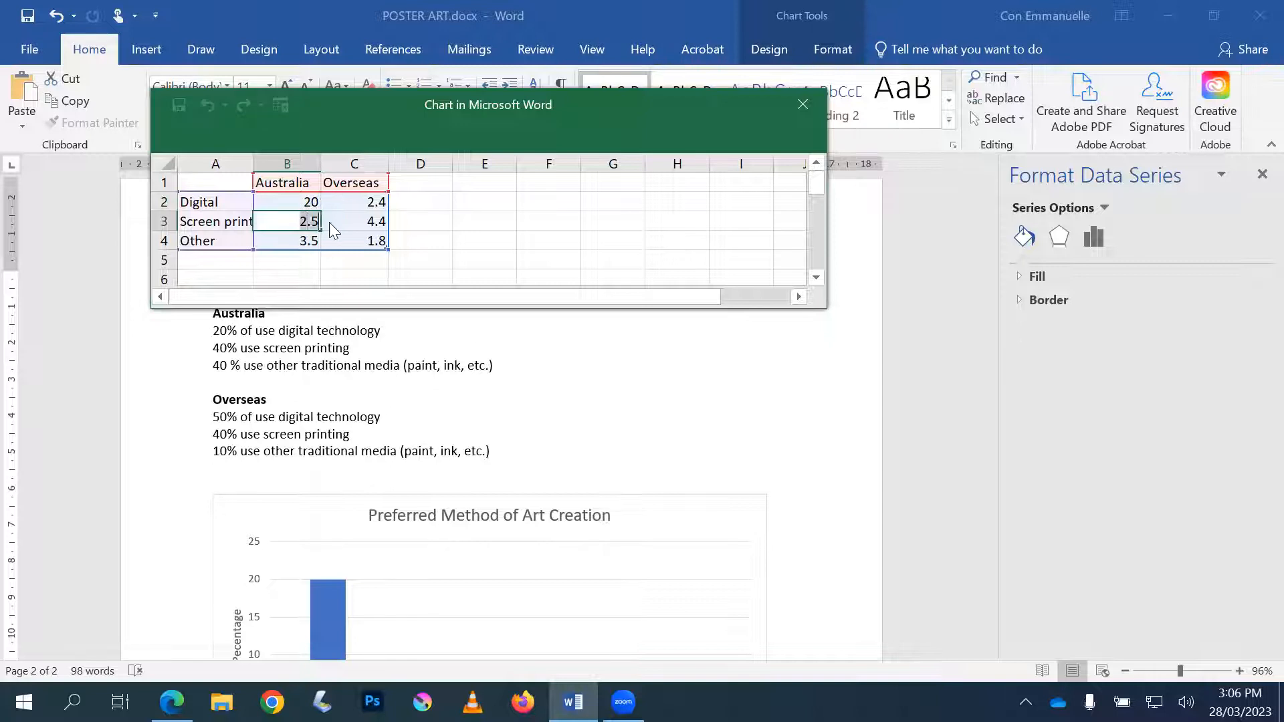
text(40)
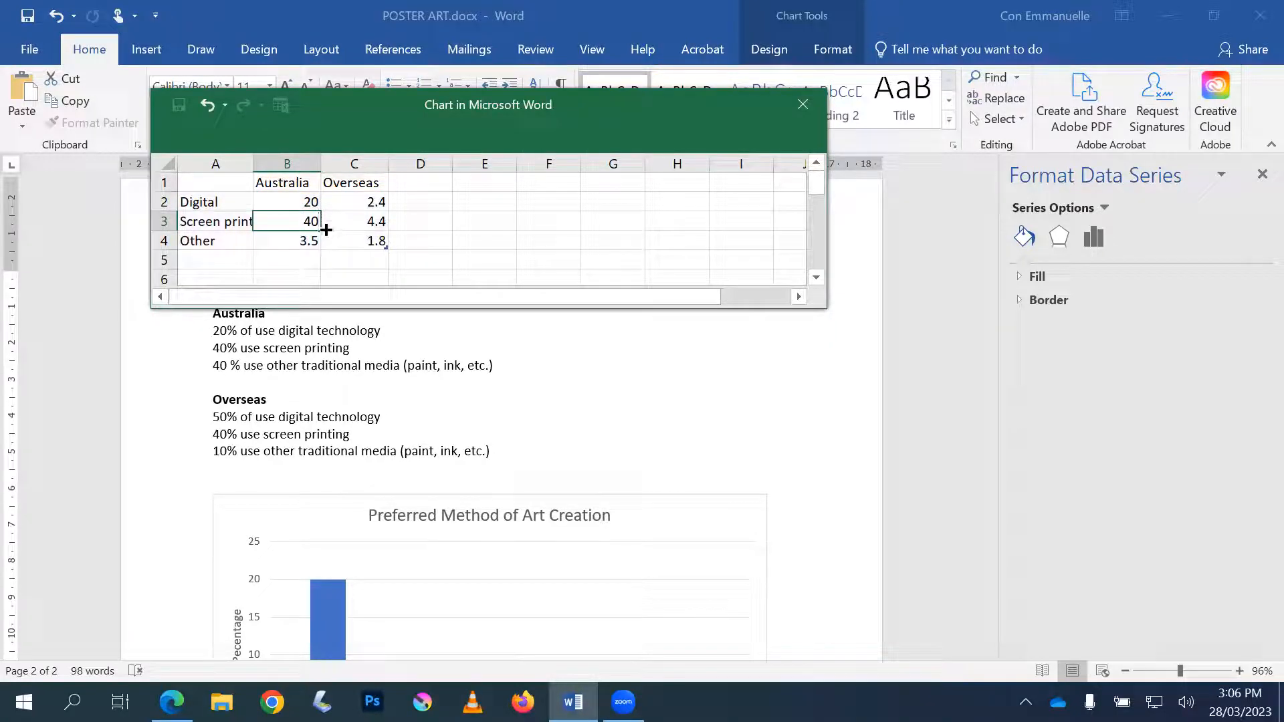
click(307, 250)
double_click(304, 240)
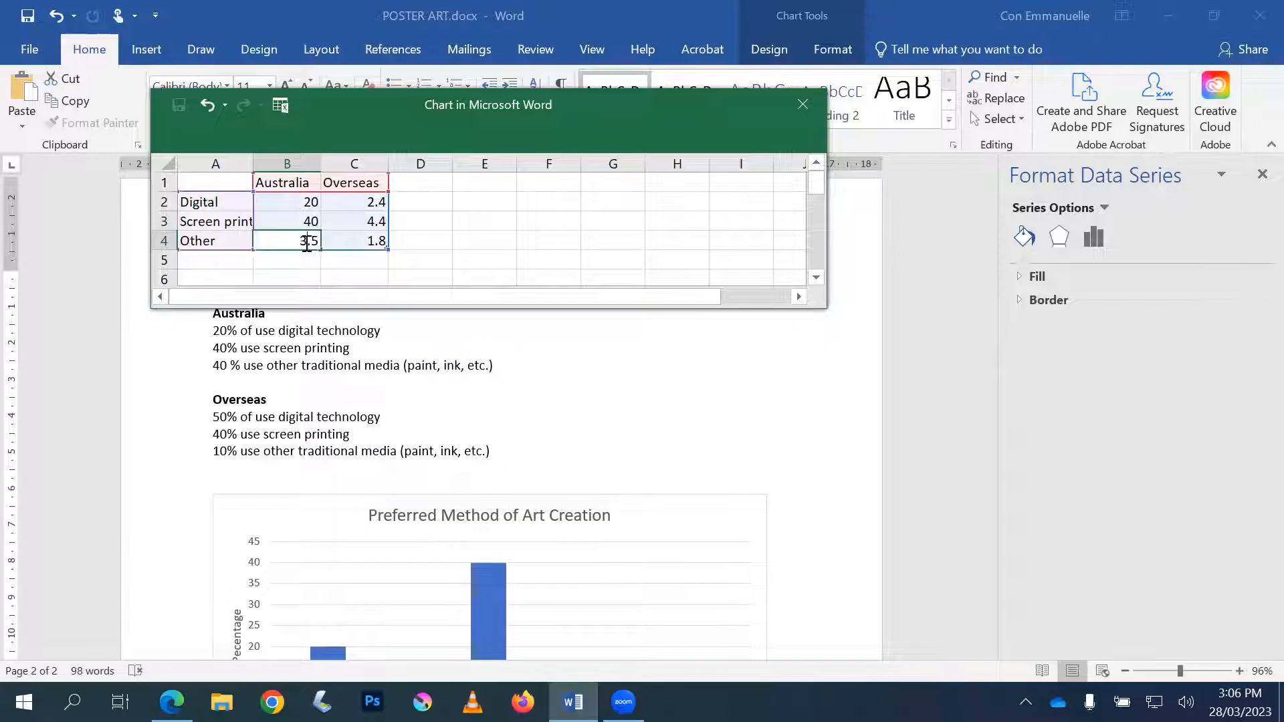
drag(299, 240, 321, 242)
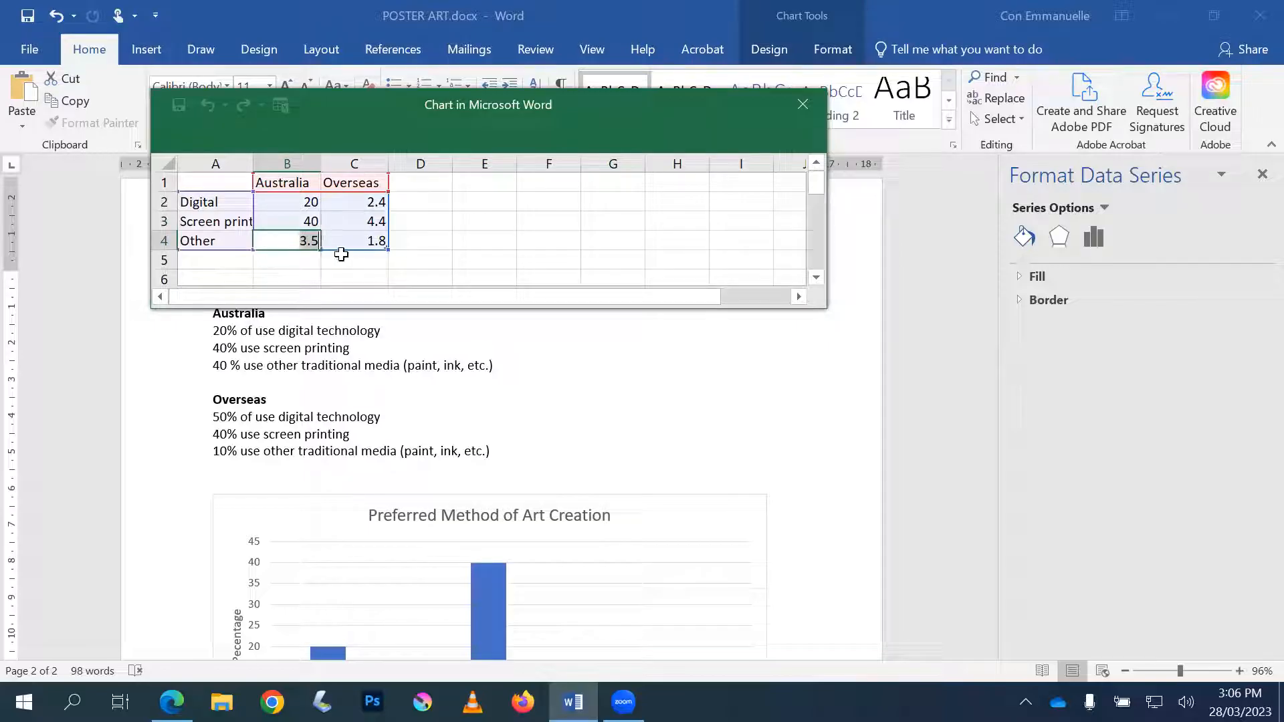
text(40)
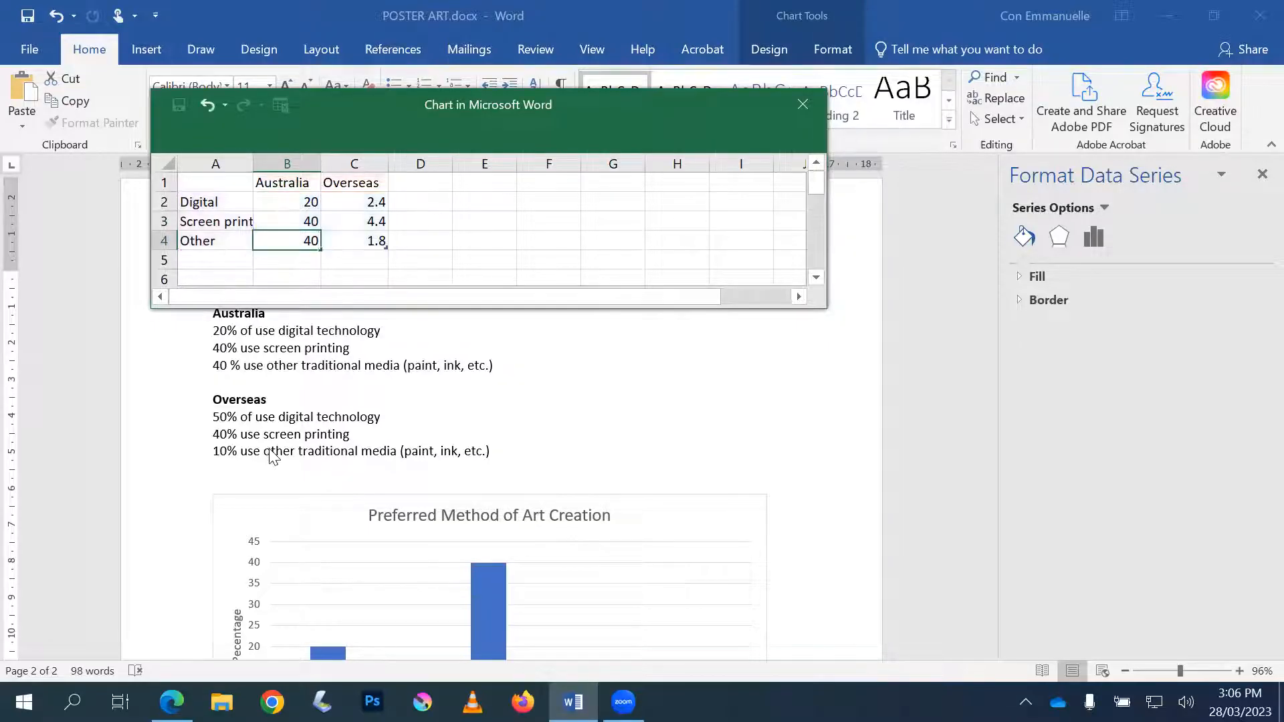
Step: Set the Overseas values in the chart data to 50 for Digital, 40 for Screen printing and 10 for Other
double_click(377, 204)
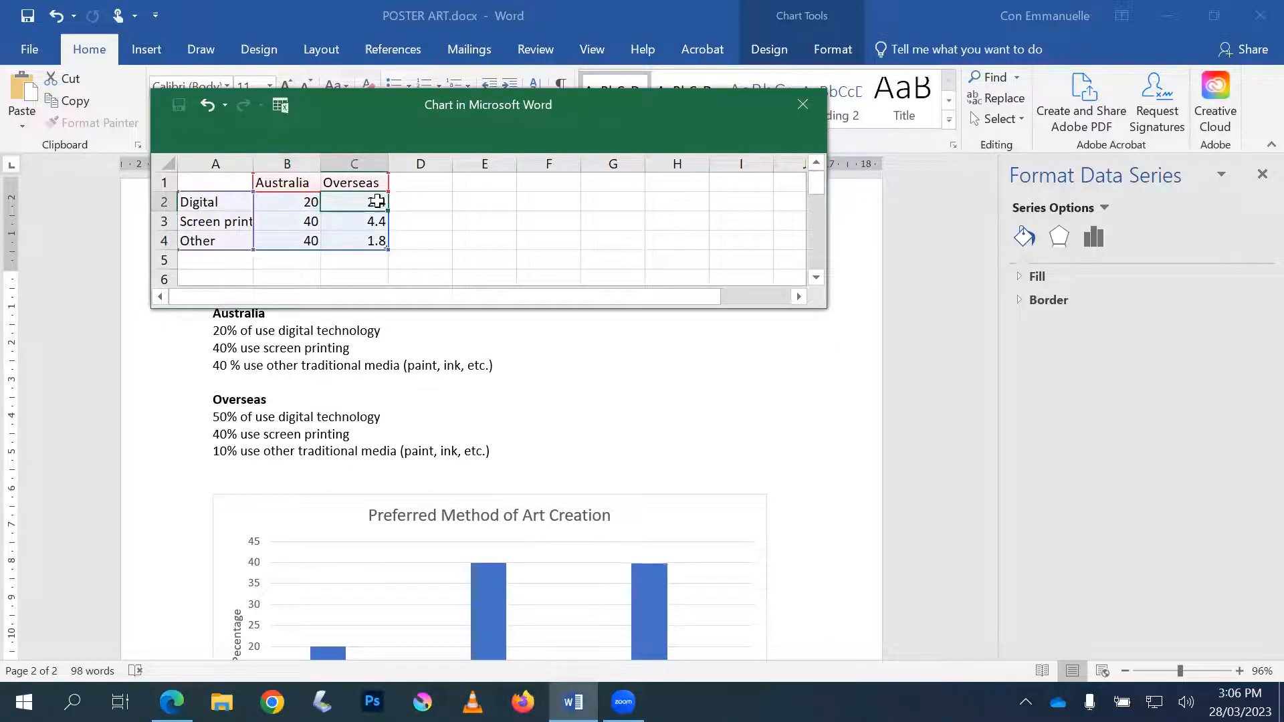
drag(367, 203, 395, 202)
text(50)
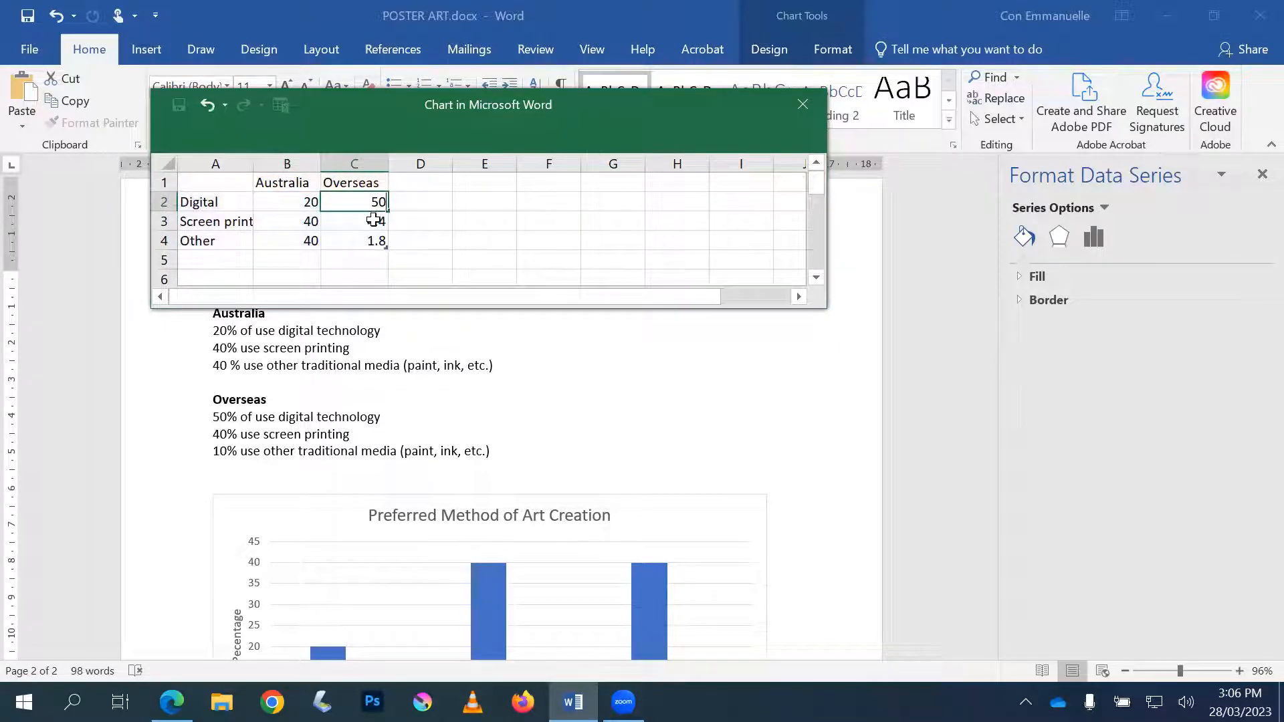
double_click(373, 219)
drag(367, 221, 394, 222)
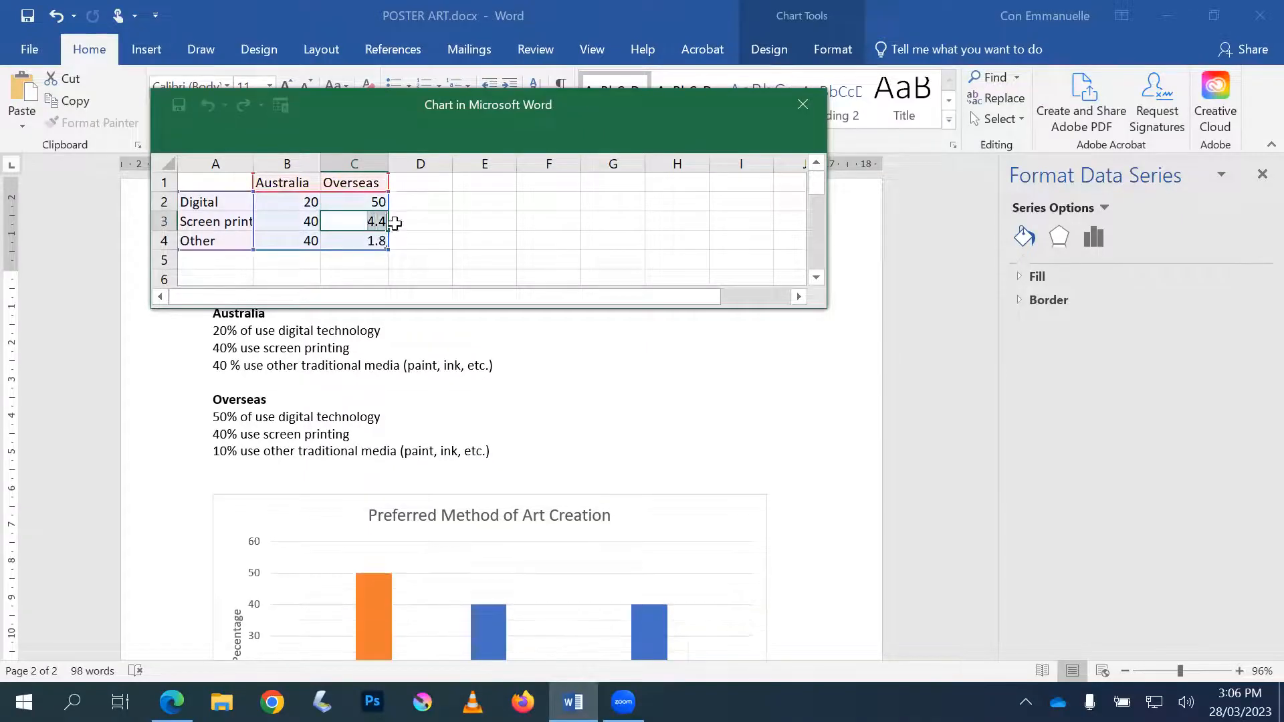
text(40)
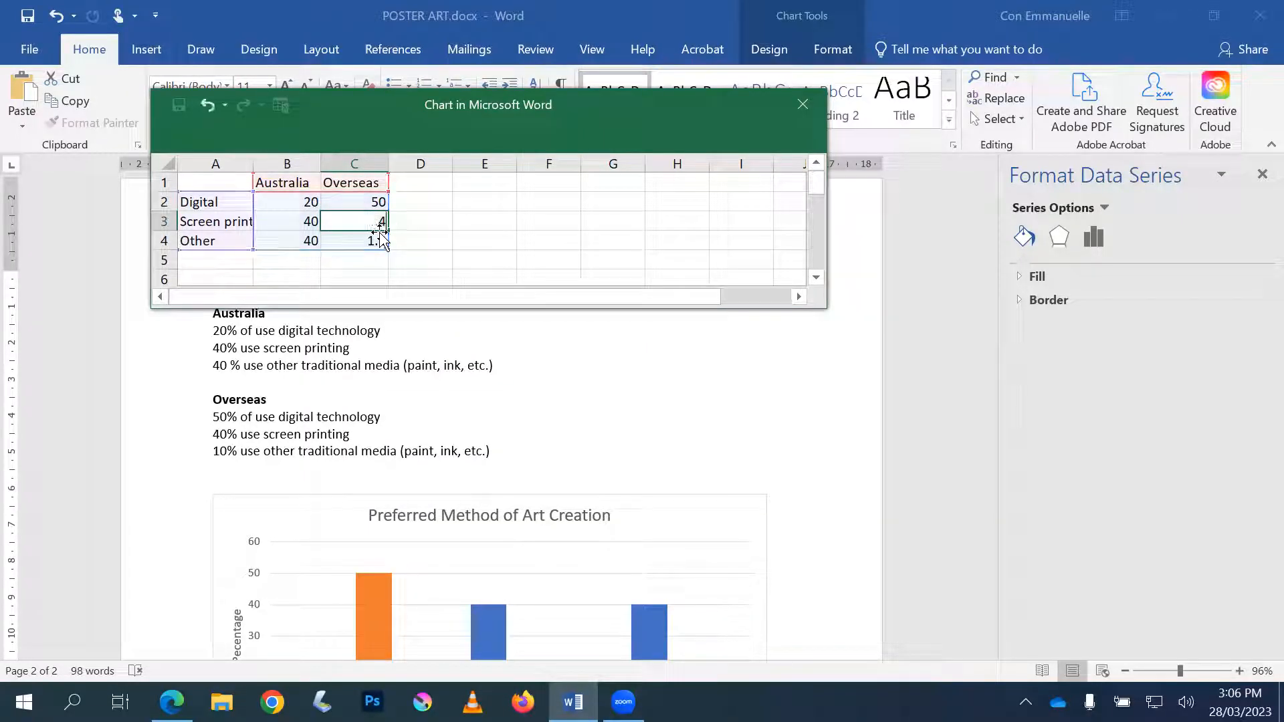
click(376, 243)
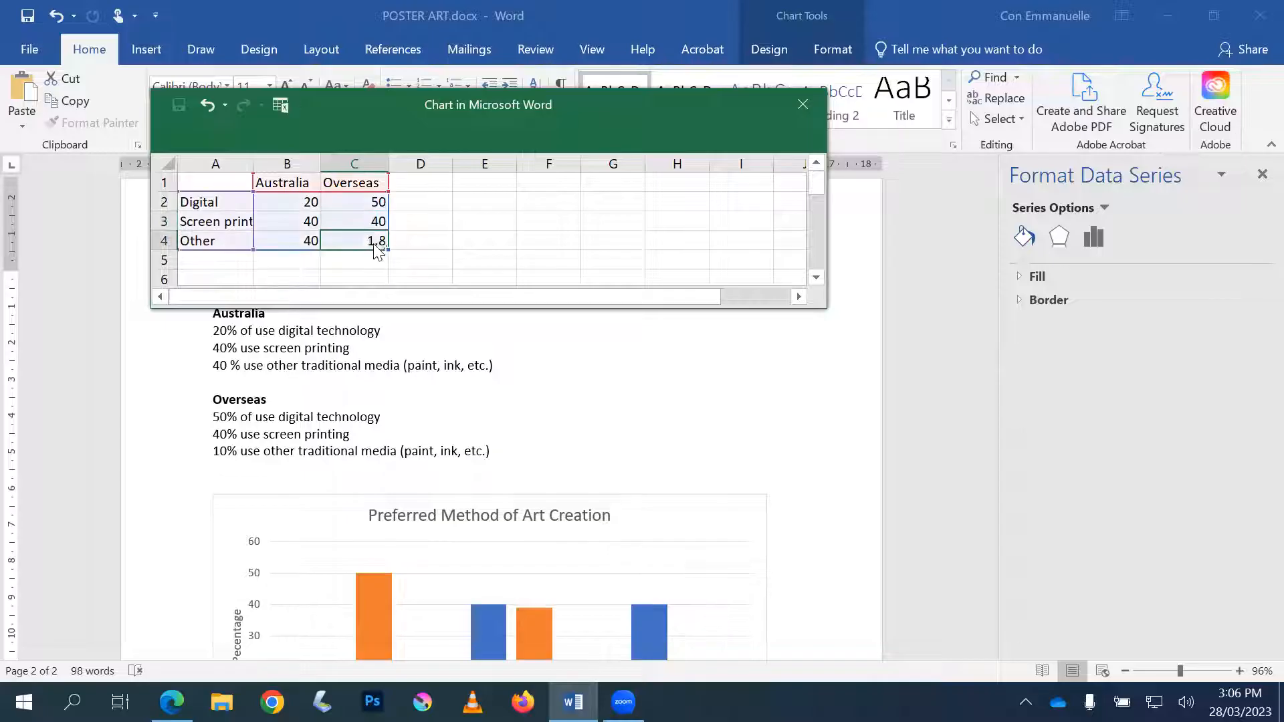
double_click(380, 242)
text(10)
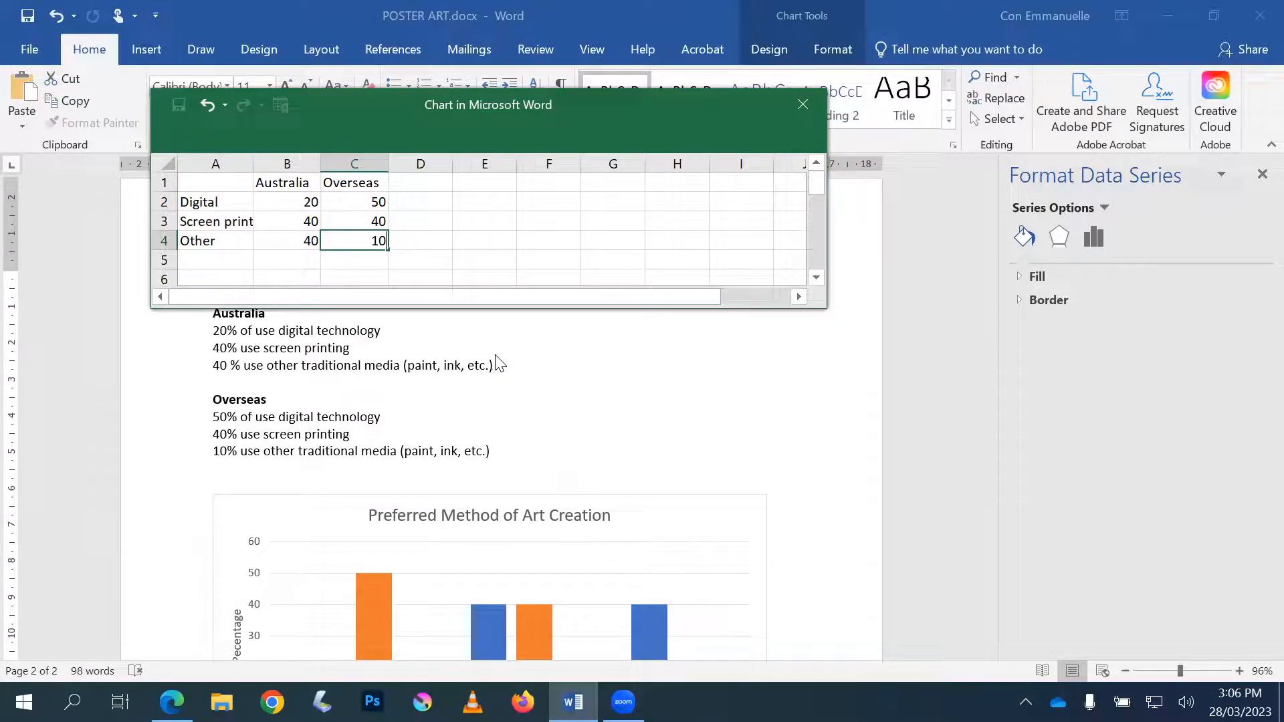
click(692, 371)
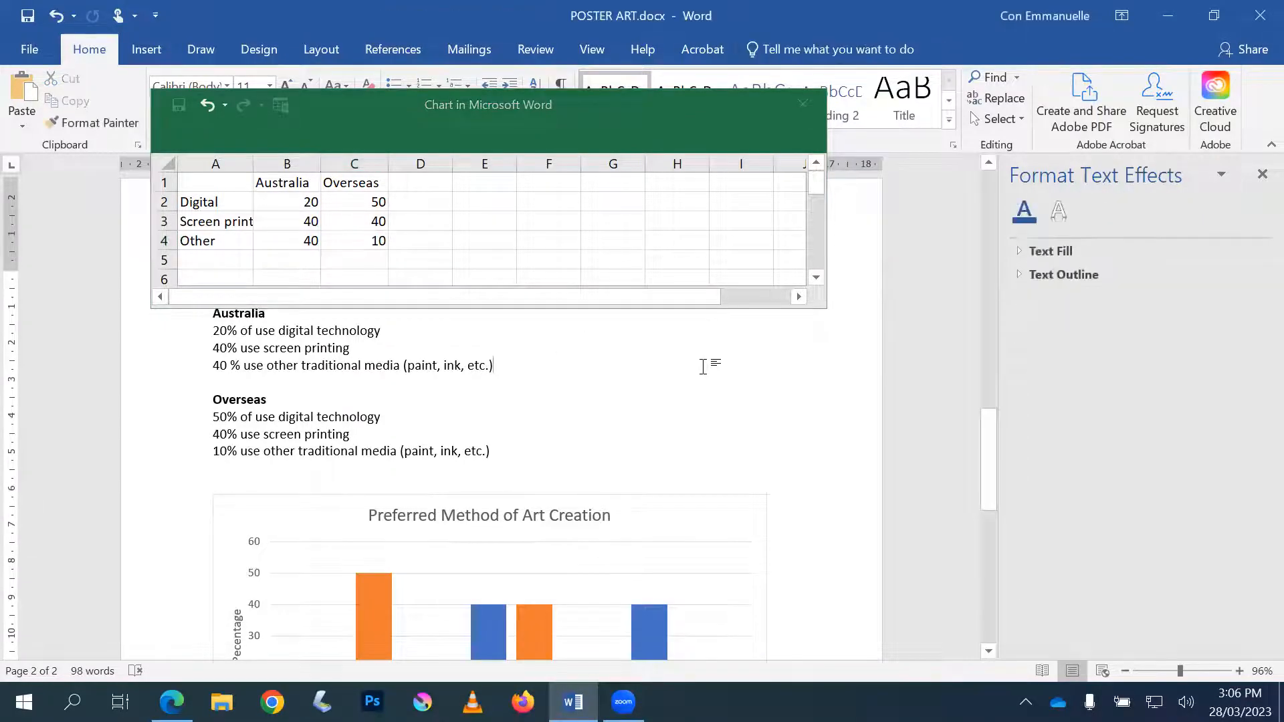
scroll(705, 365, down, 3)
scroll(704, 361, down, 2)
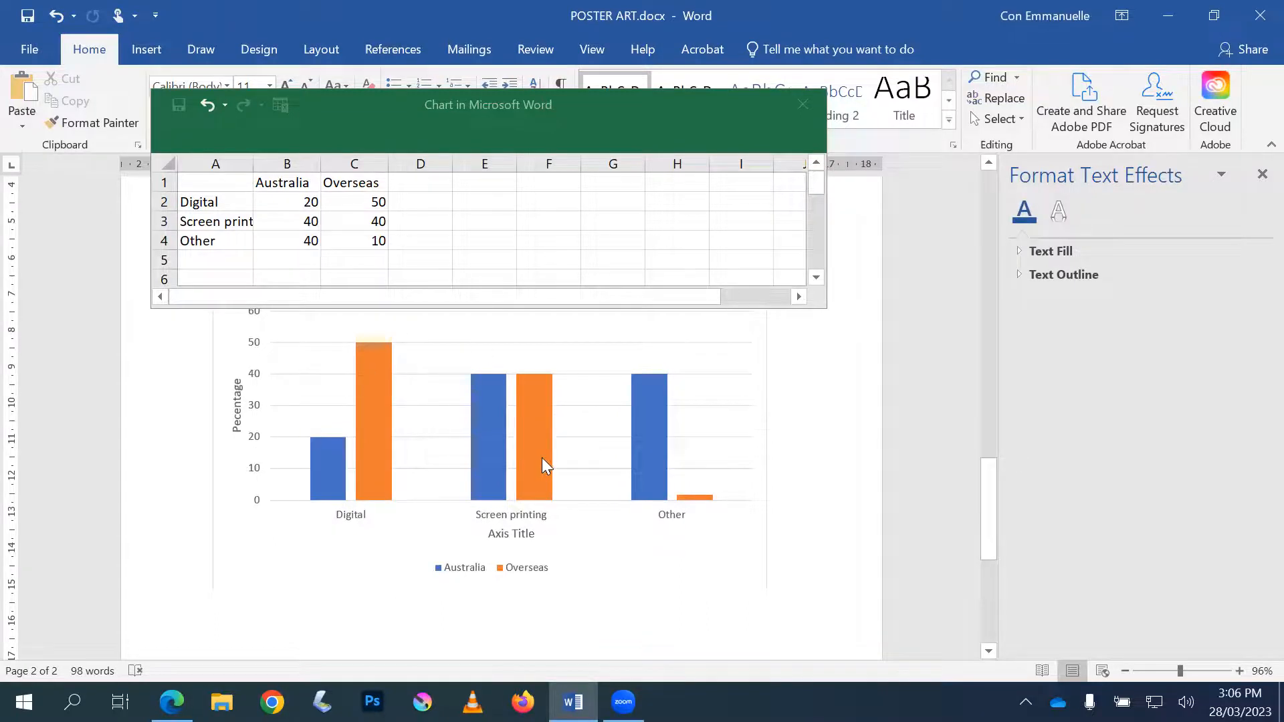
scroll(542, 459, up, 1)
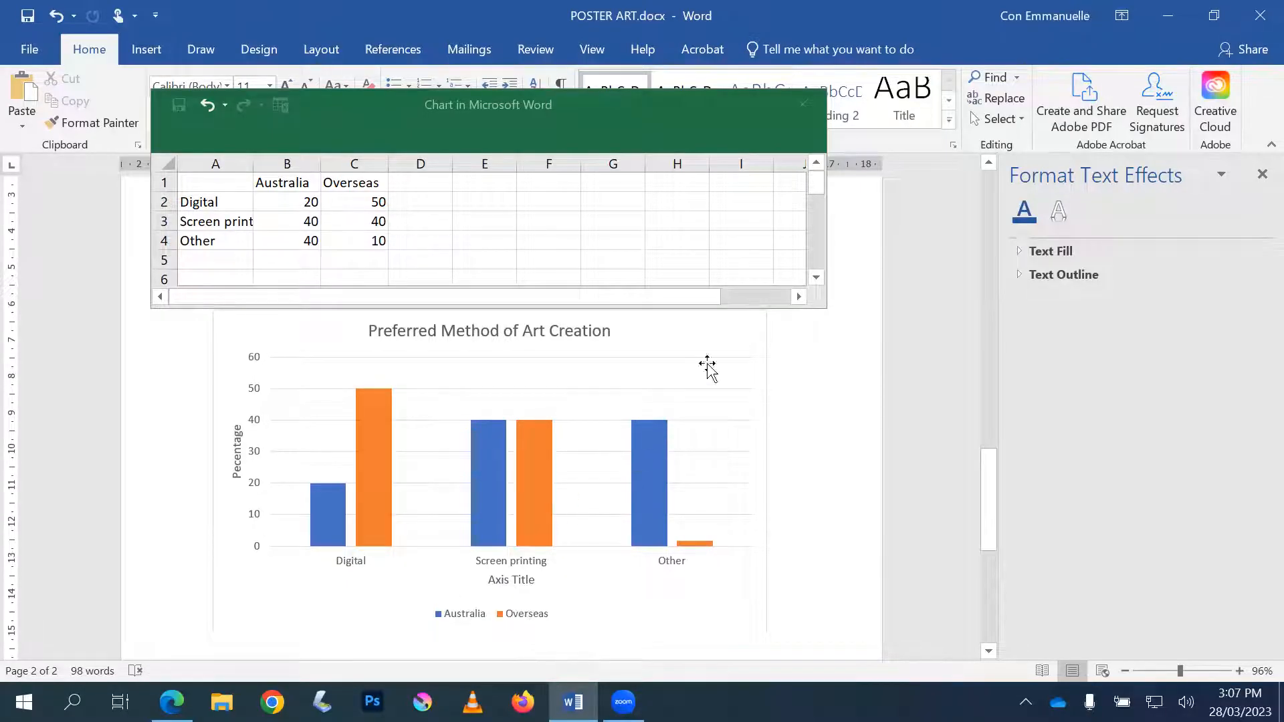
scroll(865, 419, up, 4)
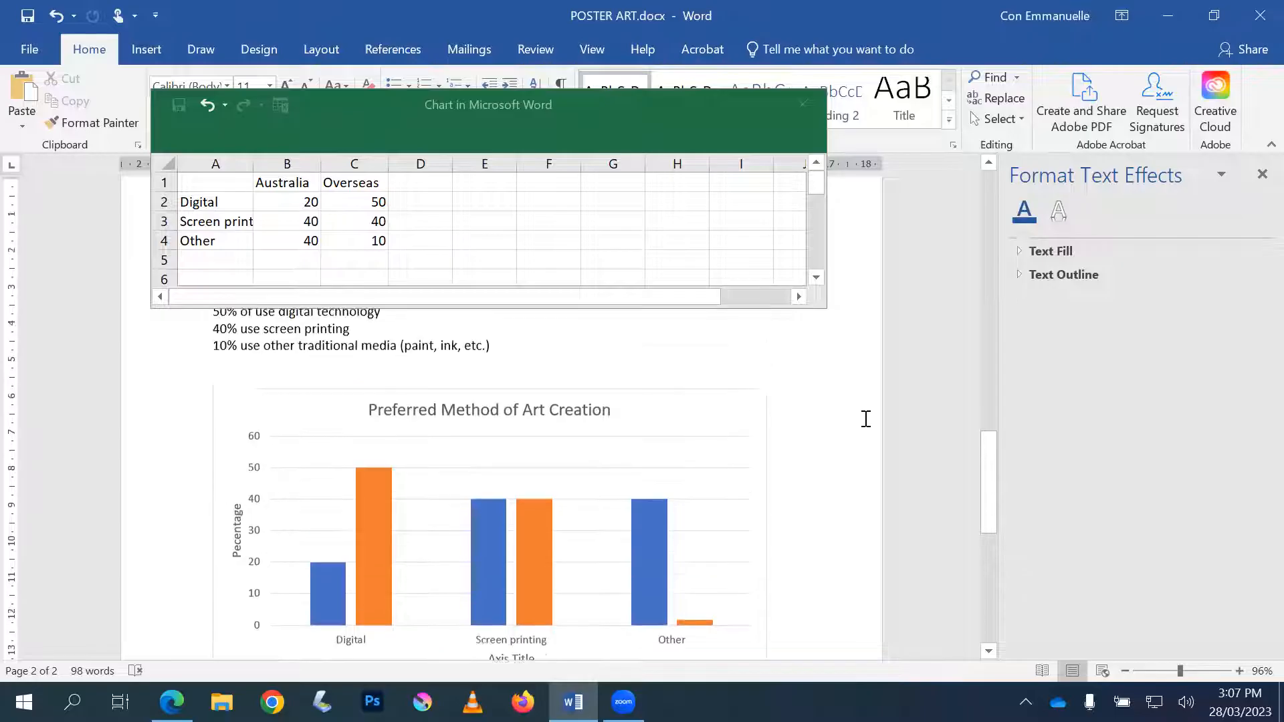
scroll(854, 413, down, 3)
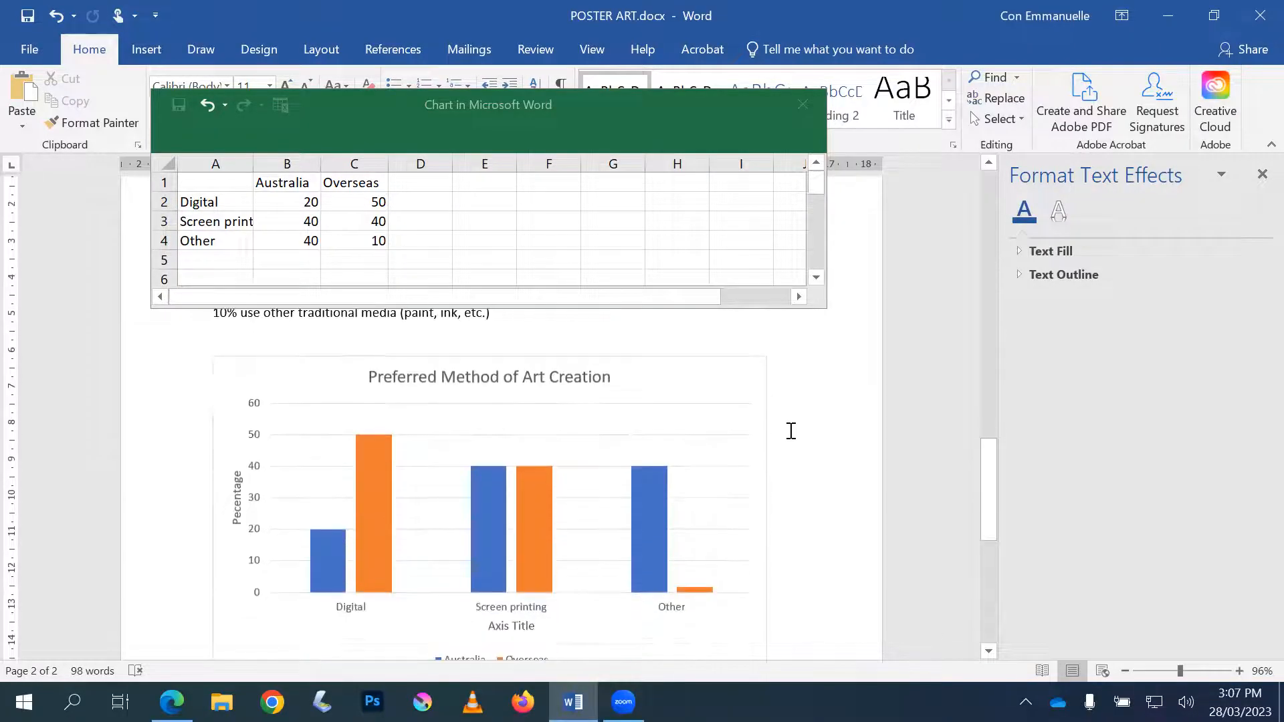
Step: Apply the chart style with a grey gradient background, wide adjoining columns and white data labels inside them
click(624, 450)
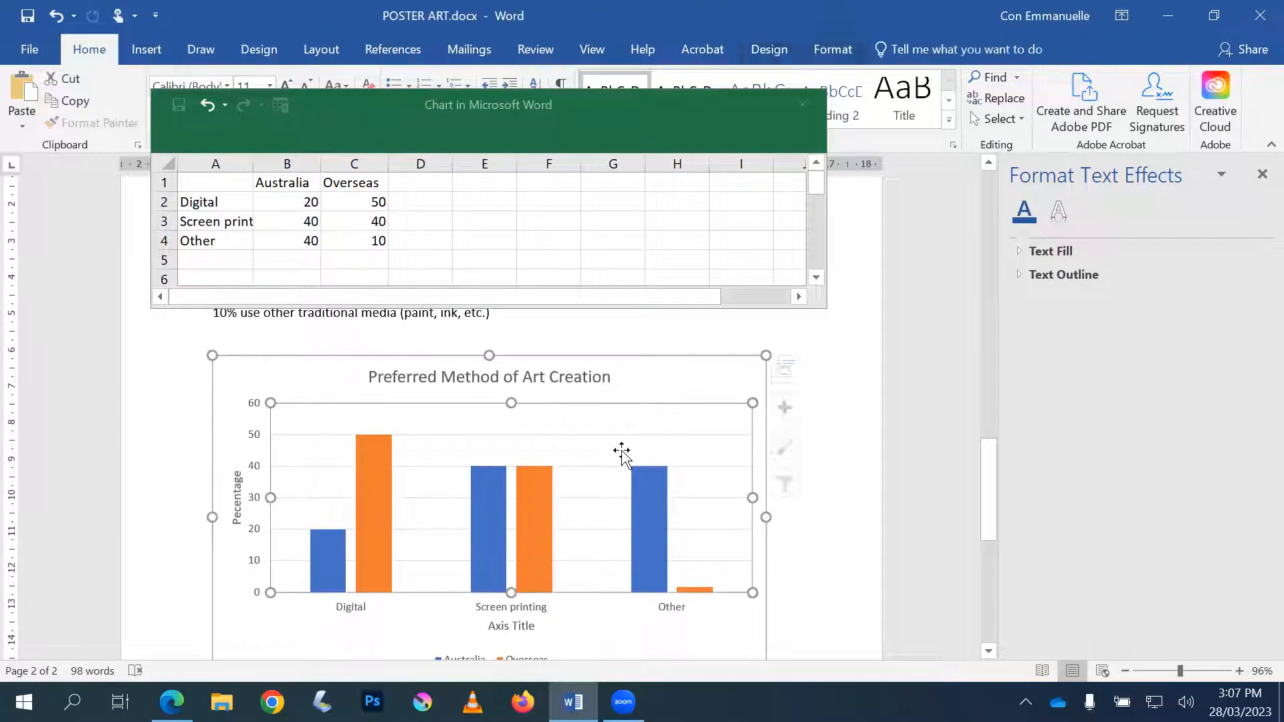
click(795, 447)
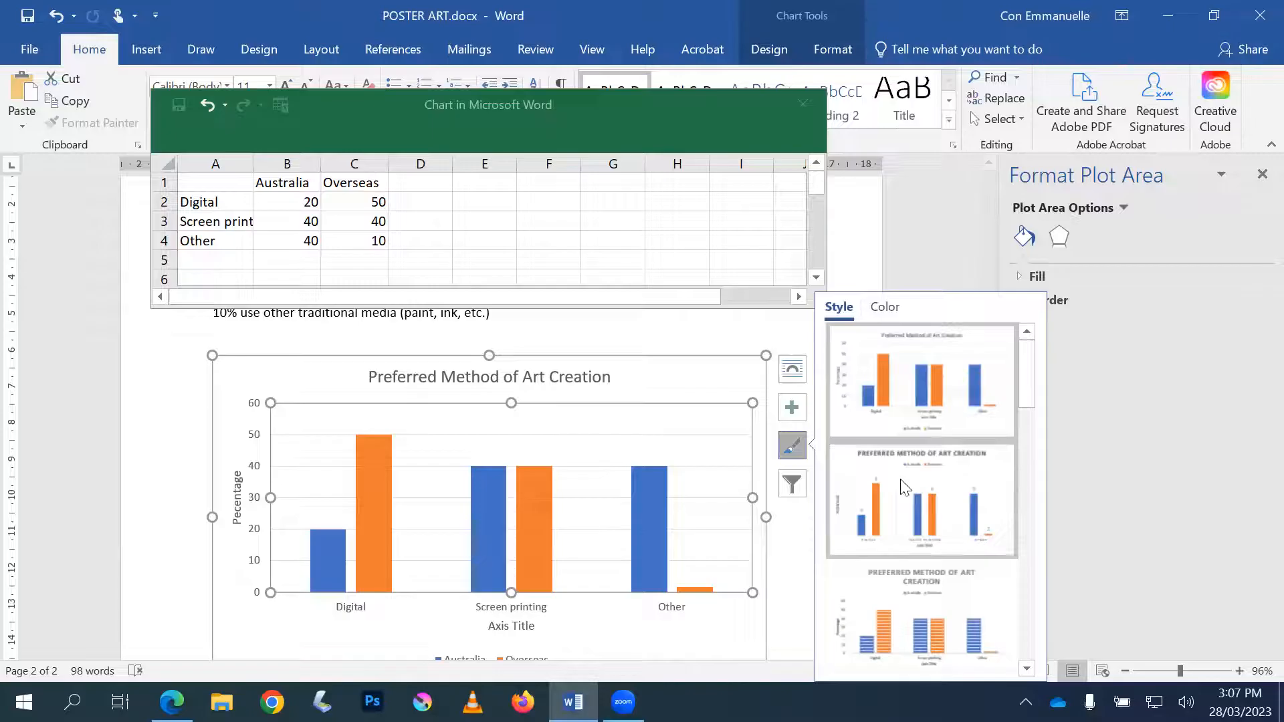
scroll(935, 505, down, 2)
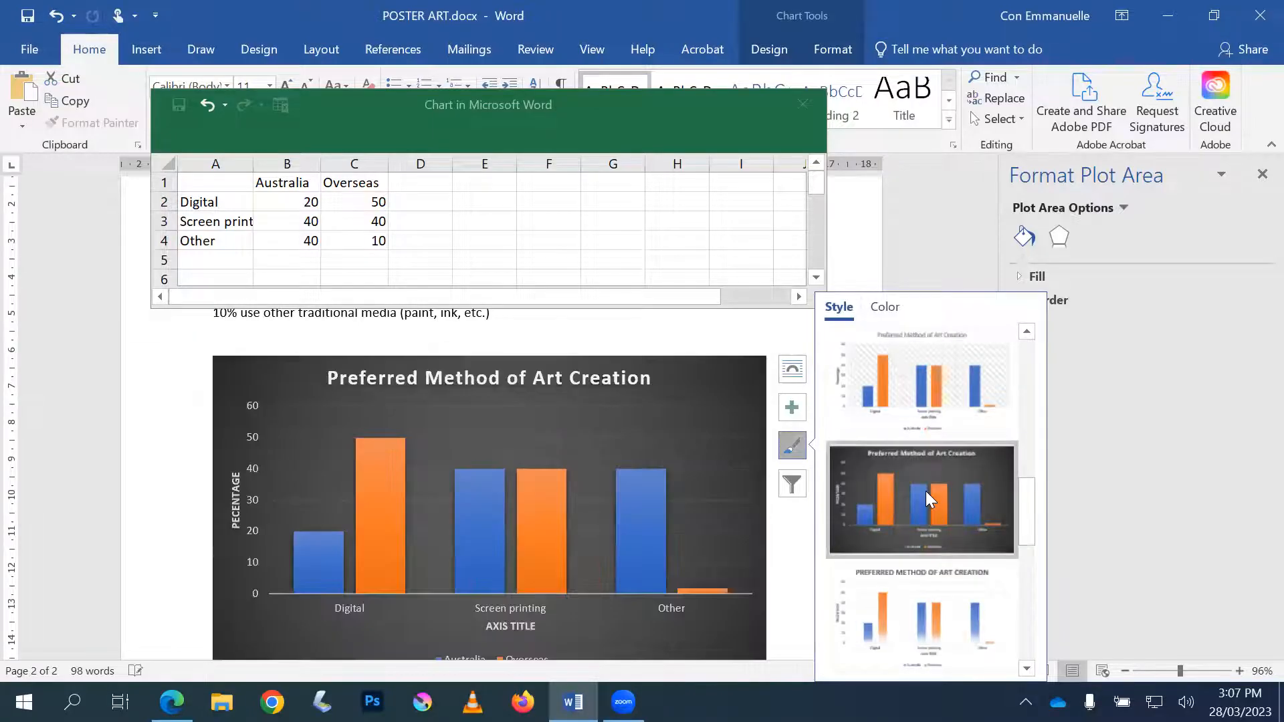
scroll(925, 492, up, 1)
click(918, 509)
scroll(904, 465, up, 2)
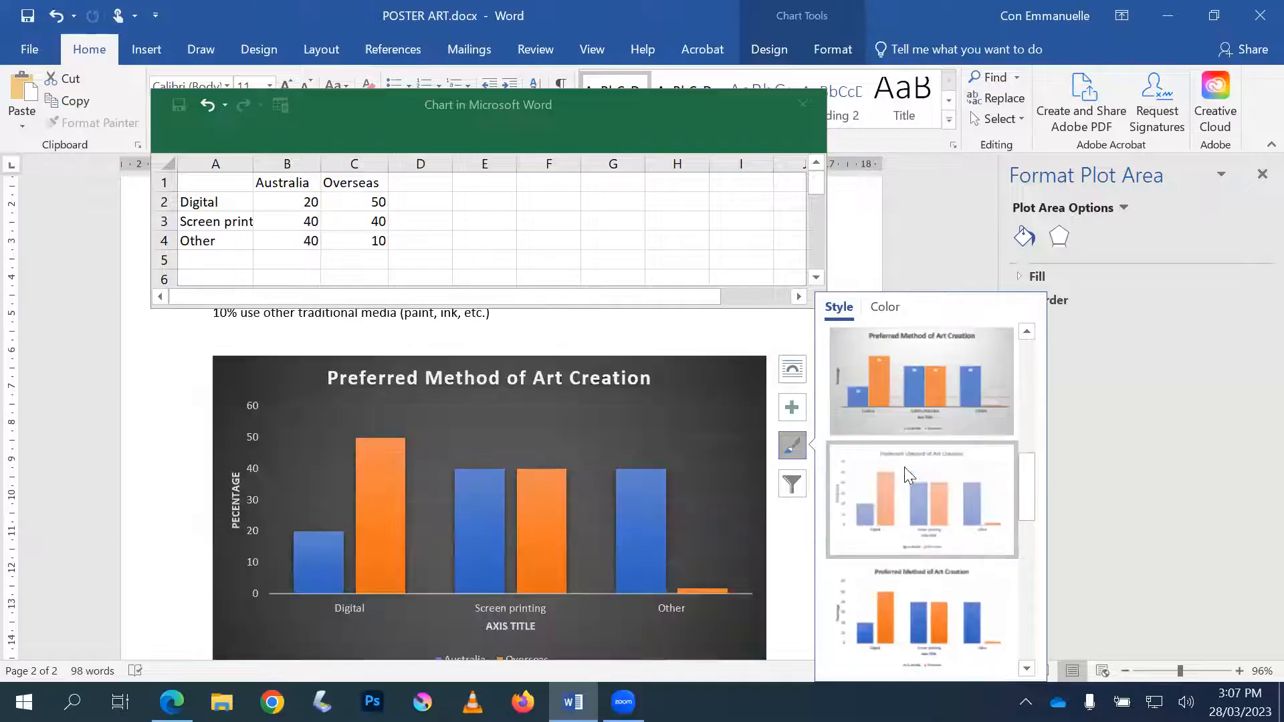
scroll(909, 521, down, 2)
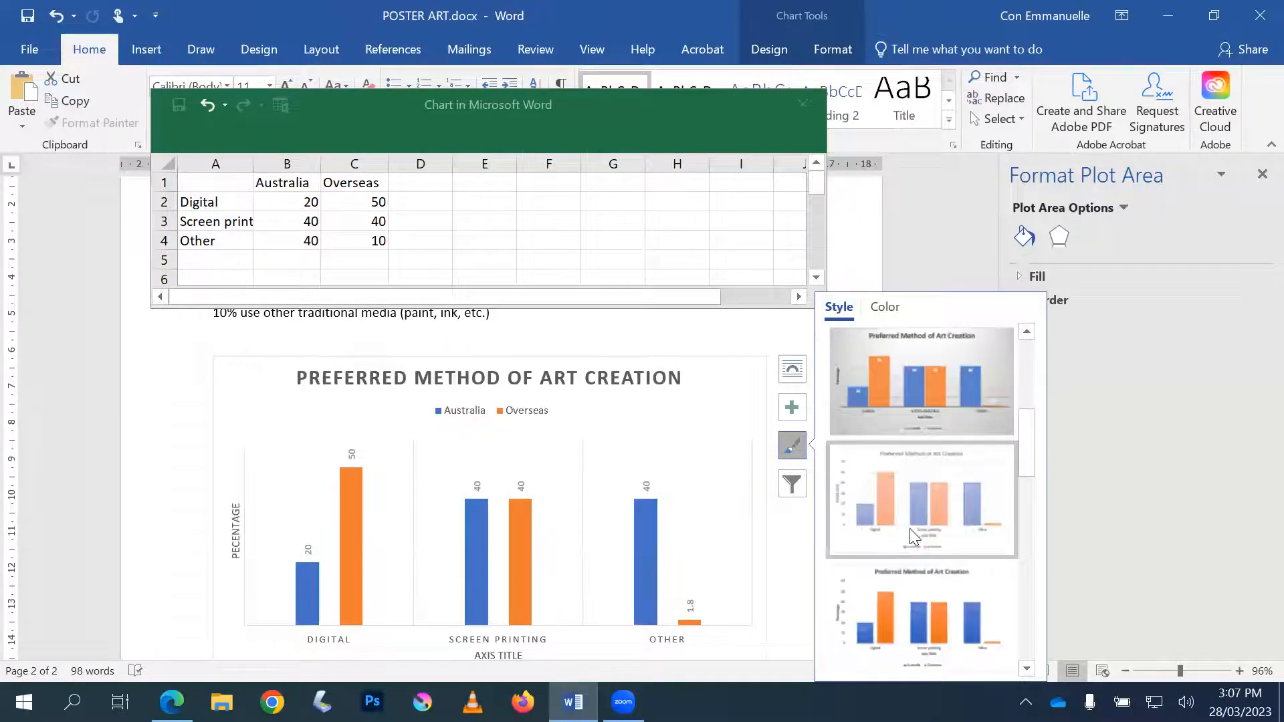
scroll(922, 599, down, 3)
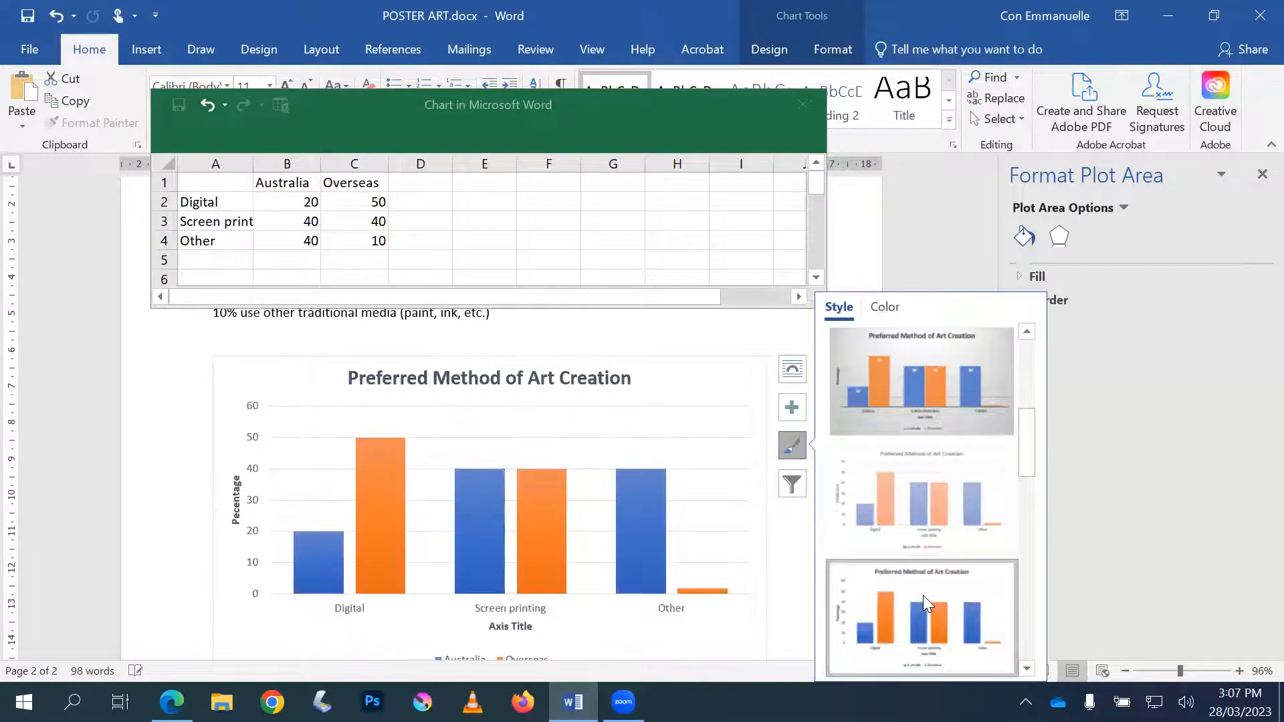
scroll(918, 596, down, 2)
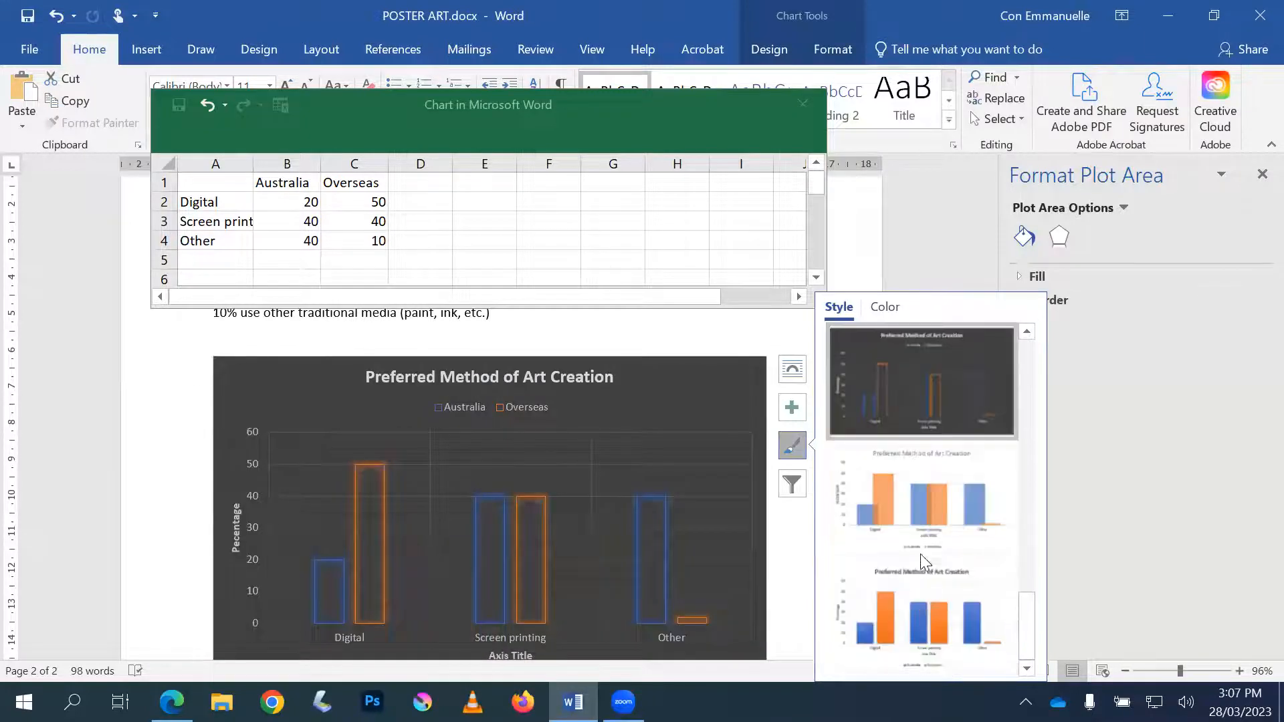
scroll(948, 596, up, 5)
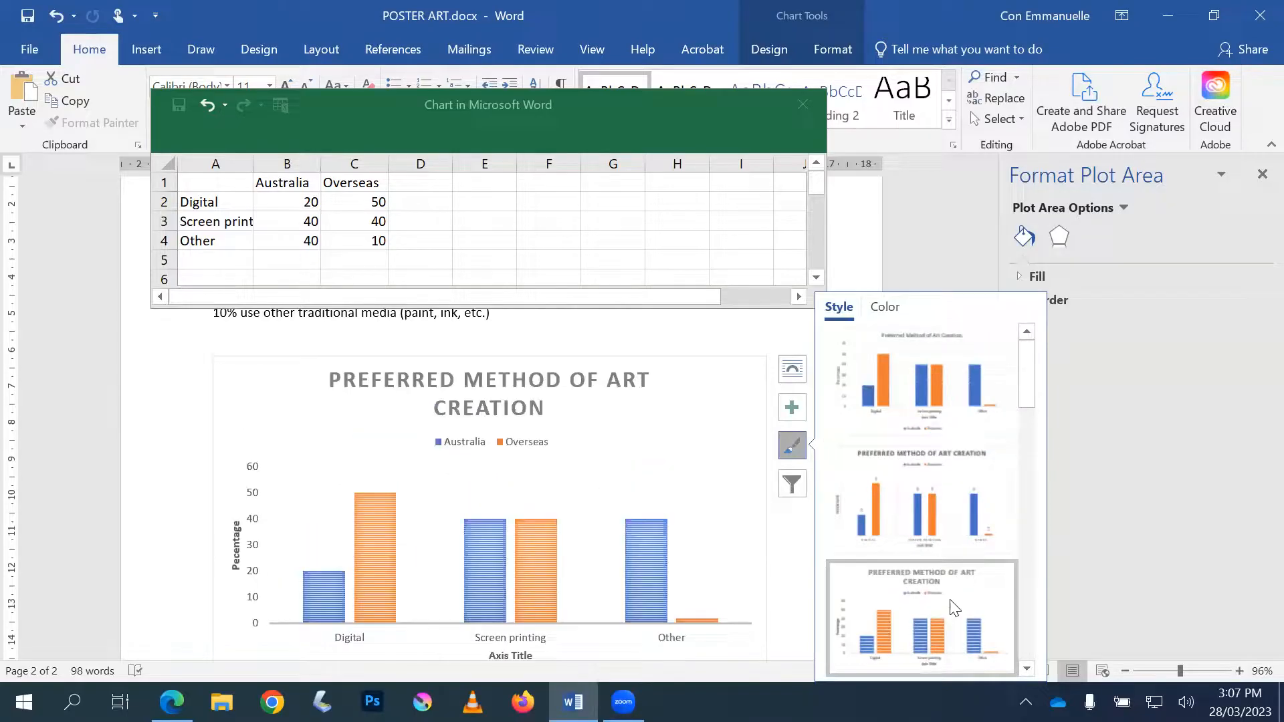
drag(1030, 380, 1024, 463)
click(865, 526)
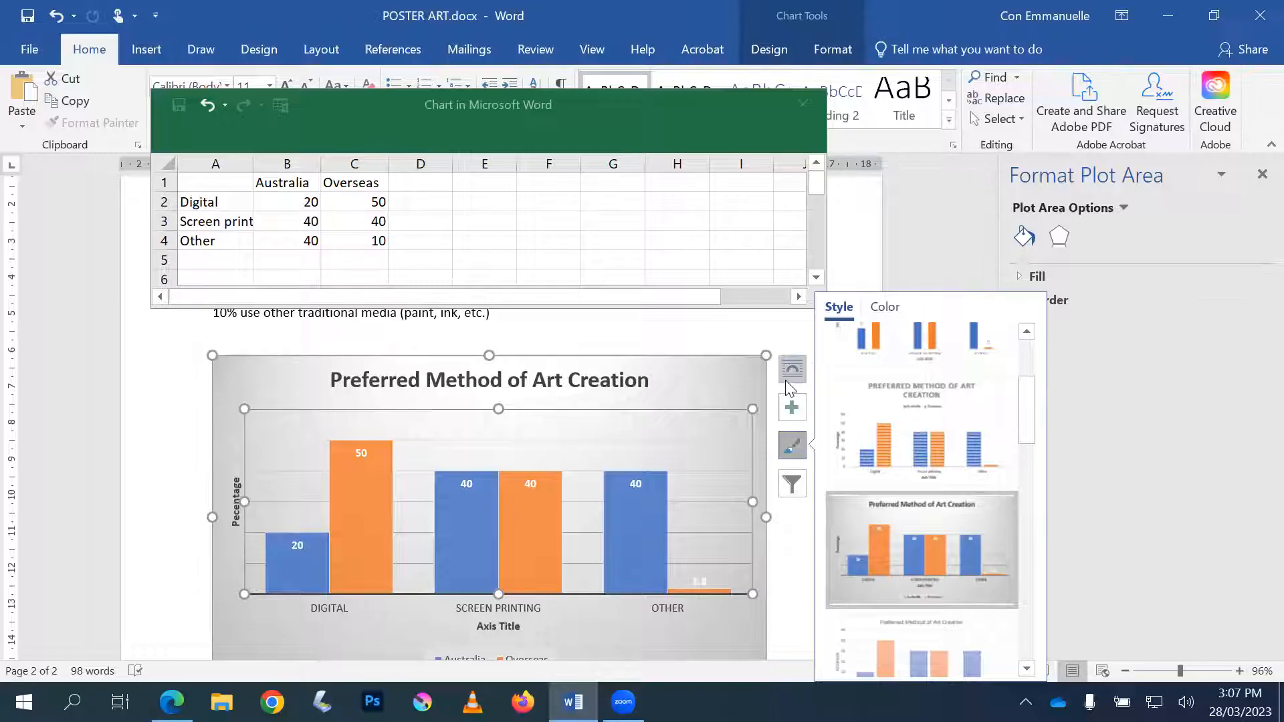
click(792, 412)
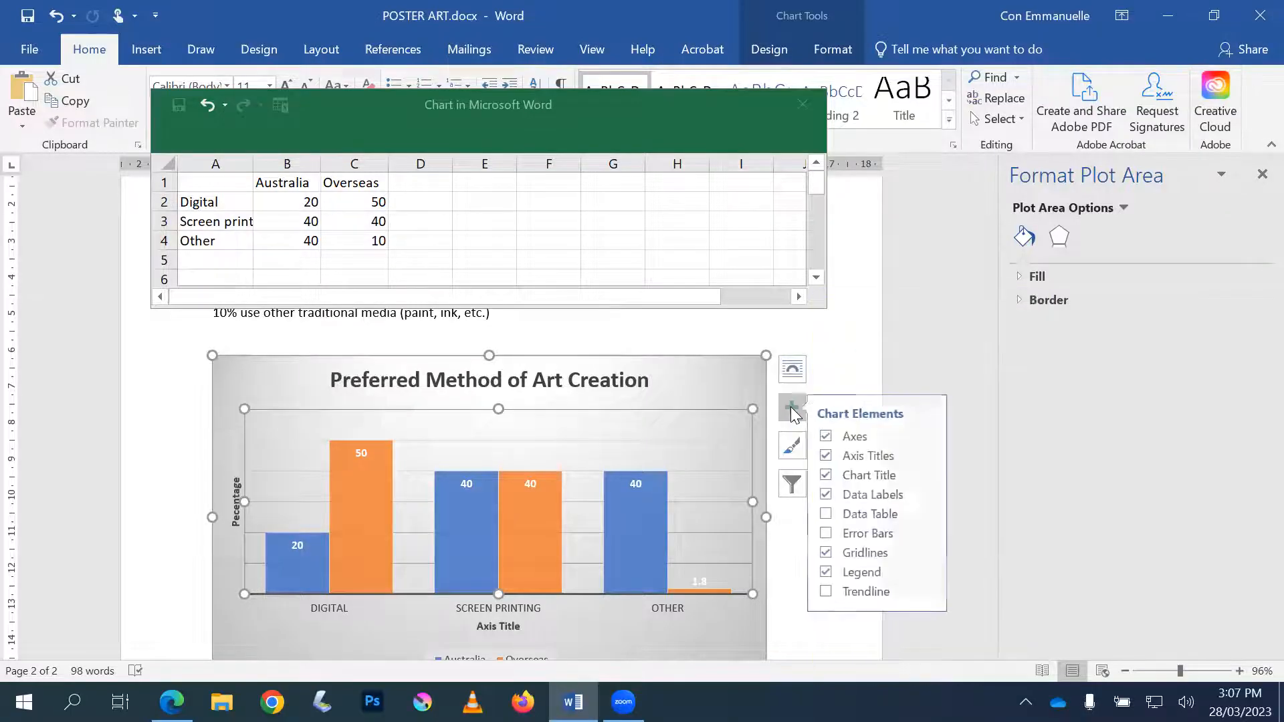
click(792, 412)
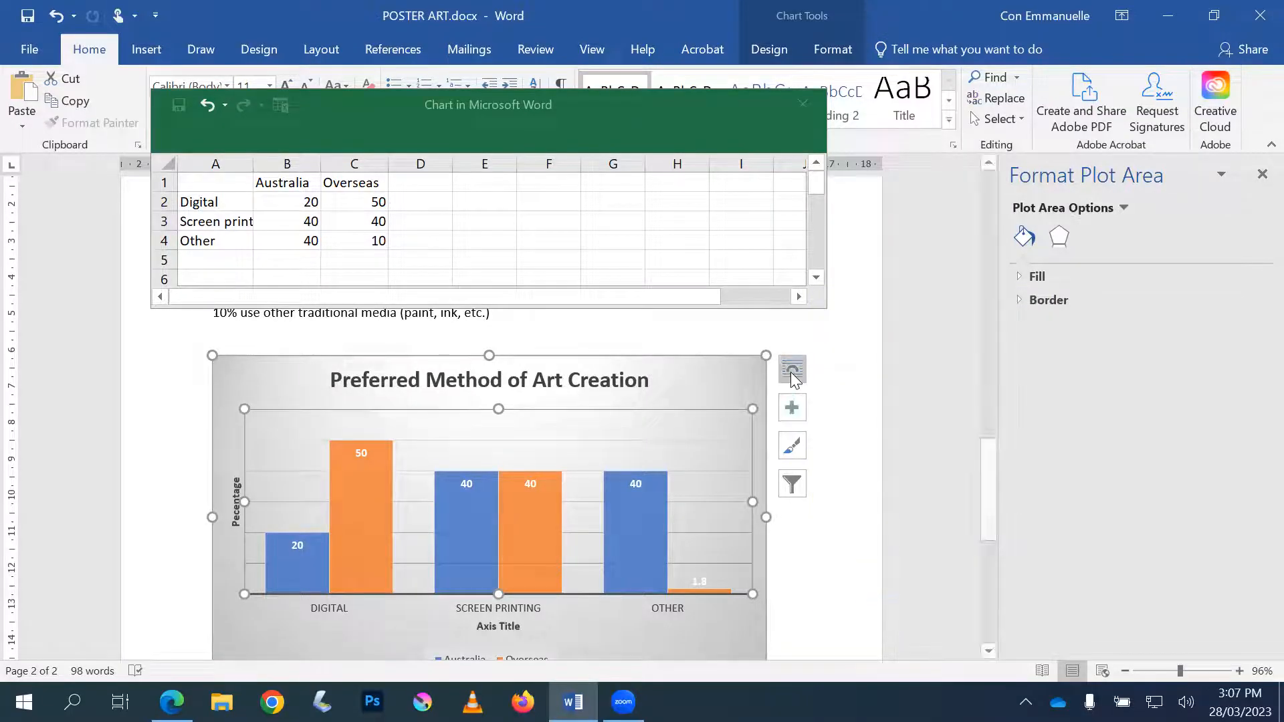
click(792, 370)
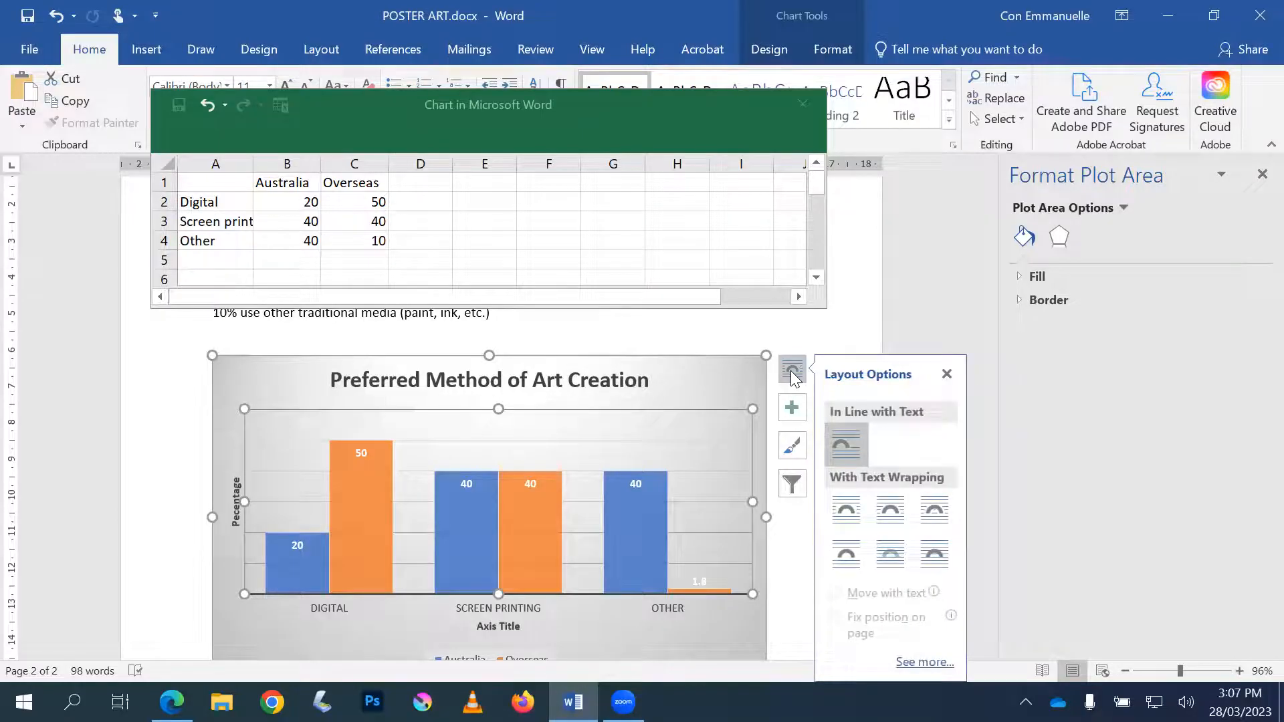
click(792, 374)
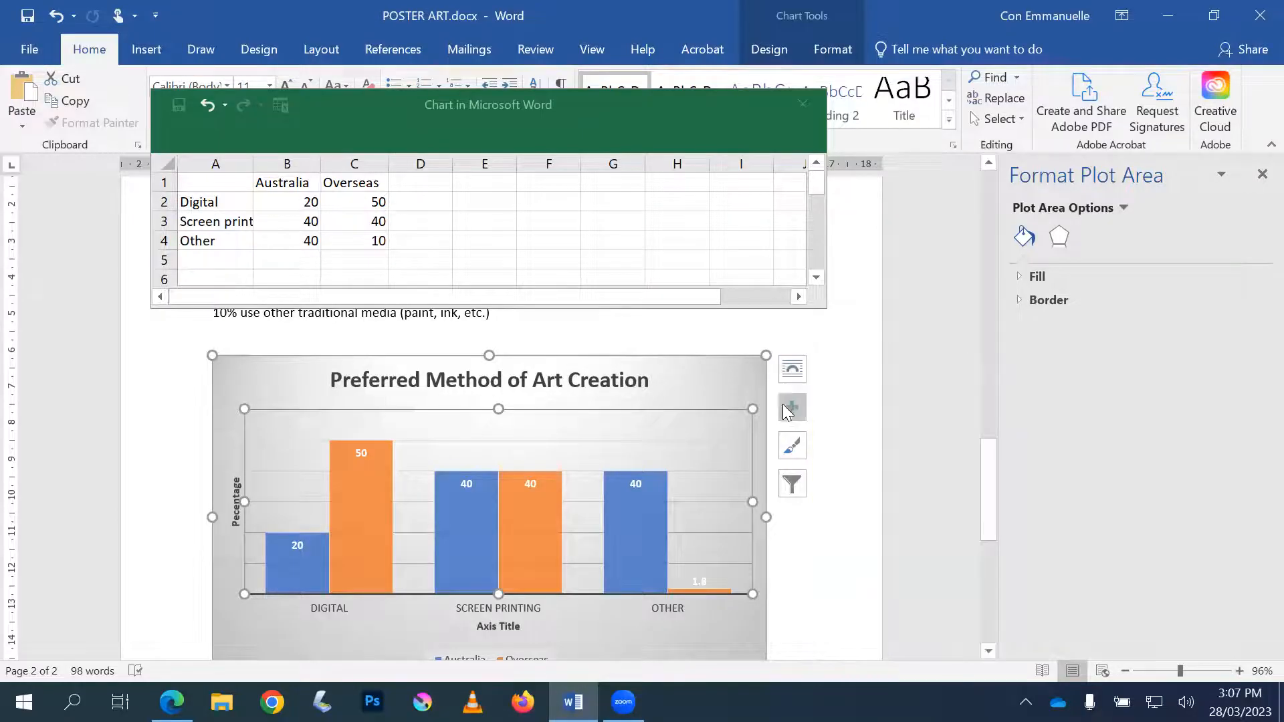
Step: Set the Australia data series to a series overlap of -26% and a gap width of 35%
click(457, 515)
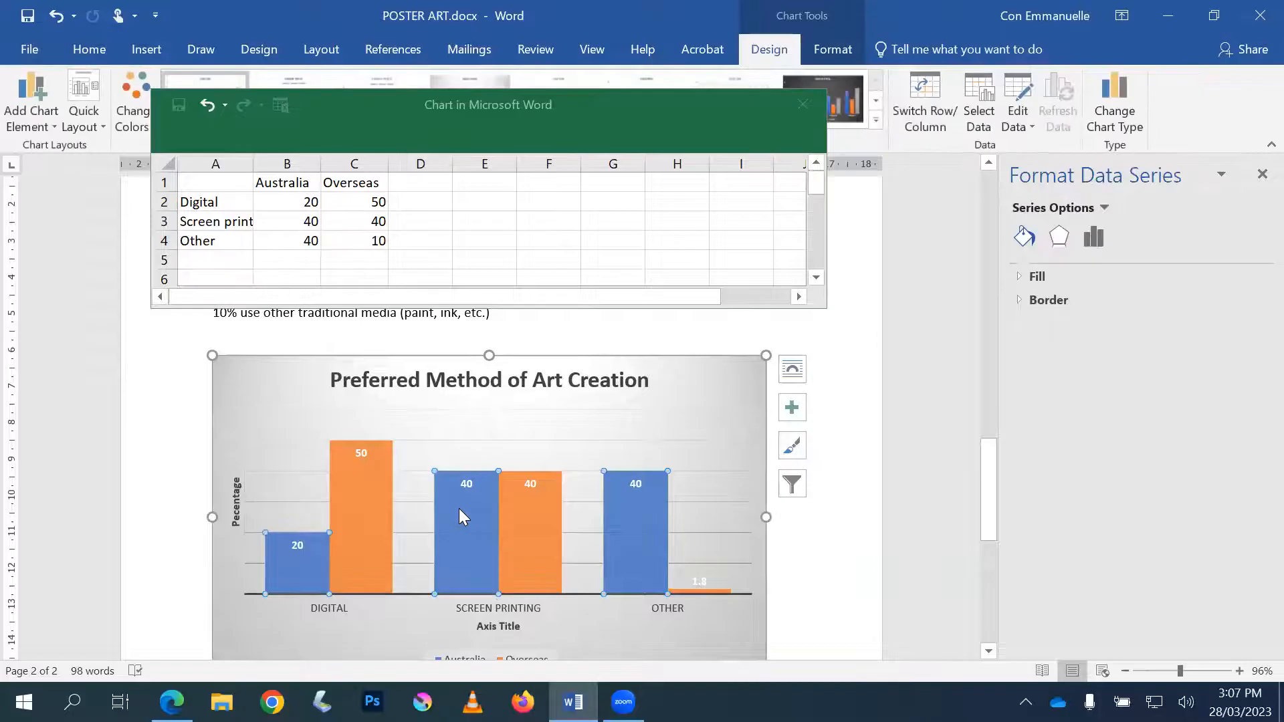
click(1093, 239)
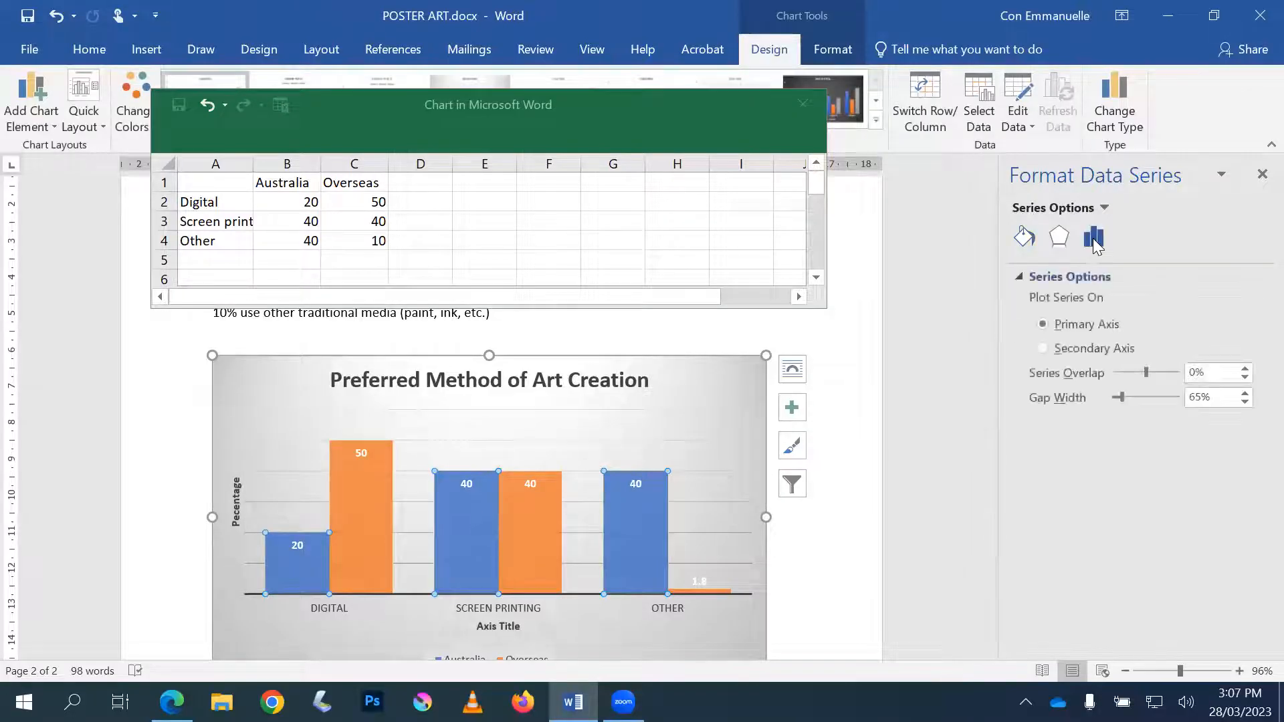
drag(1121, 405, 1141, 379)
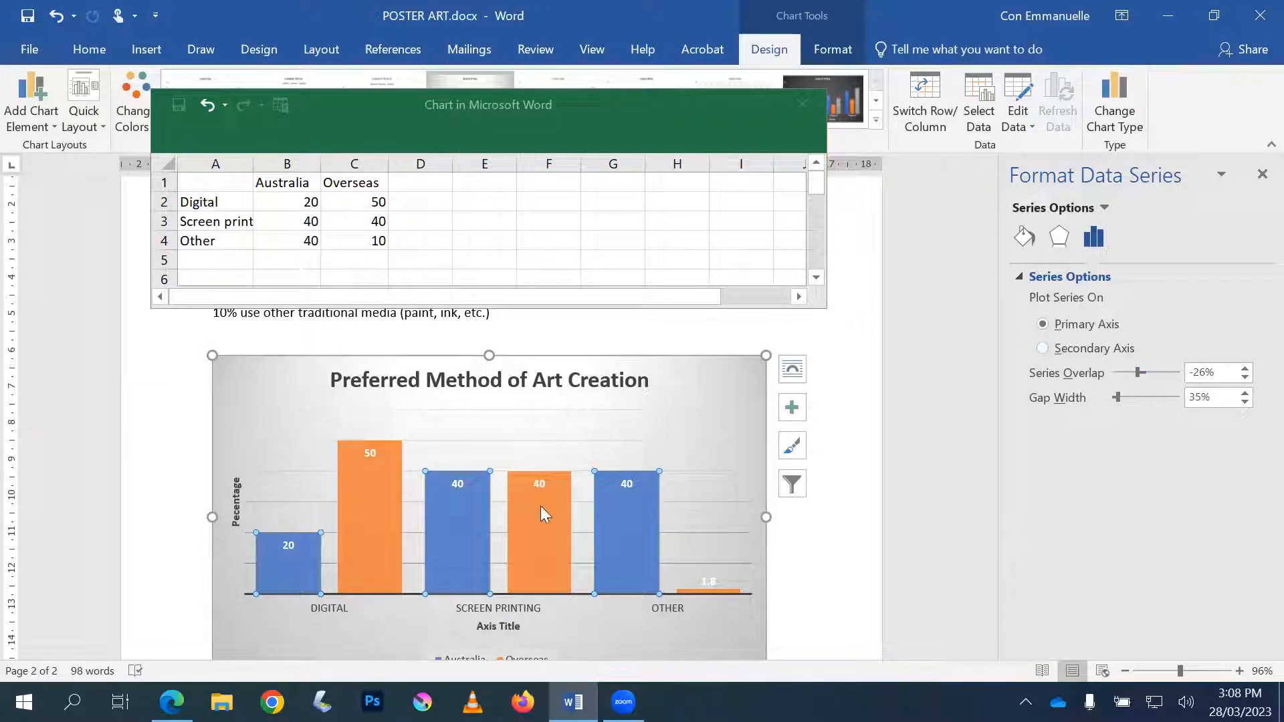
click(682, 339)
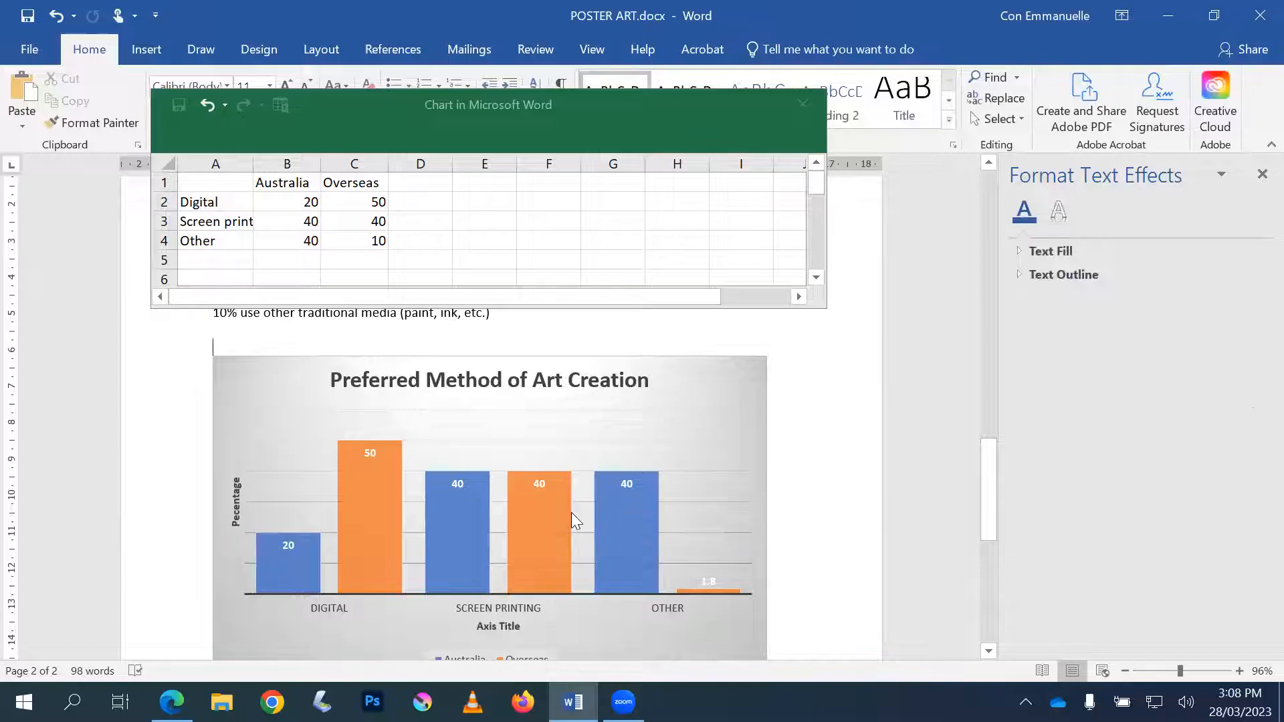
scroll(572, 514, up, 3)
scroll(573, 508, down, 3)
click(460, 487)
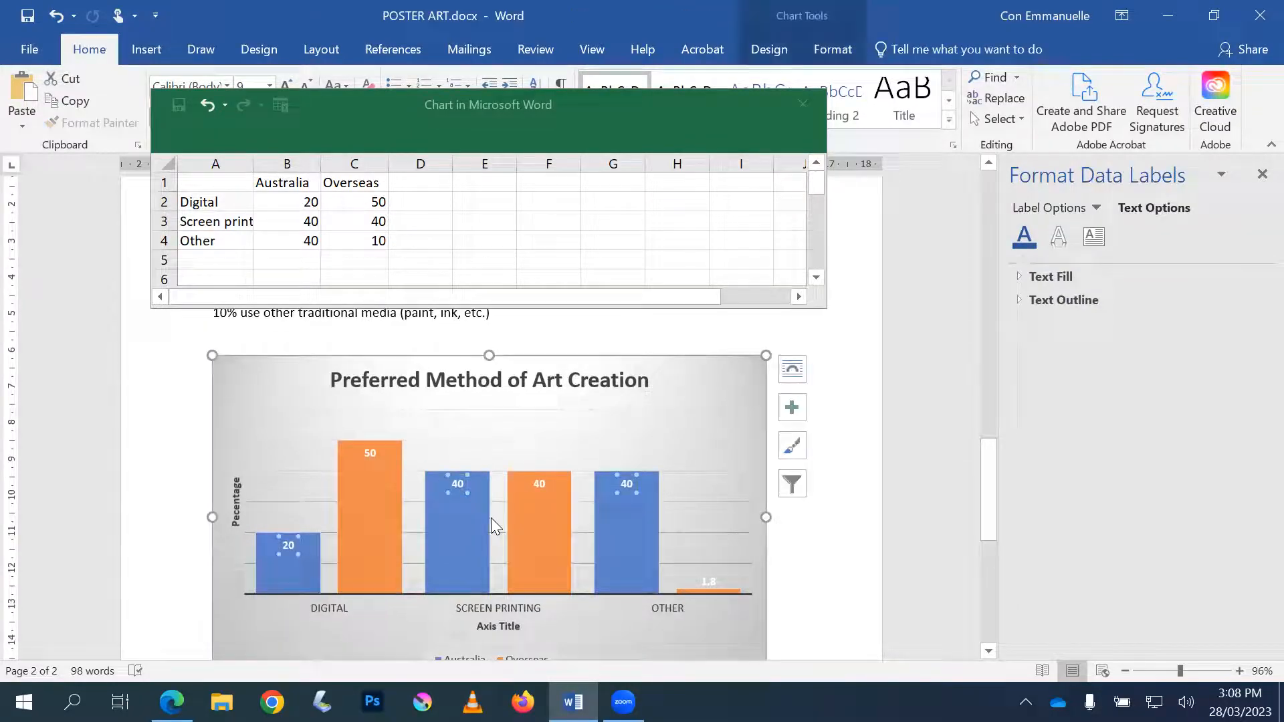
mouse_move(491, 519)
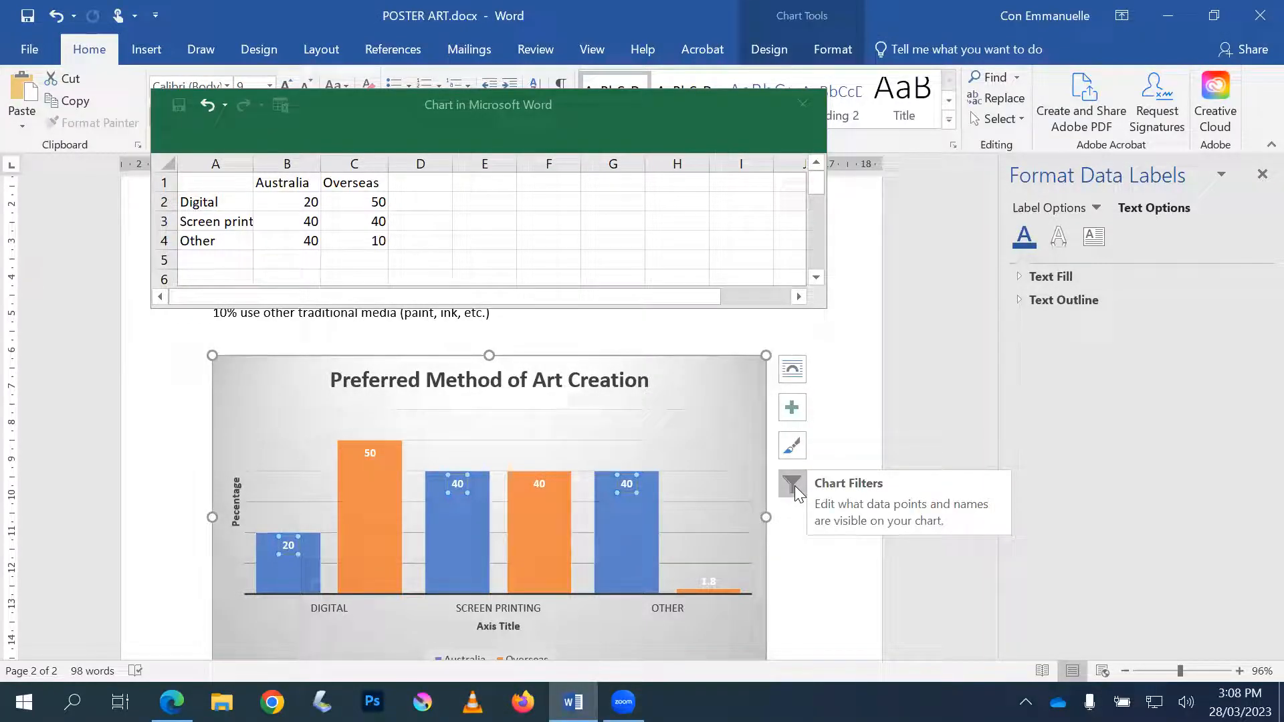
click(791, 407)
click(791, 409)
click(793, 447)
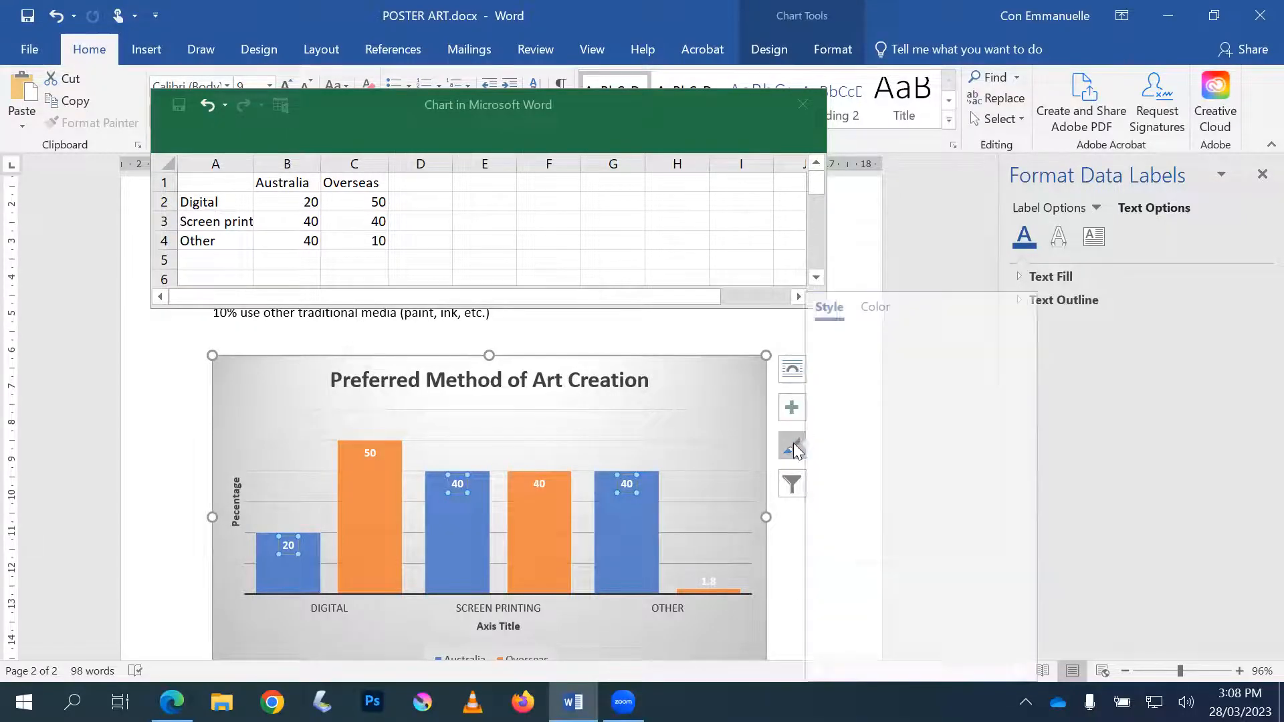
click(794, 447)
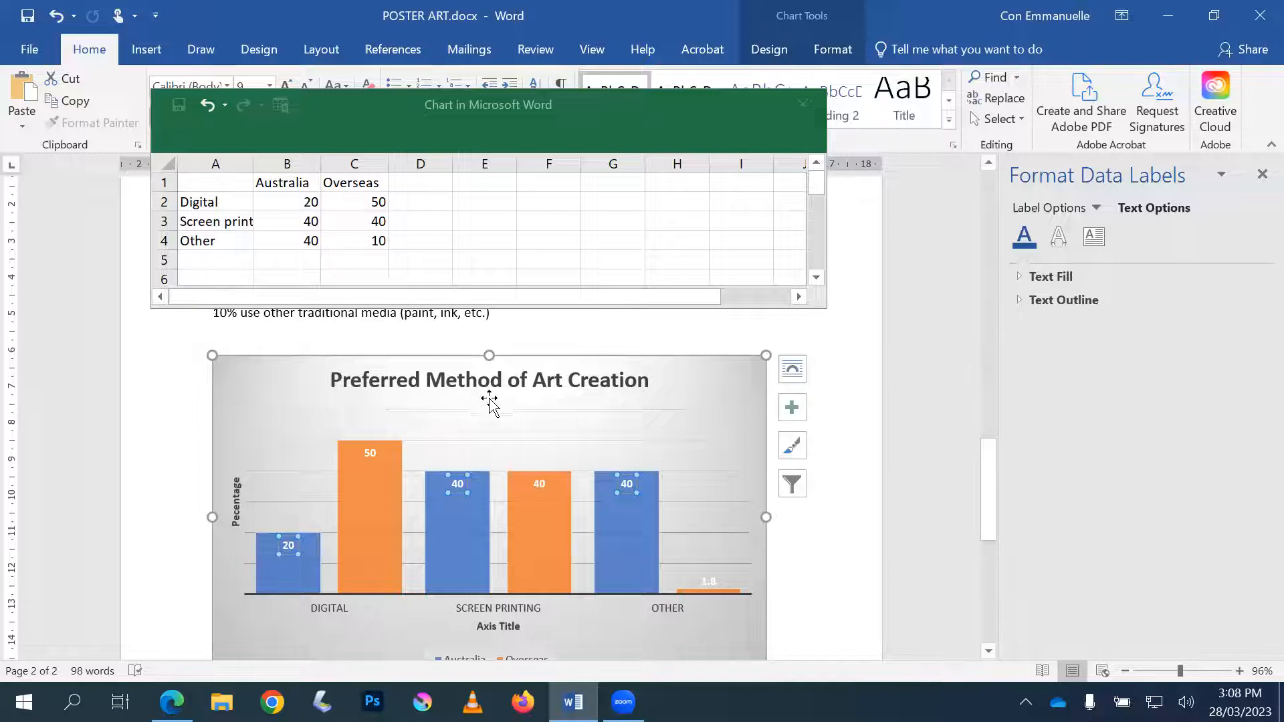
Step: Preview the chart as Clustered Bar, Scatter, Line and Pie types without applying any of them
click(455, 424)
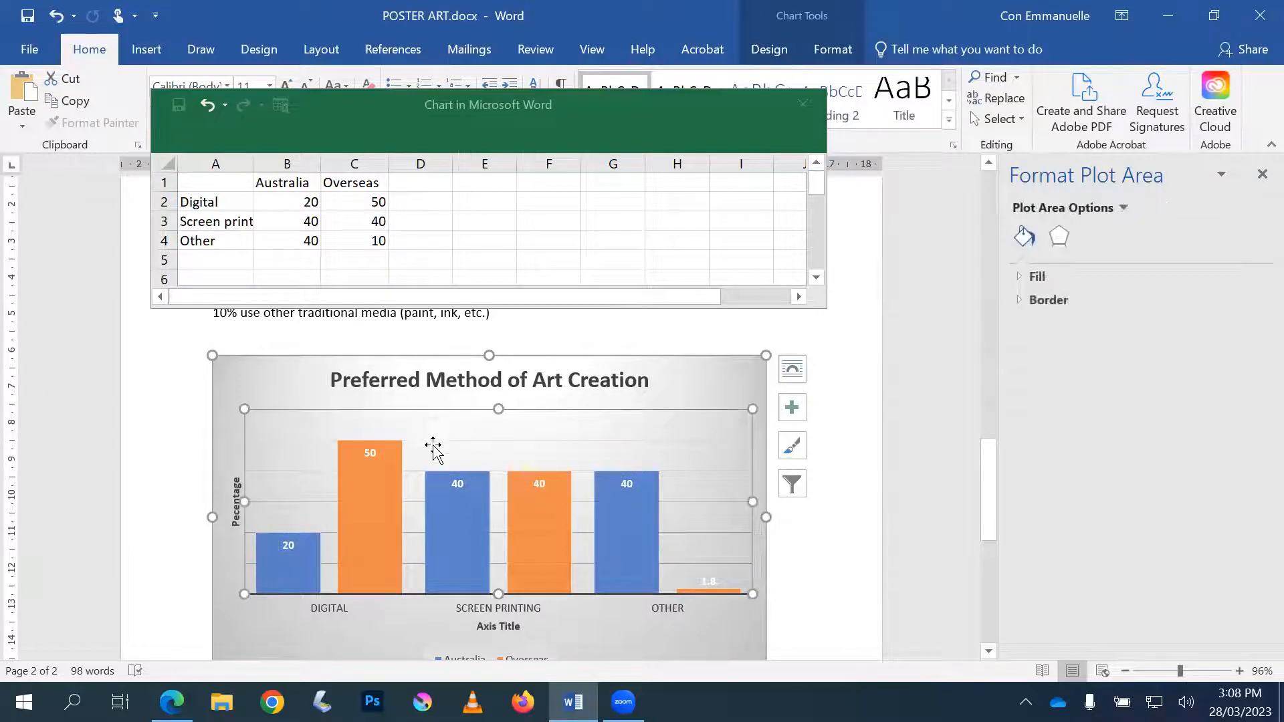
right_click(433, 445)
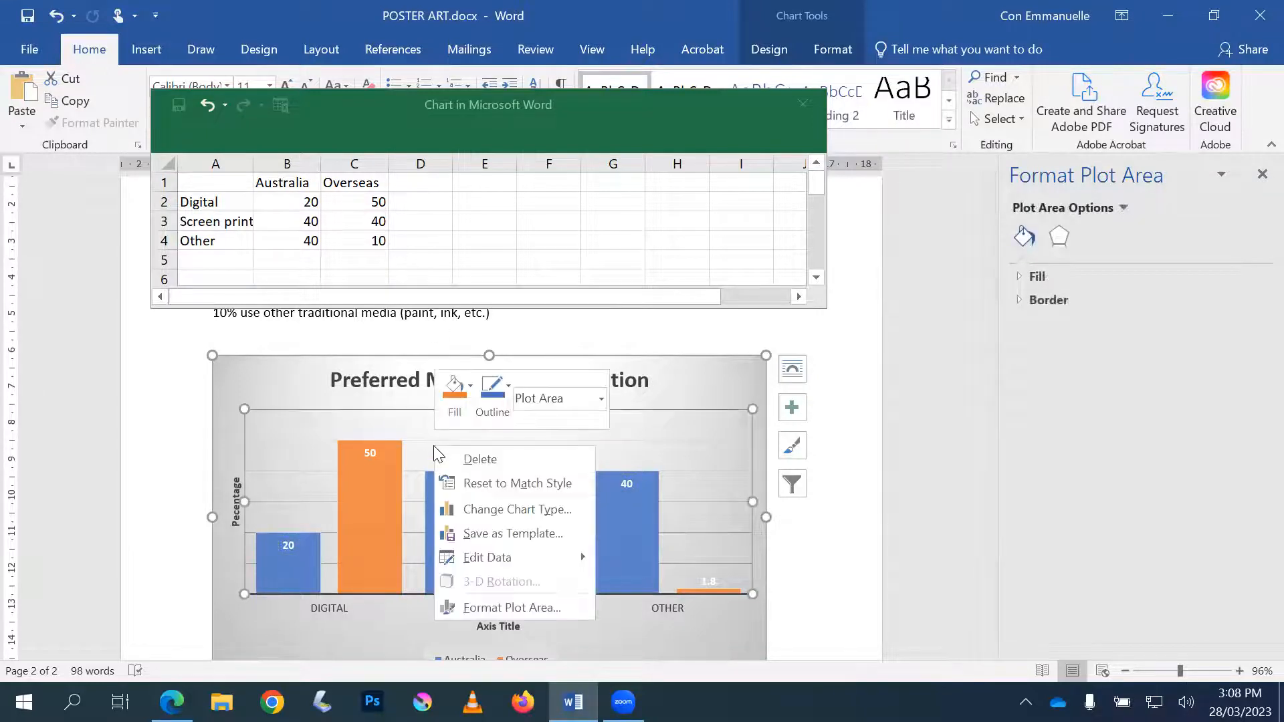
click(518, 510)
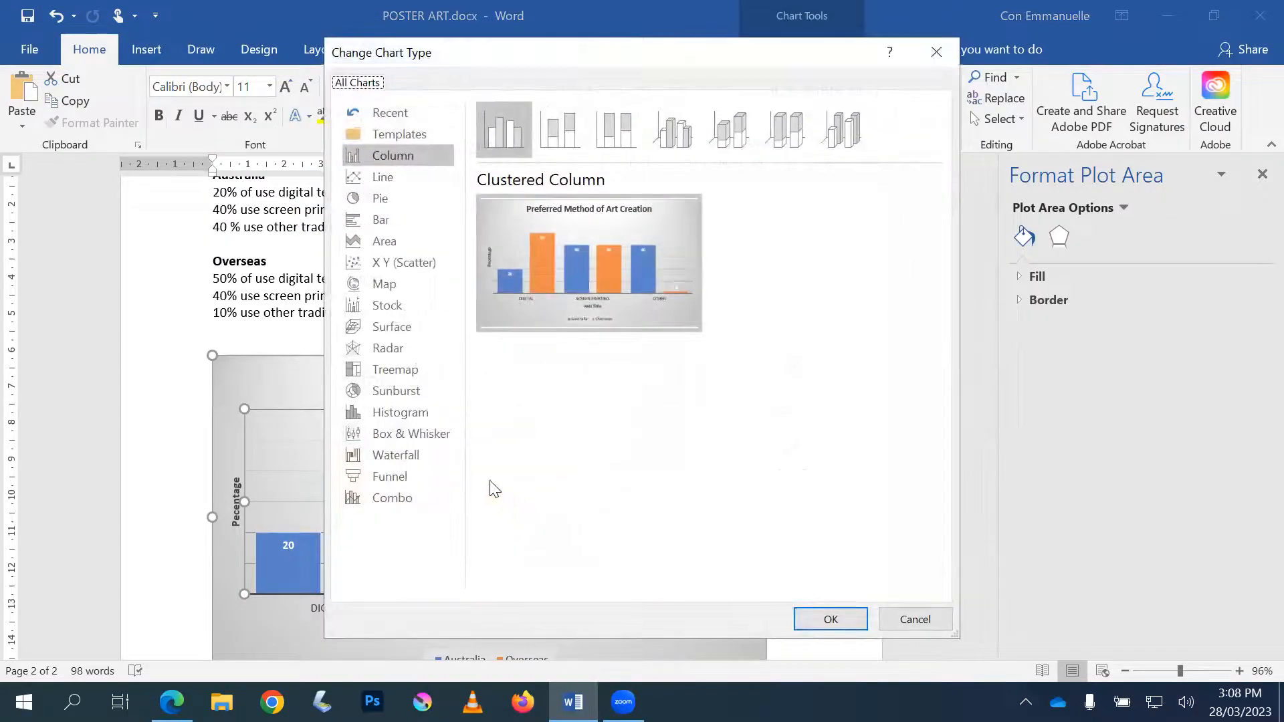
click(399, 218)
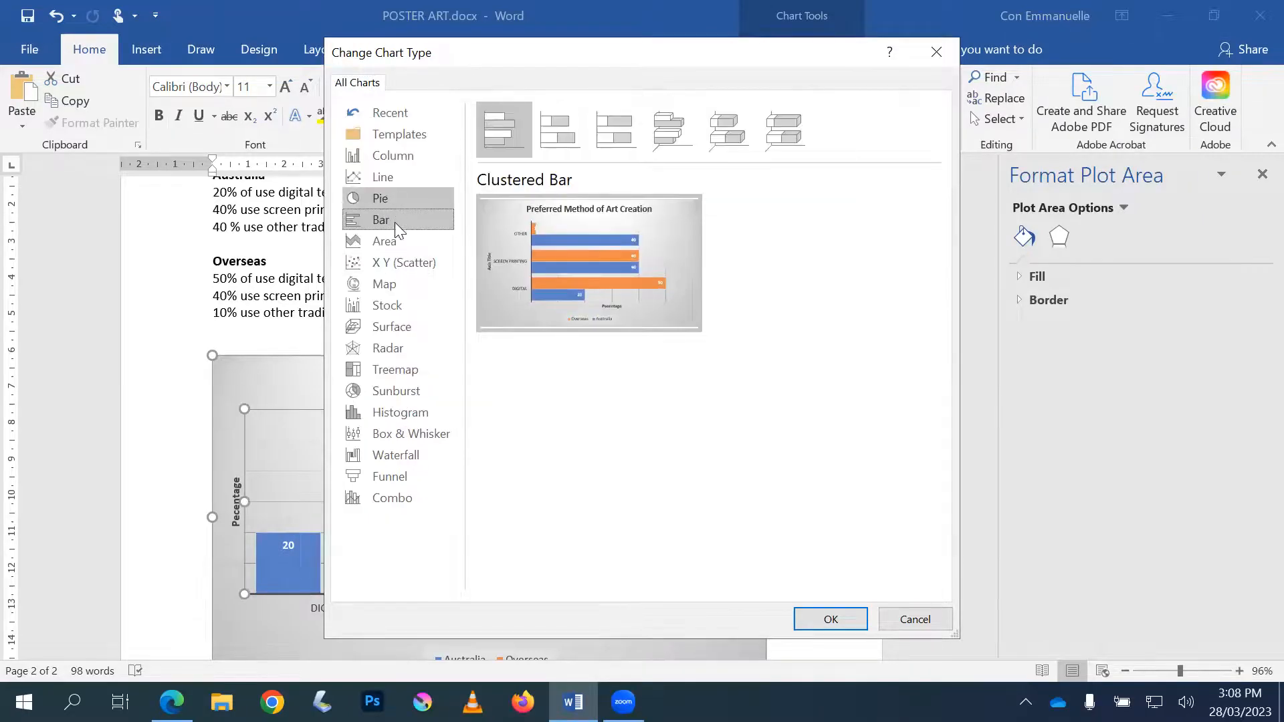
click(404, 262)
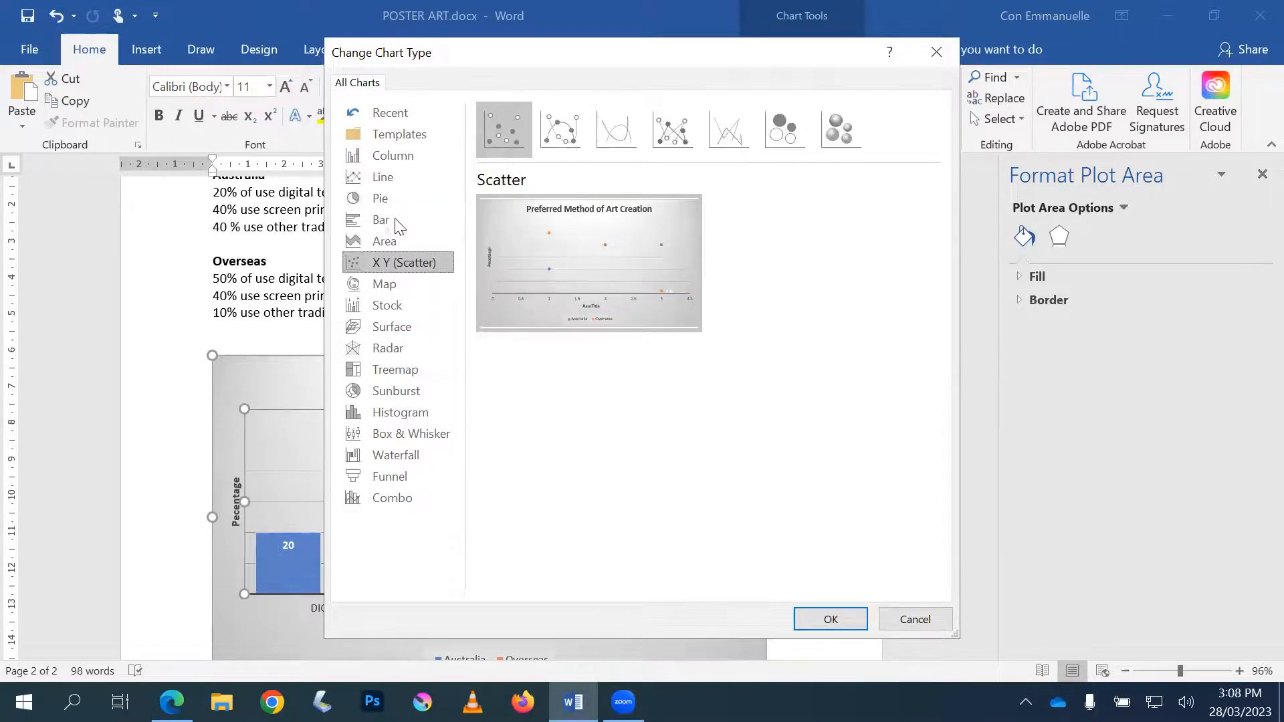
click(395, 171)
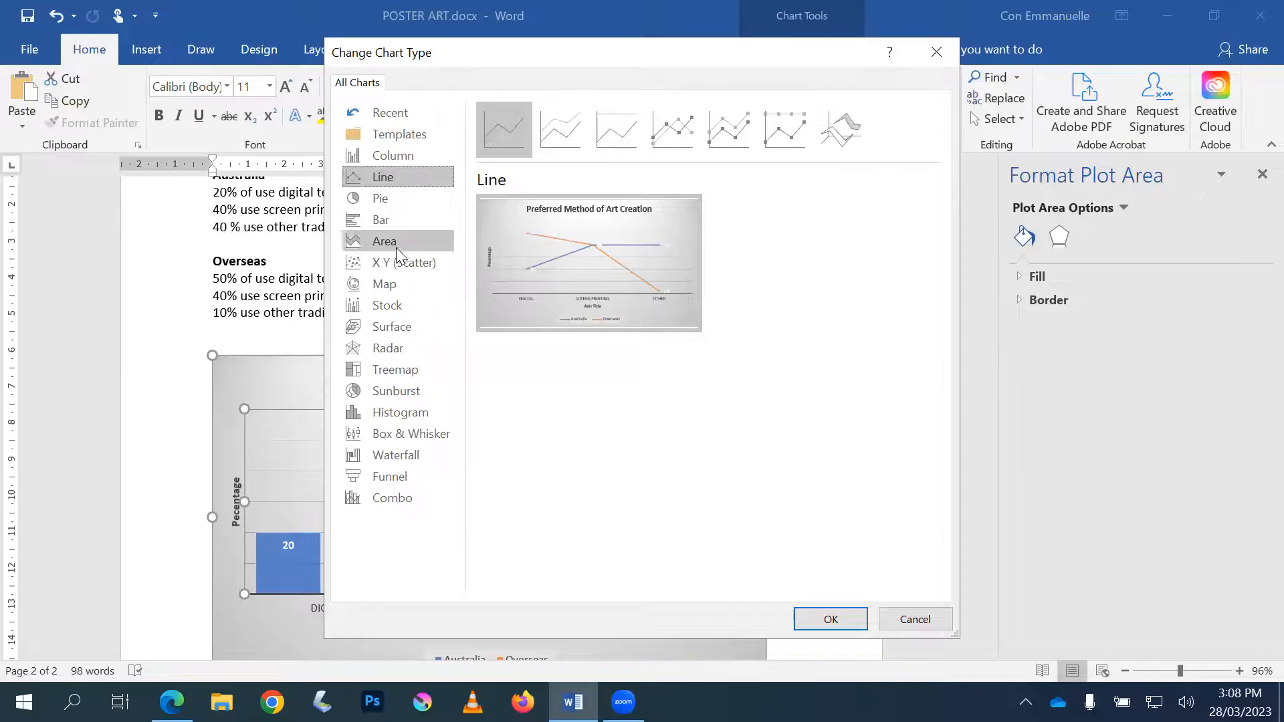
click(399, 194)
mouse_move(623, 268)
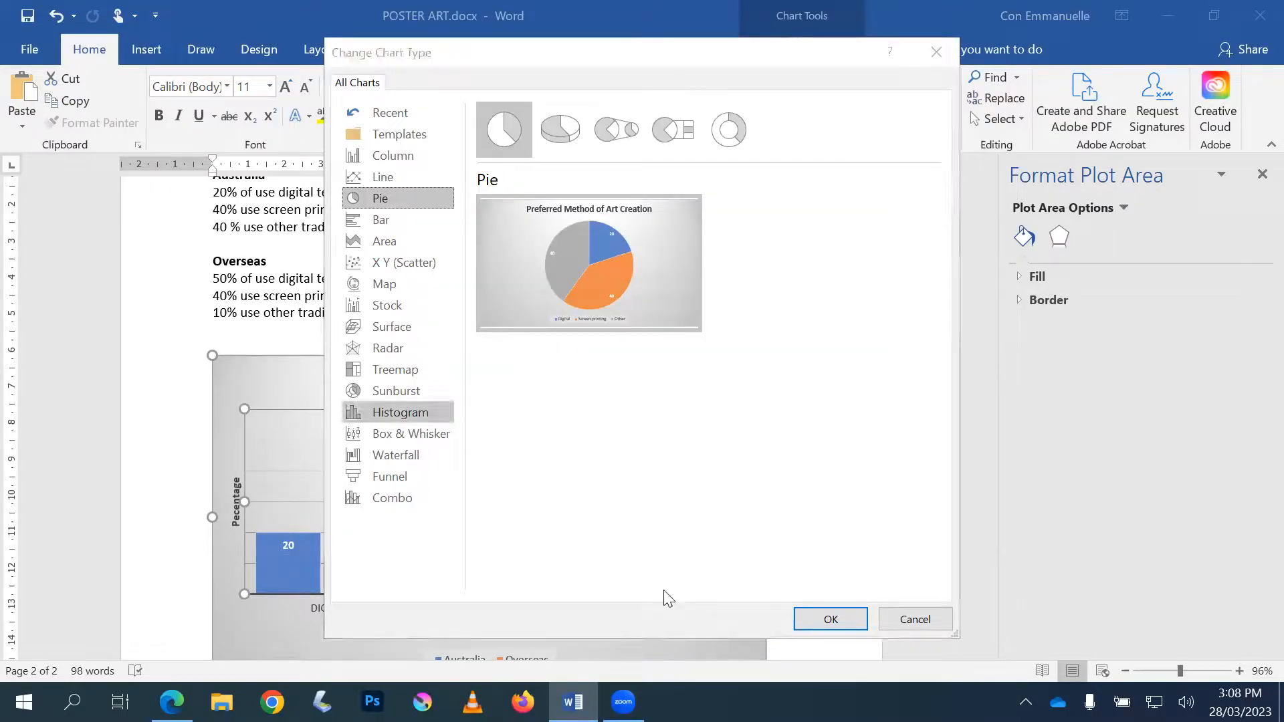
click(920, 618)
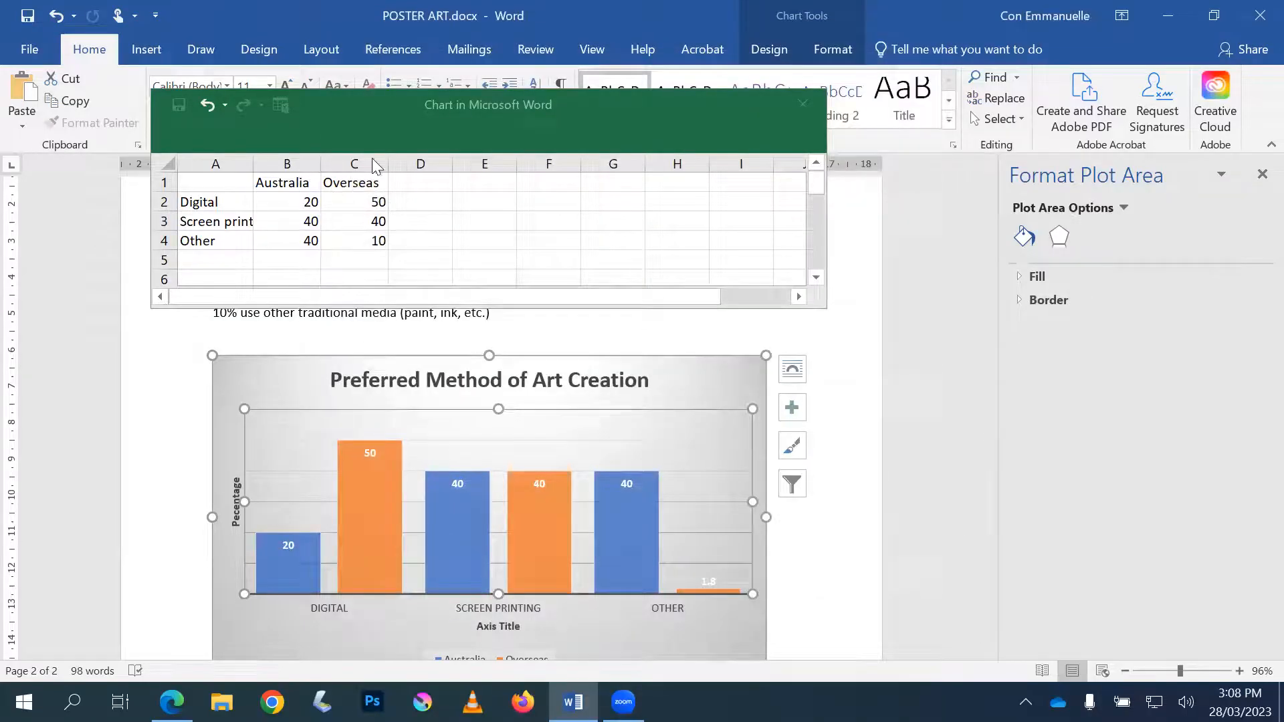
Step: Delete the Overseas column from the chart's data sheet
click(369, 194)
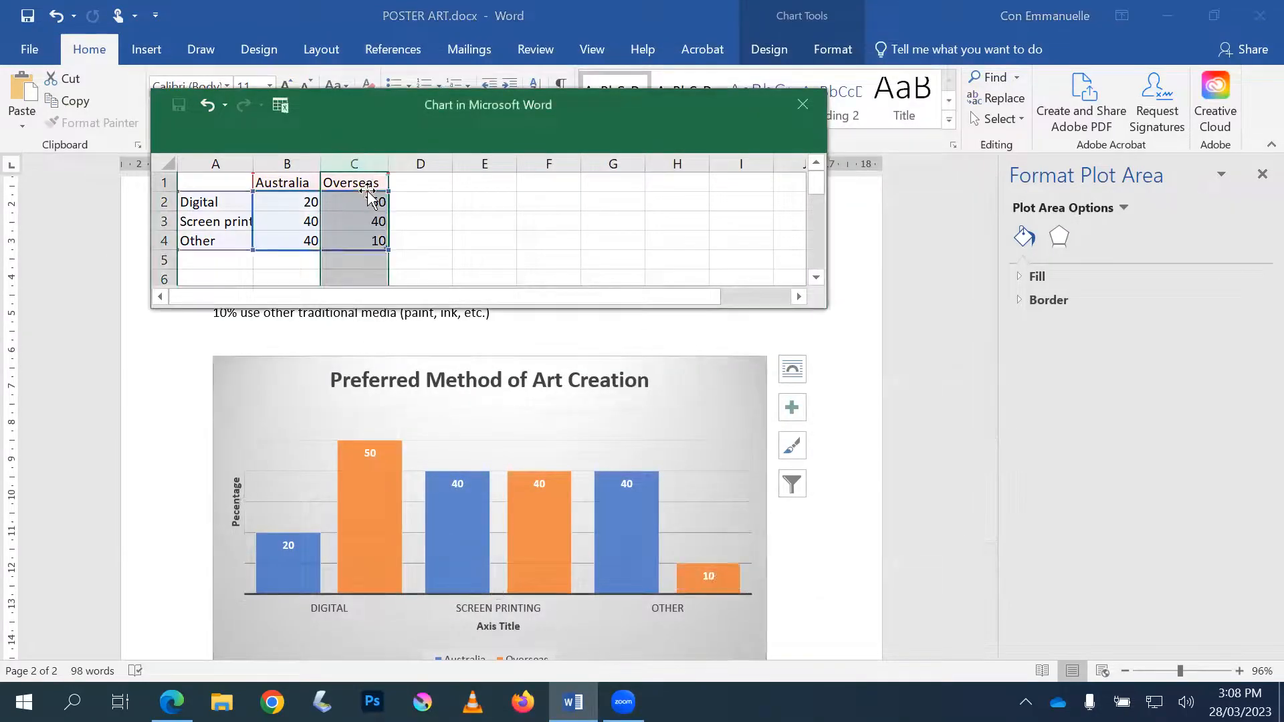
right_click(371, 193)
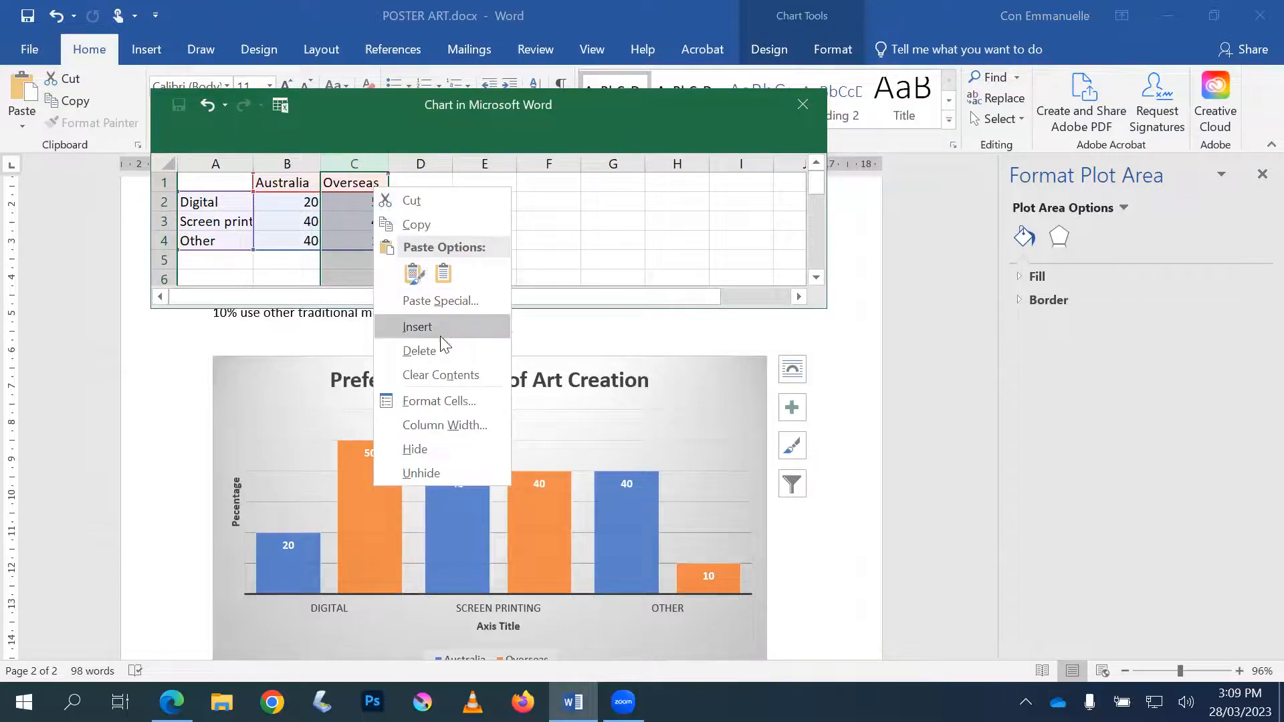
click(417, 349)
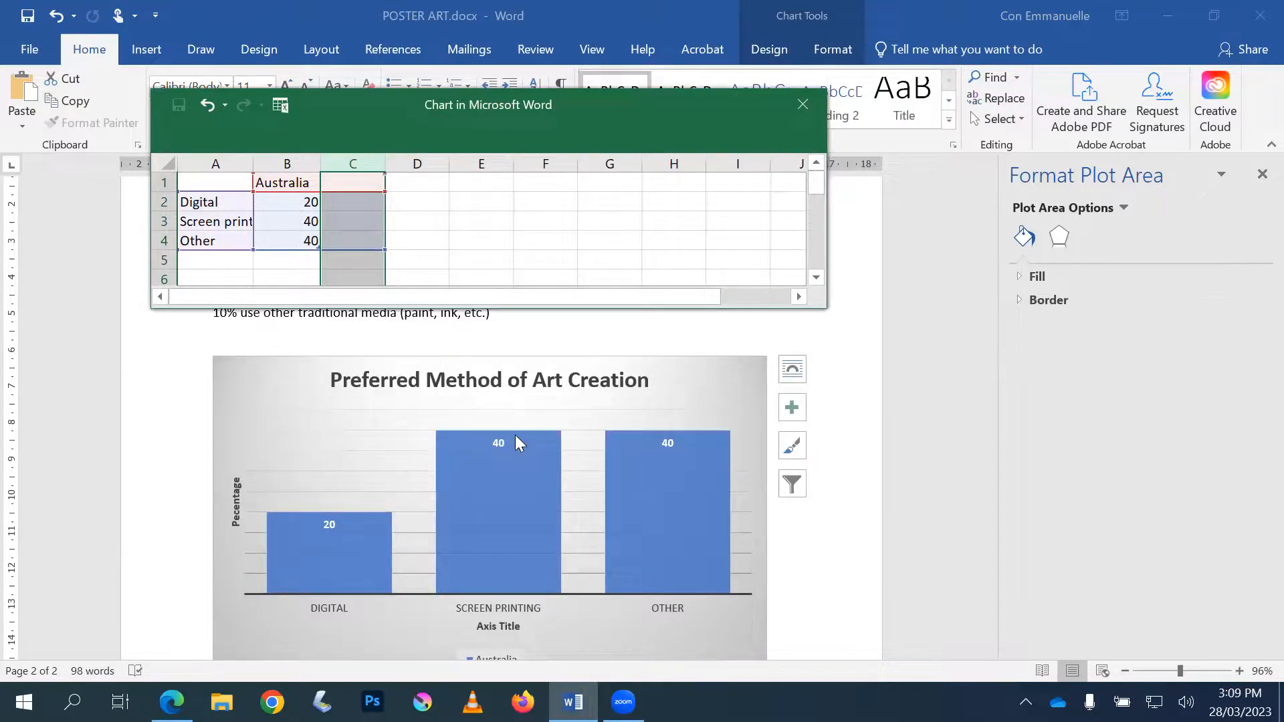
Step: Change the Preferred Method of Art Creation chart from columns to the standard Pie type
right_click(530, 452)
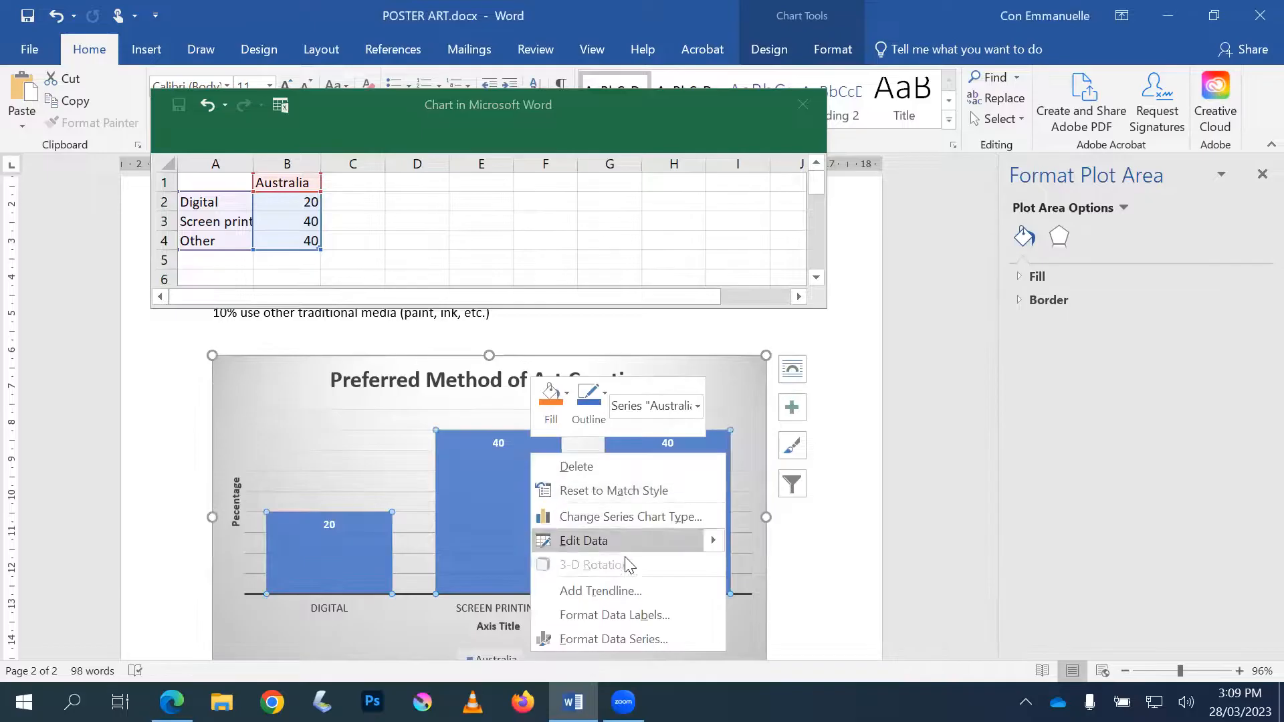
click(617, 517)
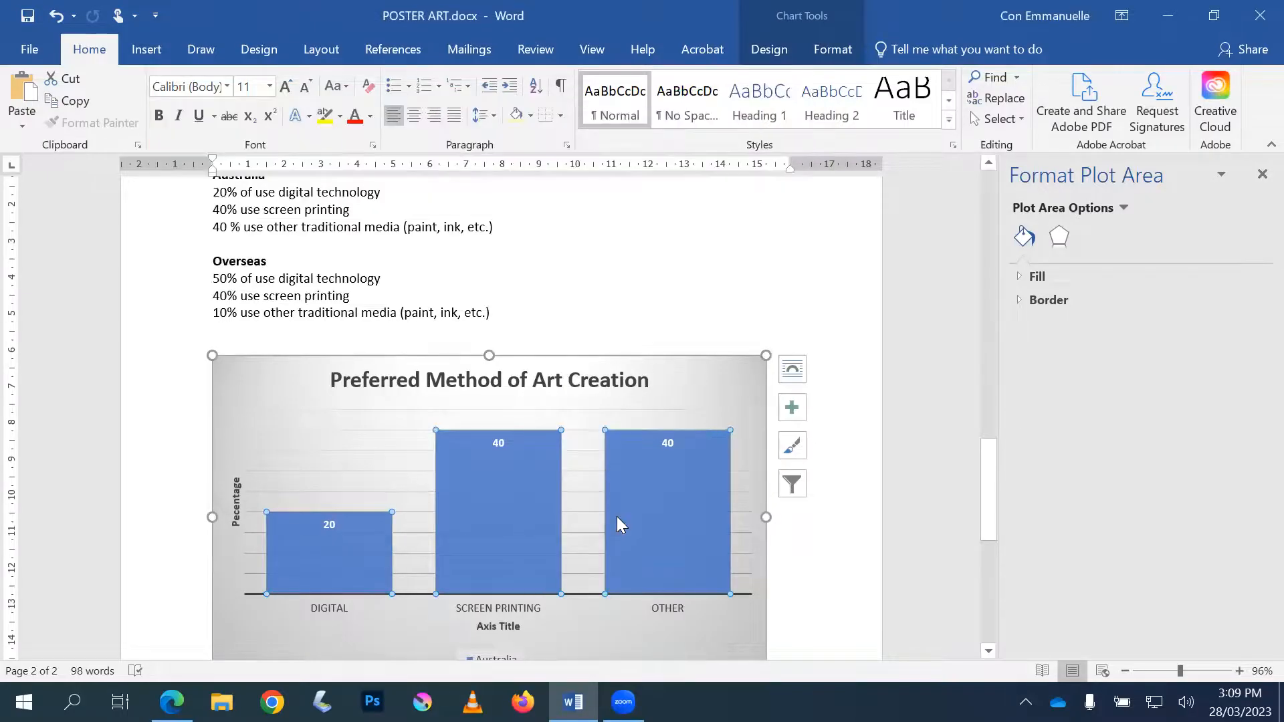
click(389, 199)
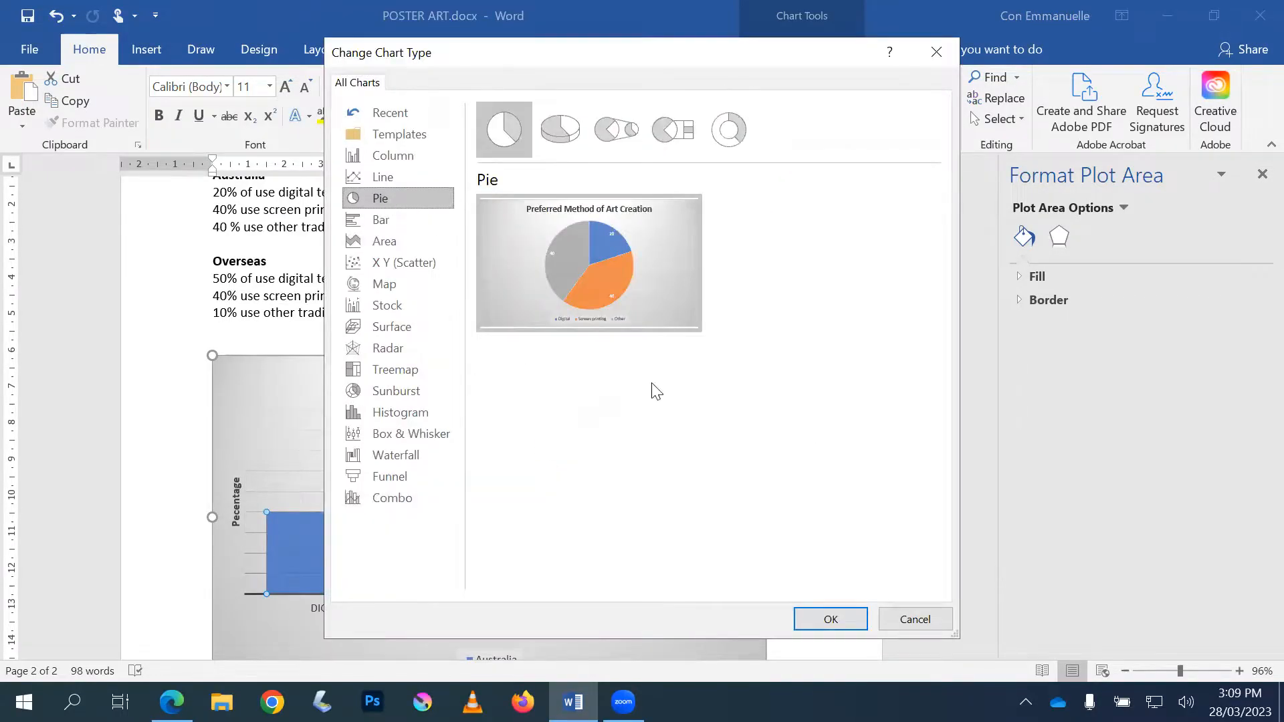
click(831, 617)
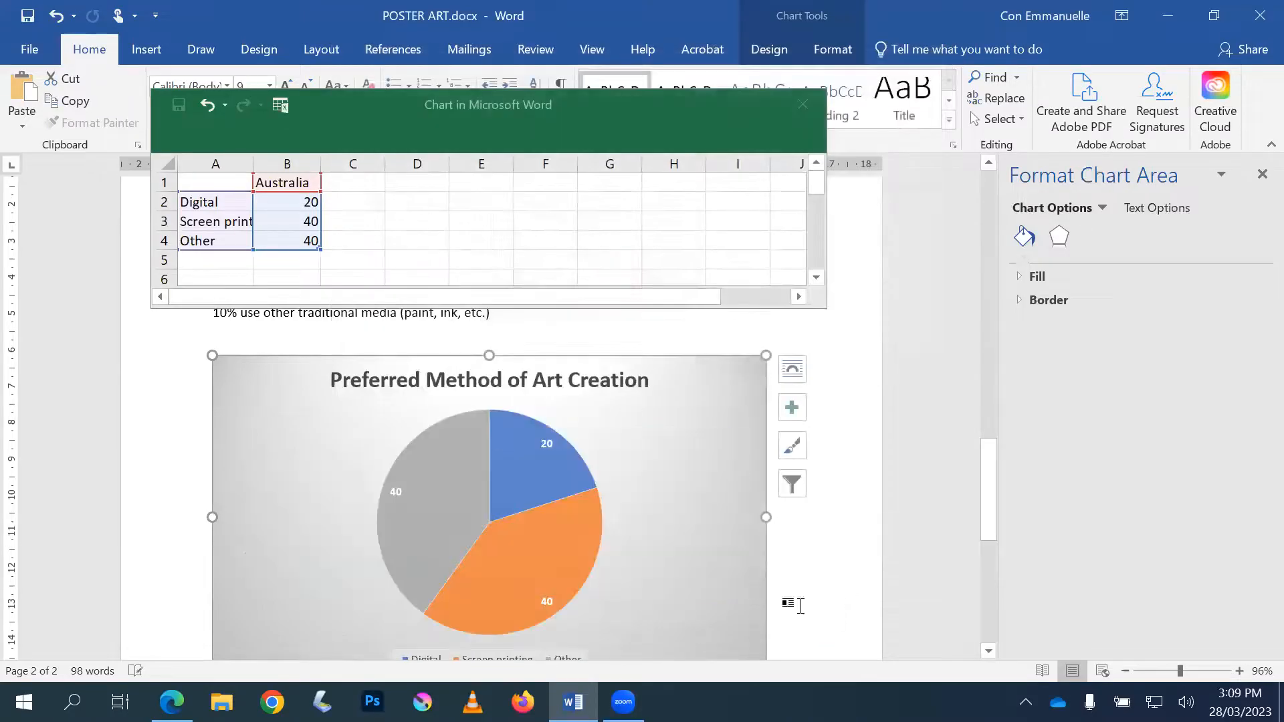
mouse_move(528, 508)
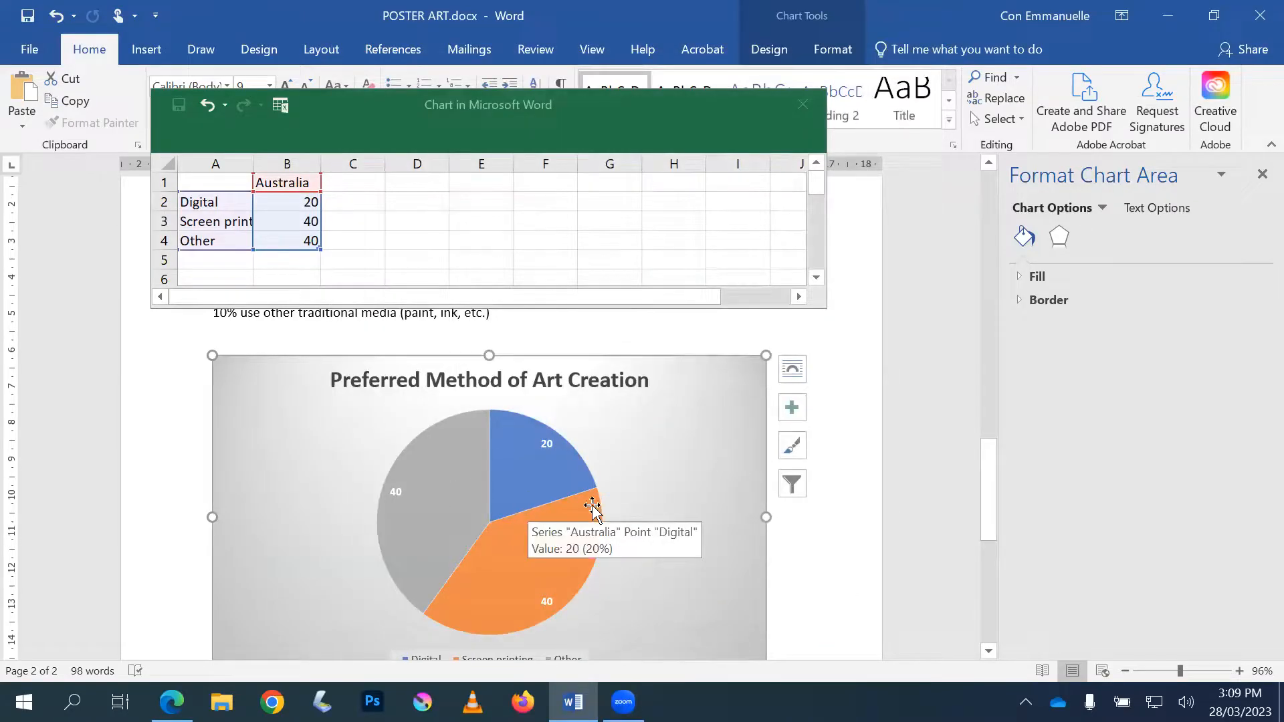
mouse_move(583, 508)
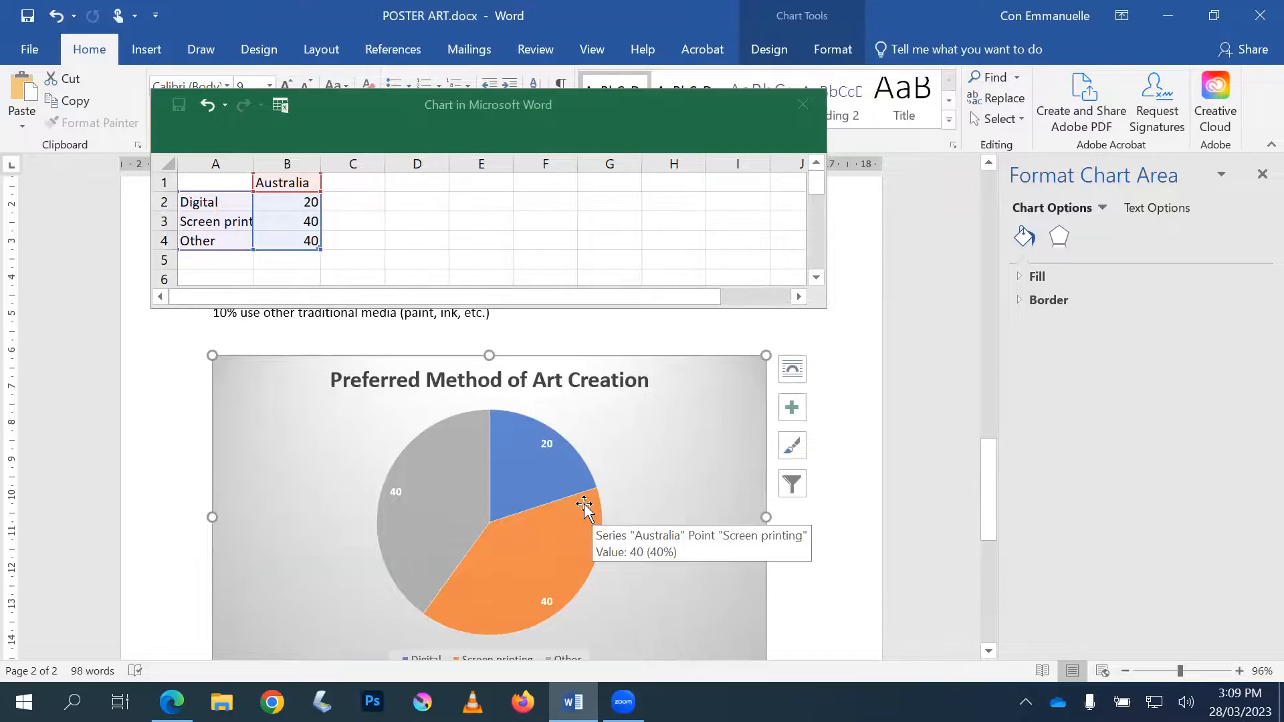